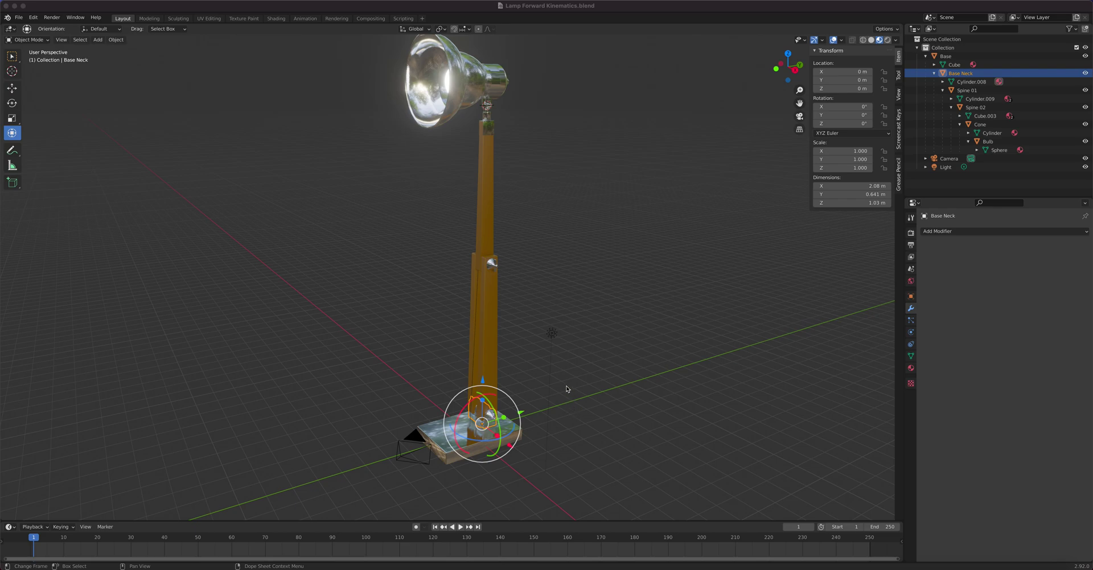
Step: Select the lamp's Base with the Select Box tool and hide the sidebar
middle_click_drag(568, 394, 571, 397)
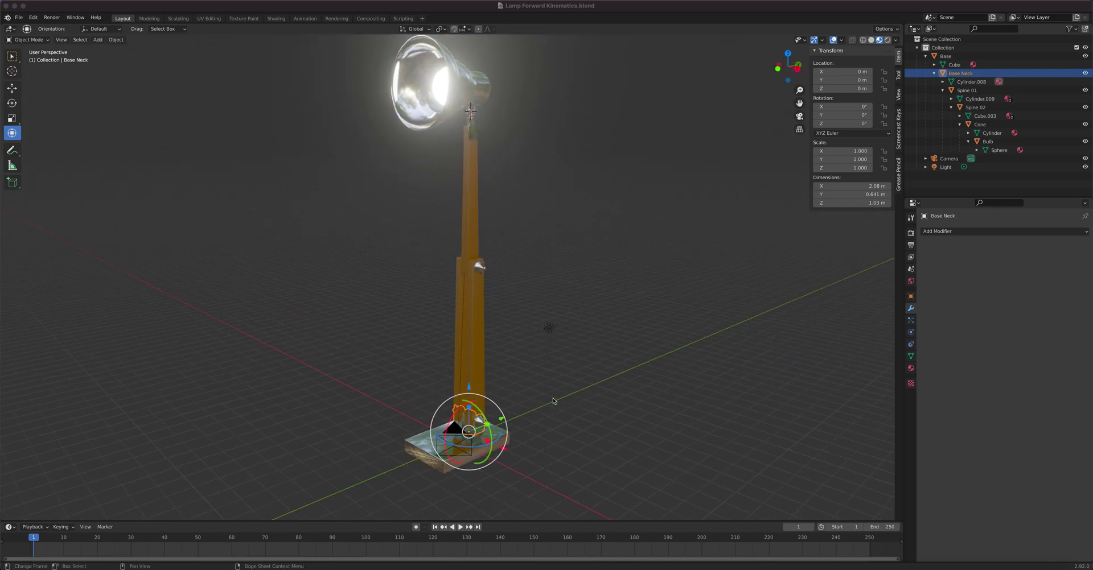
left_click(12, 56)
left_click(504, 438)
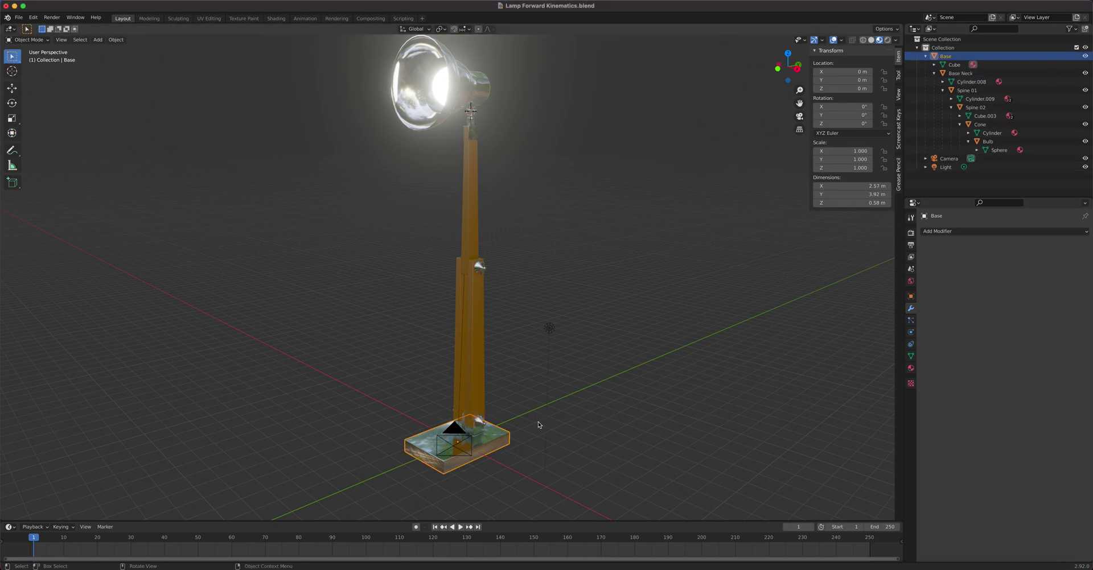
middle_click_drag(566, 408, 651, 438, "shift")
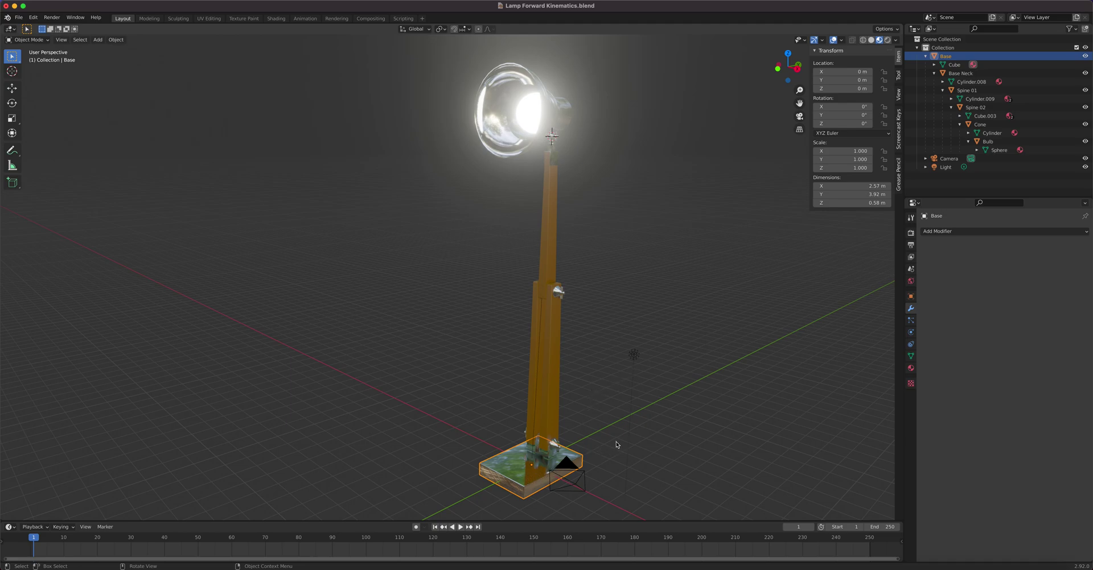
left_click(900, 135)
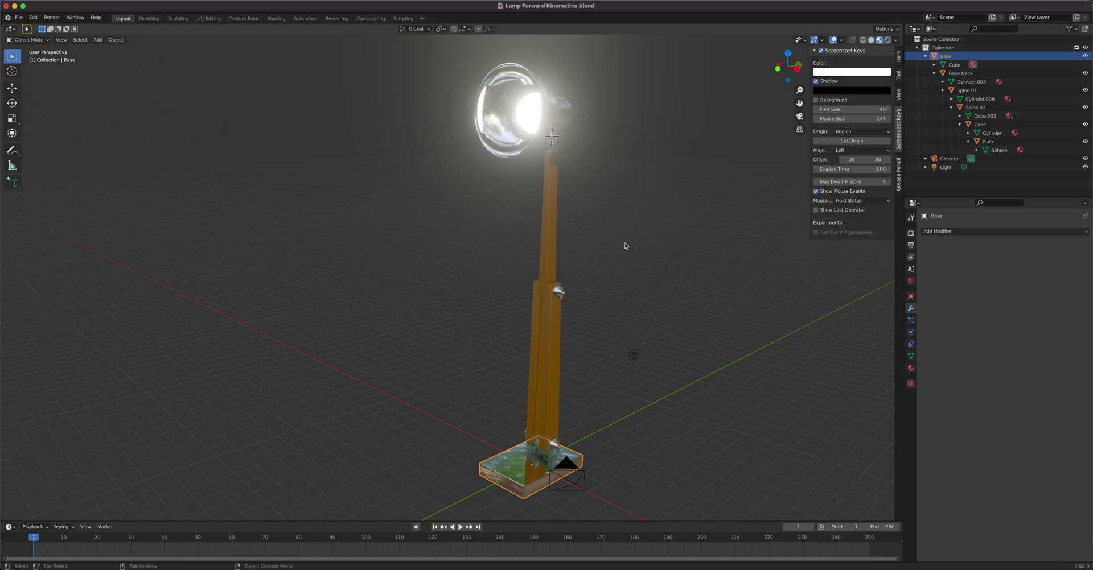
key("n")
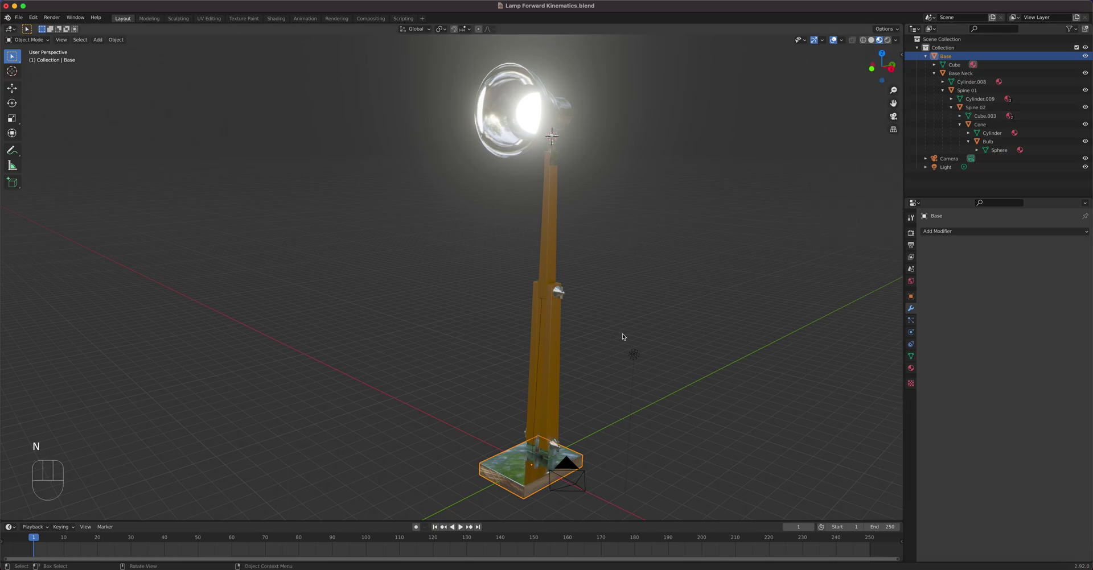
Step: Try moving the Base freely to test how the whole lamp follows it
key("g")
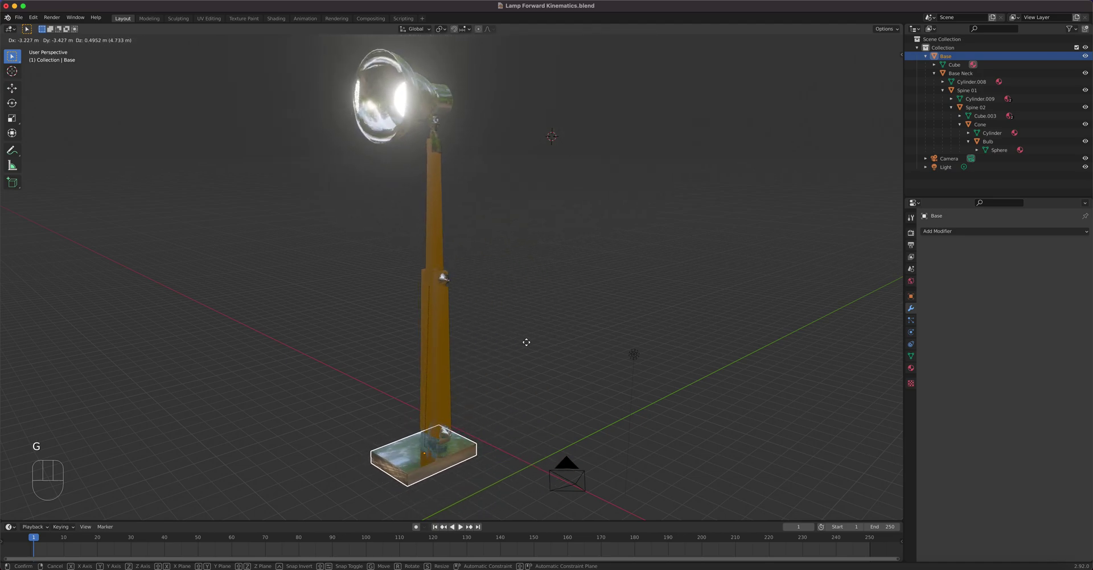
right_click(526, 313)
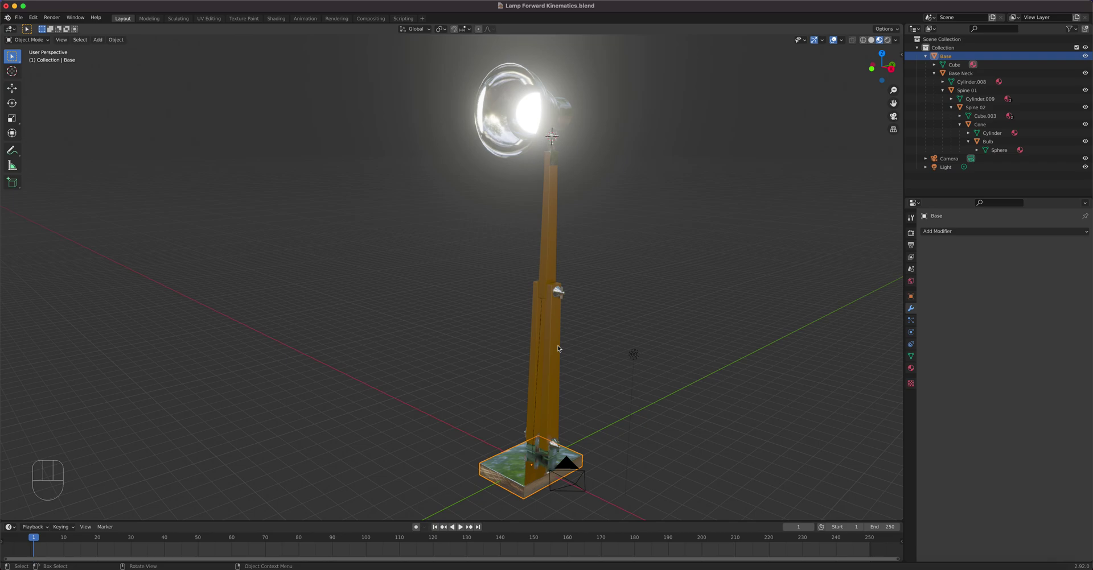
key("g")
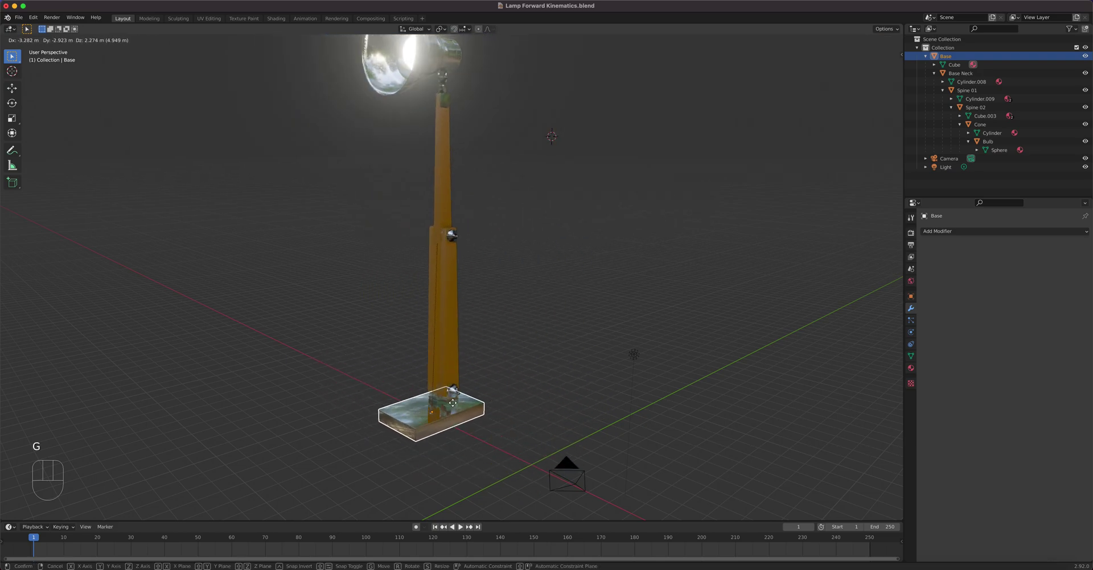
right_click(474, 374)
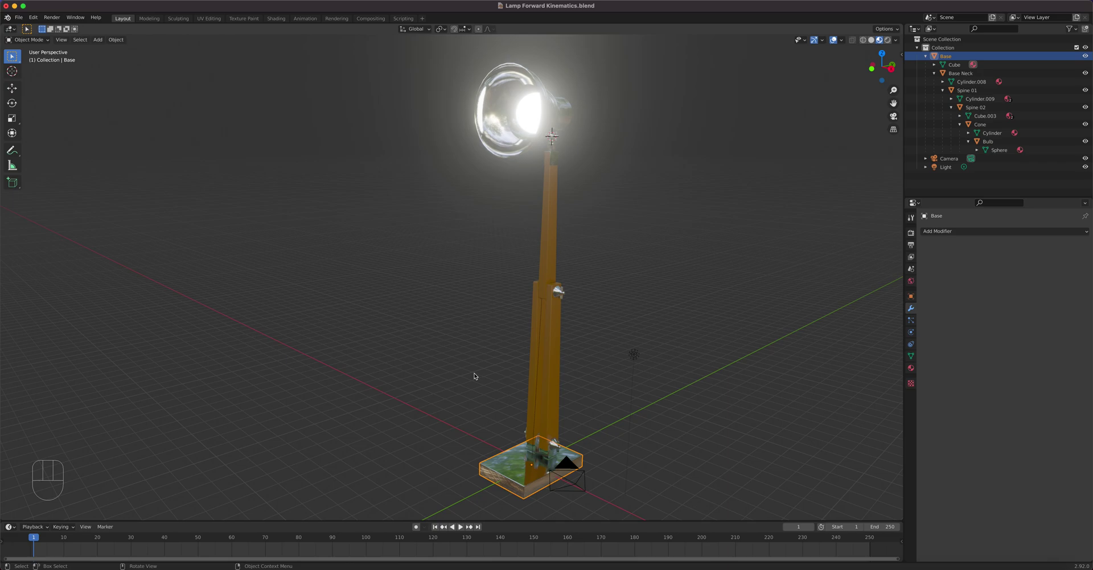
Step: Select the Base Neck and try moving it to test which lamp parts follow
left_click(549, 406)
left_click(549, 455)
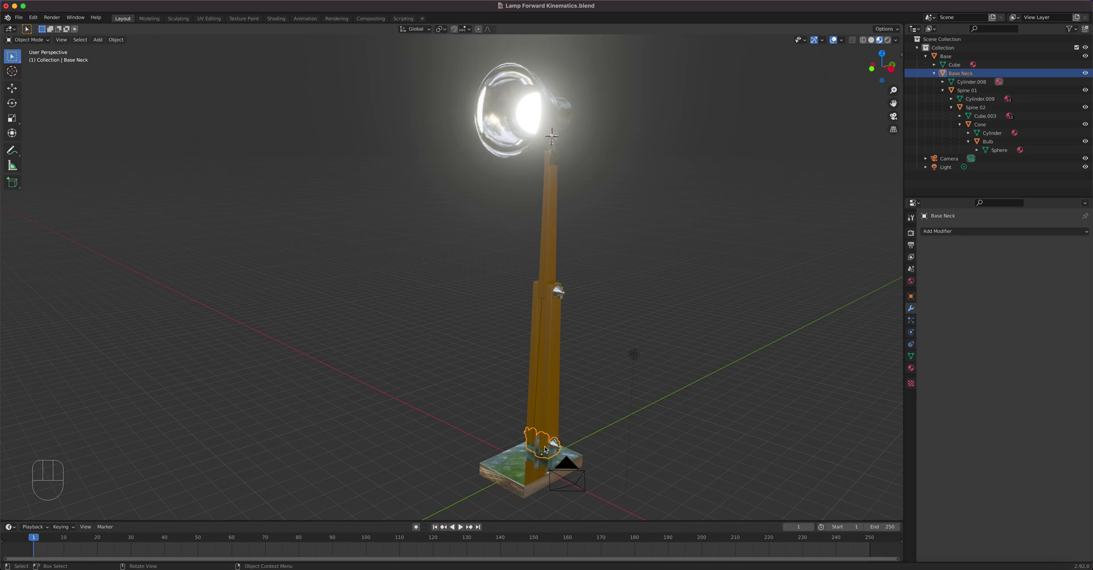
key("g")
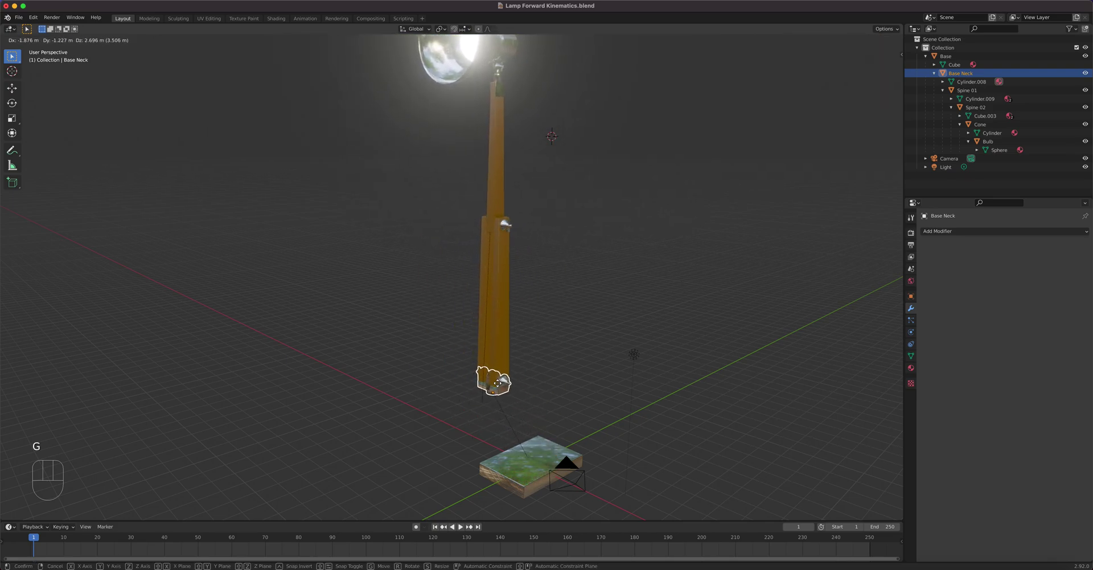
right_click(524, 430)
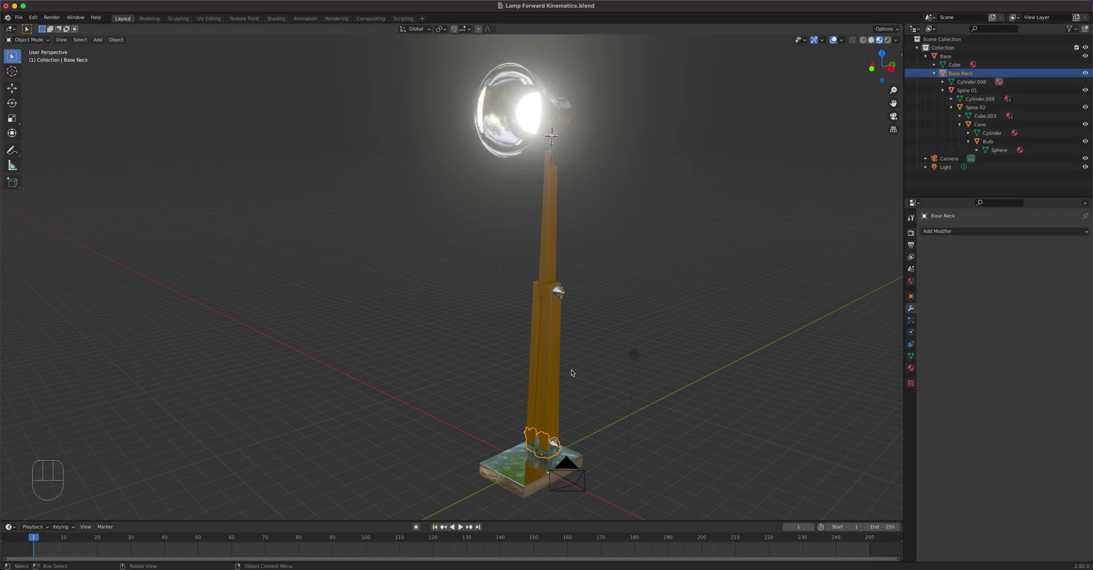
Step: Try moving Spine 01 and Spine 02 in turn to test their parent-child links
left_click(557, 369)
key("g")
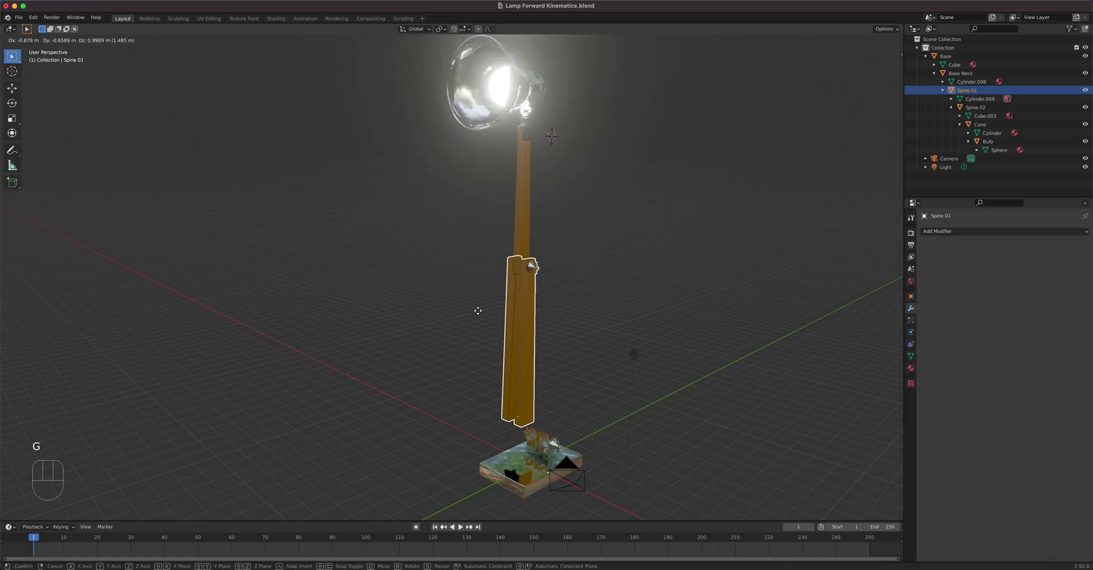
right_click(558, 249)
left_click(558, 249)
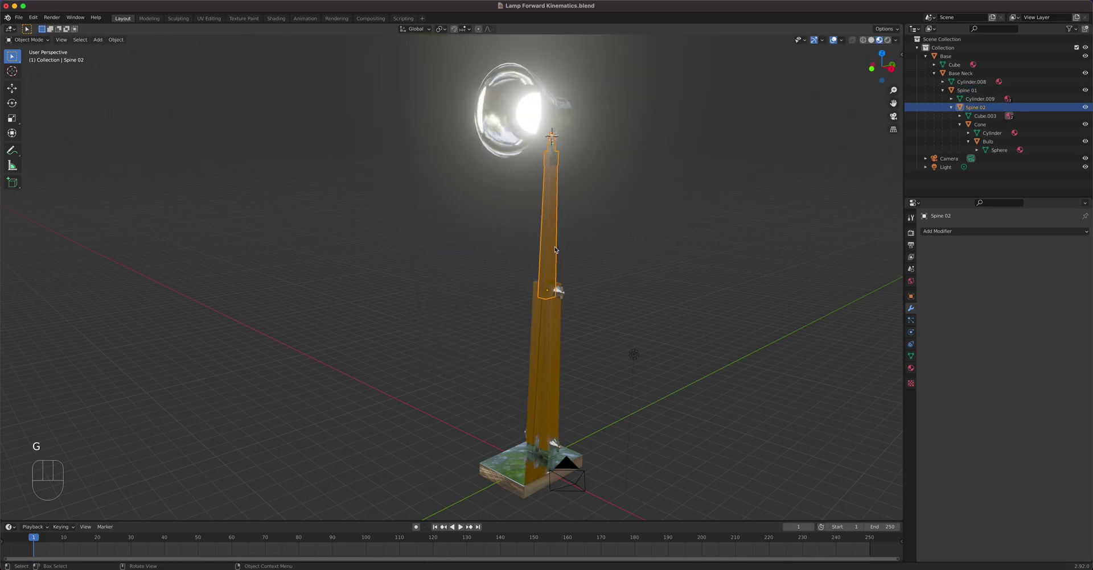
key("g")
right_click(427, 229)
Step: Try moving the lamp's Cone and the Bulb in turn to test the end of the parenting chain
left_click(560, 121)
key("g")
right_click(399, 108)
left_click(534, 113)
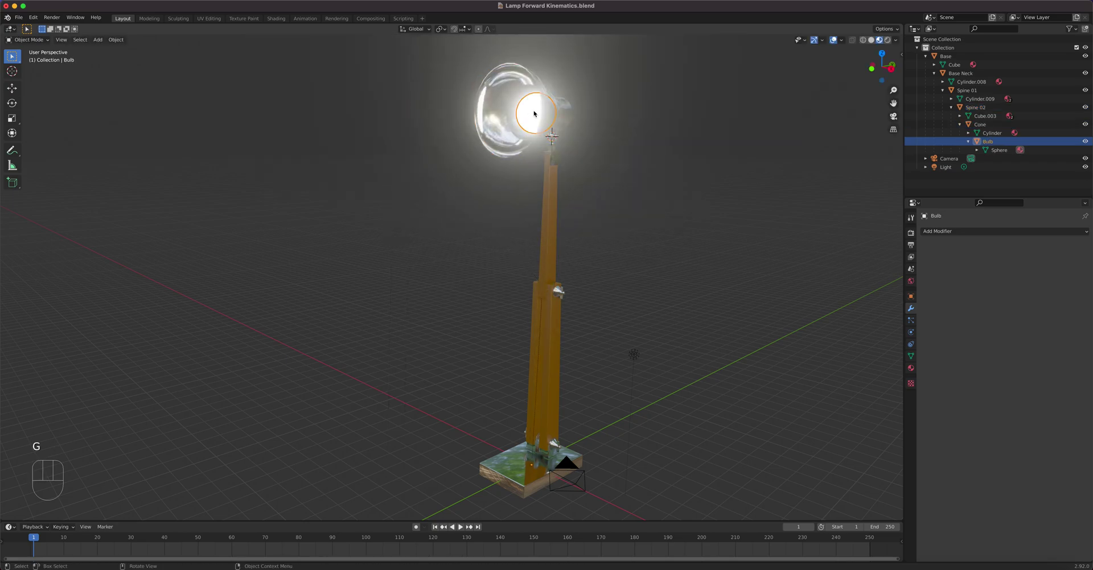
key("g")
right_click(350, 109)
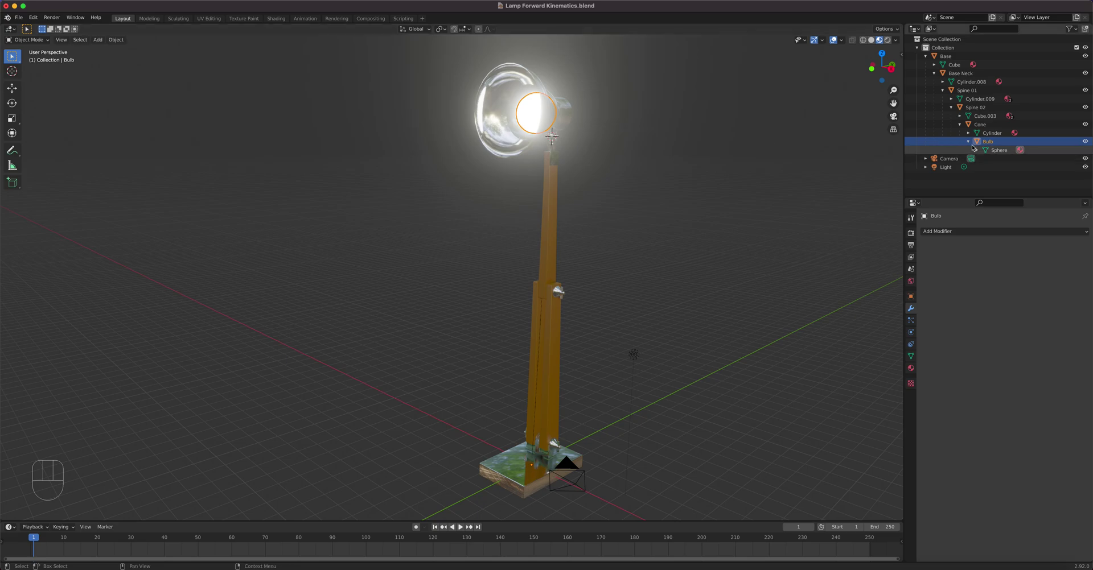
Step: Try adjusting the emission color of the Bulb's material
left_click(910, 369)
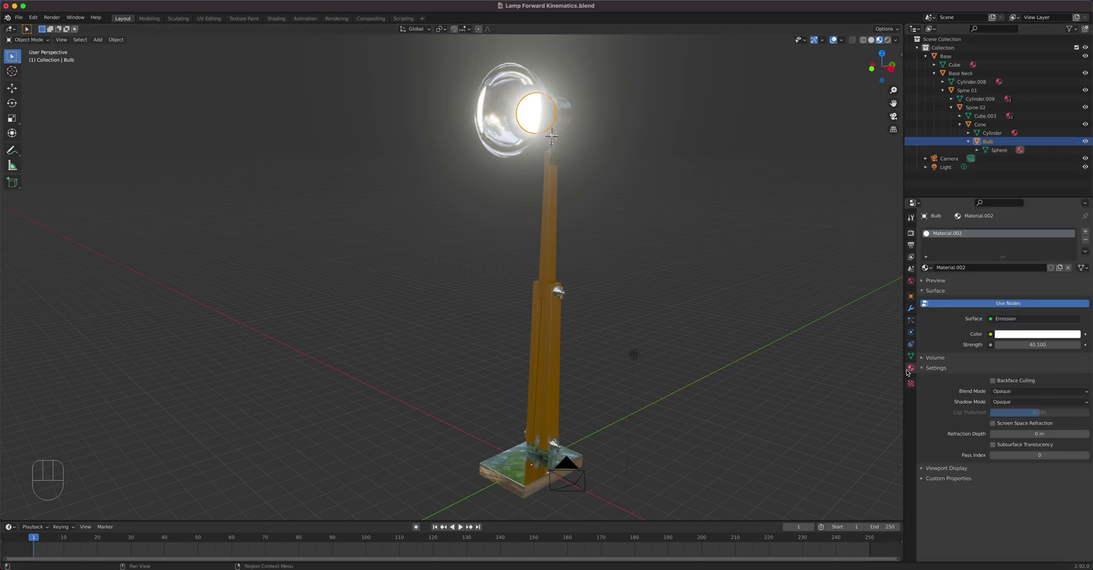
left_click(1038, 335)
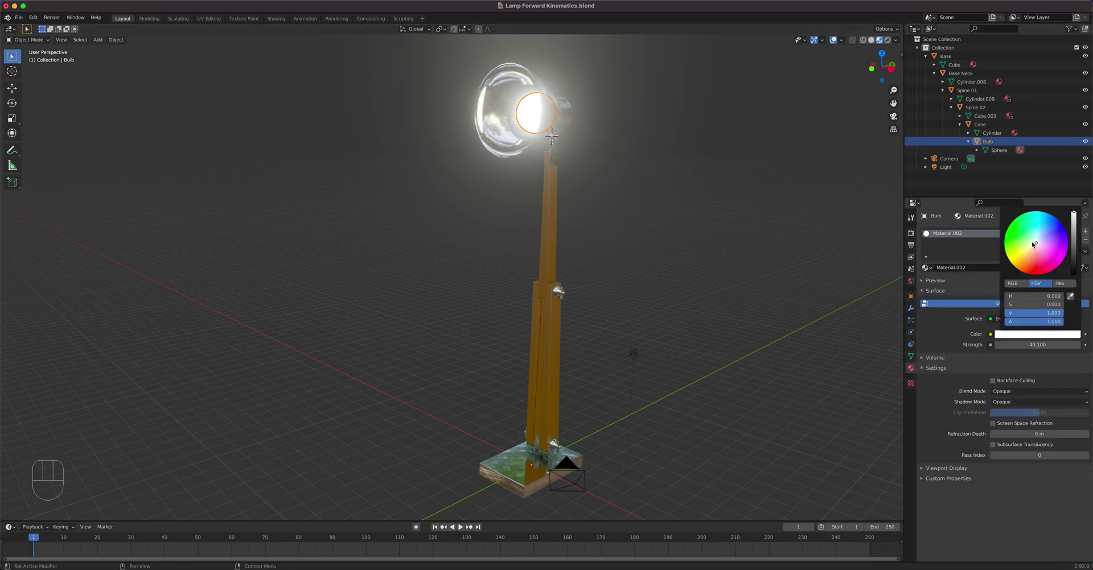
mouse_move(1034, 244)
left_mouse_down()
mouse_move(1022, 231)
mouse_move(1050, 259)
mouse_move(1029, 240)
left_mouse_up()
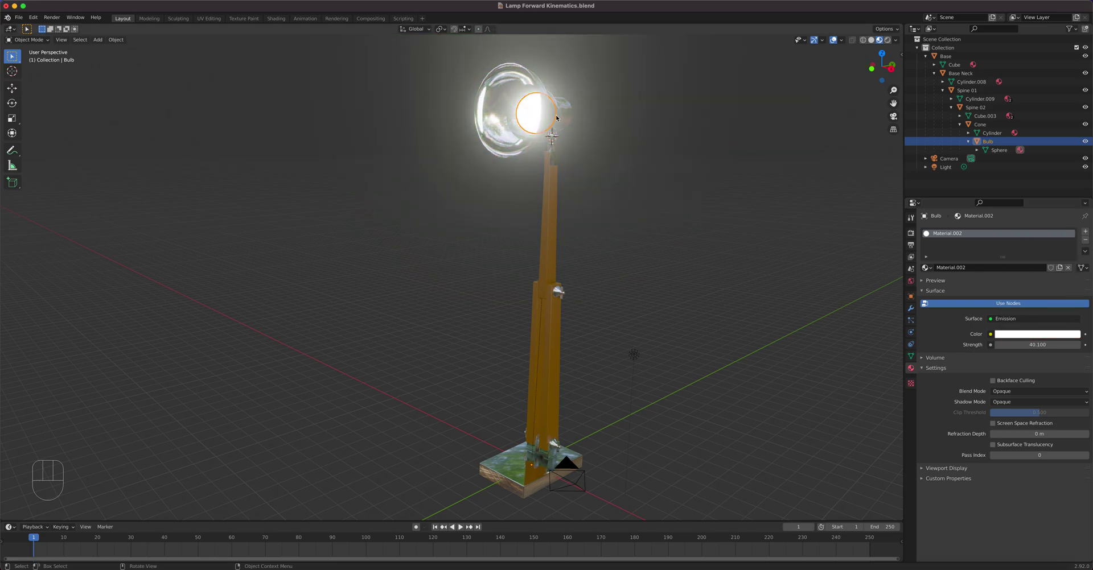
Step: Select the Base and show its transform values in the sidebar
left_click(945, 56)
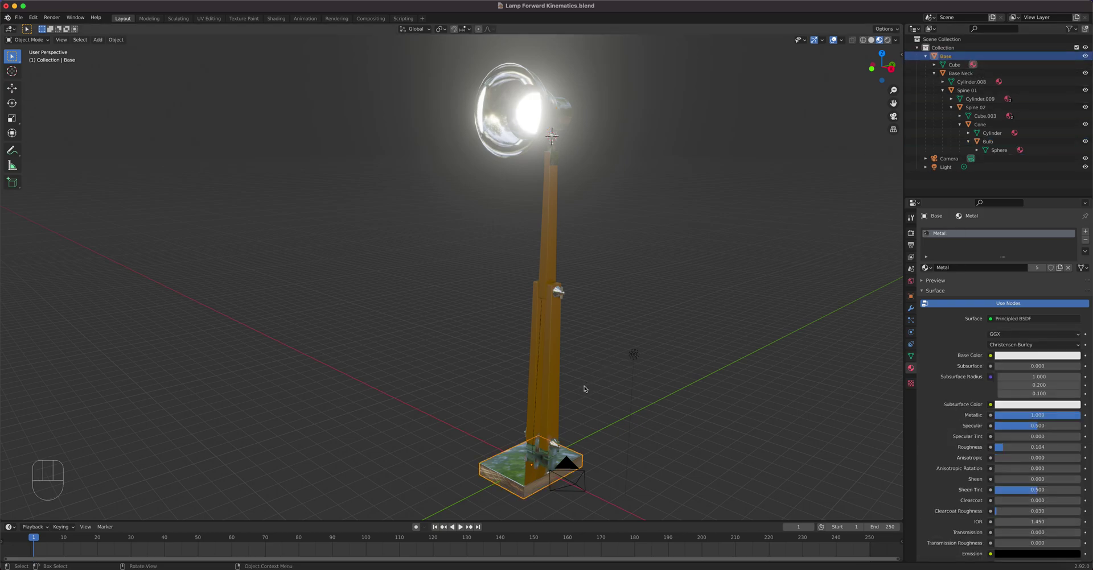
key("n")
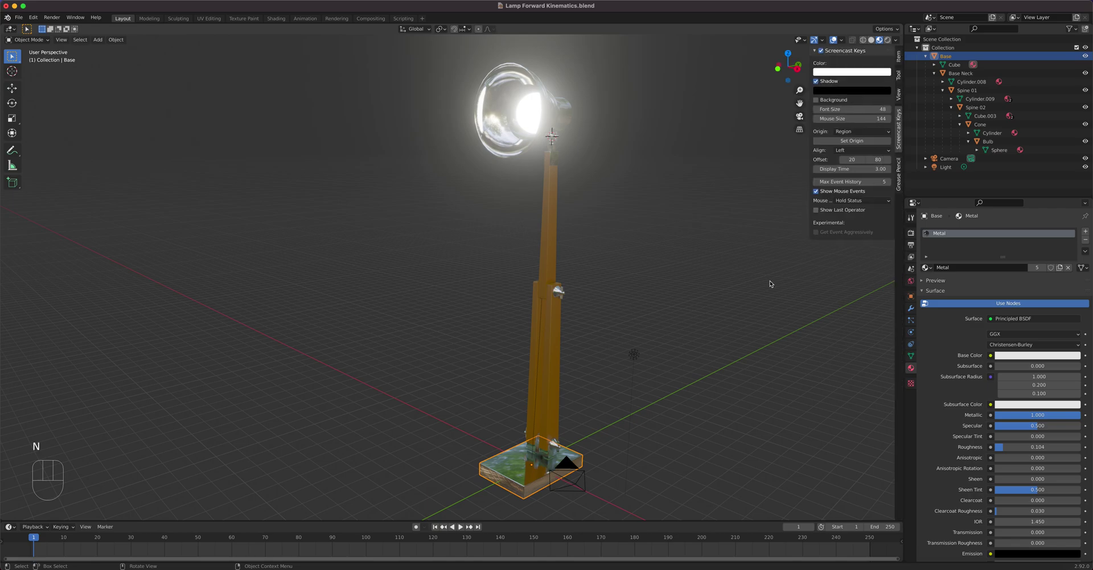
left_click(899, 64)
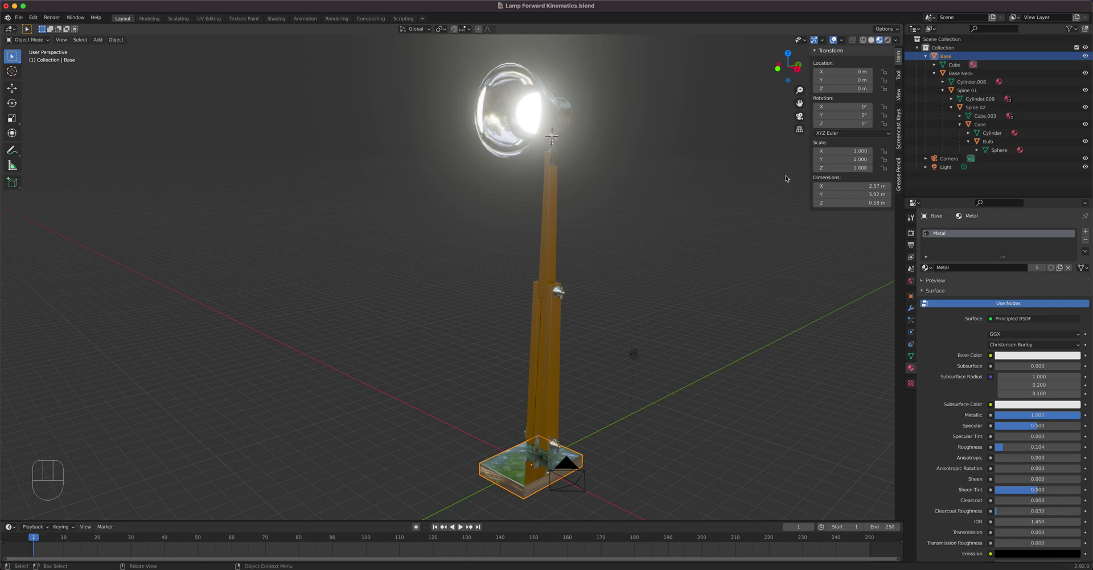
mouse_move(842, 115)
left_mouse_down()
mouse_move(852, 115)
mouse_move(822, 116)
left_mouse_up()
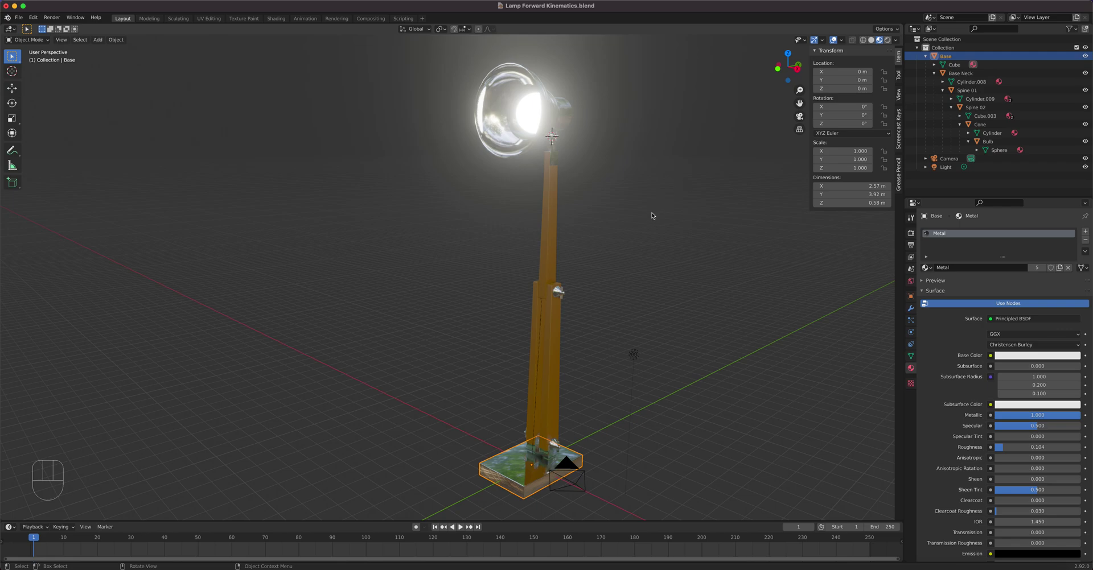
Step: Check the available transform orientations and examine the Base's move gizmo
left_click(430, 30)
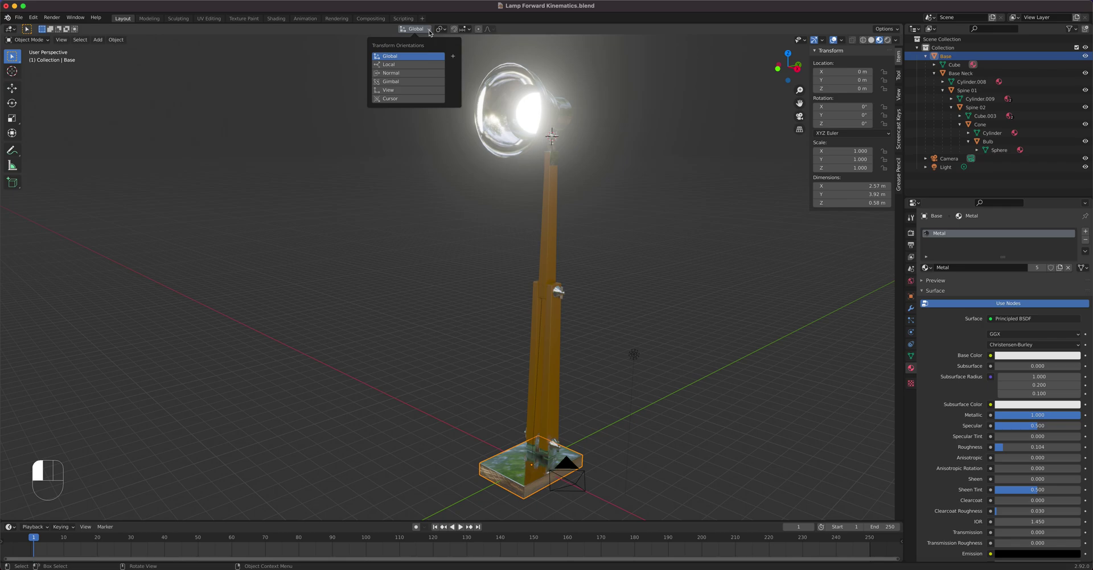
left_click(430, 29)
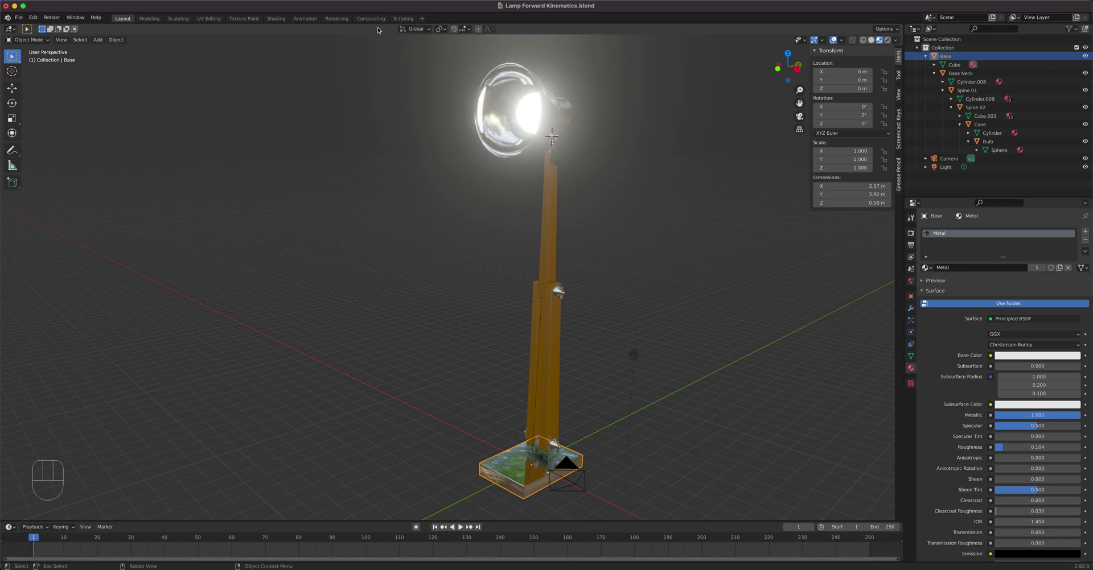
left_click(429, 30)
left_click(12, 88)
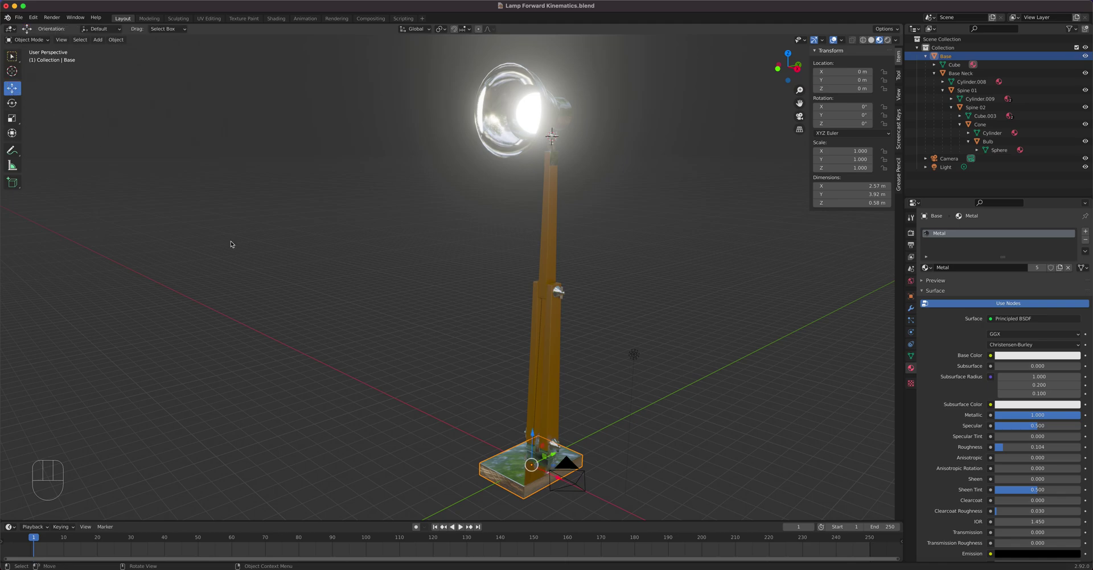
middle_click_drag(513, 371, 585, 258, "shift")
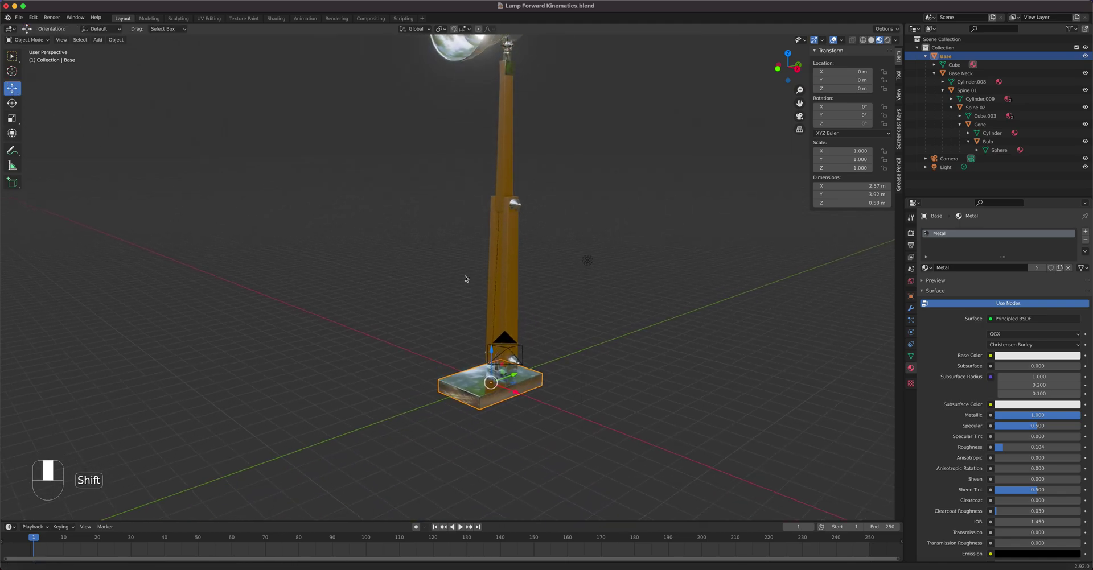
scroll(469, 317, "up", 2)
middle_click_drag(468, 317, 632, 376, "shift")
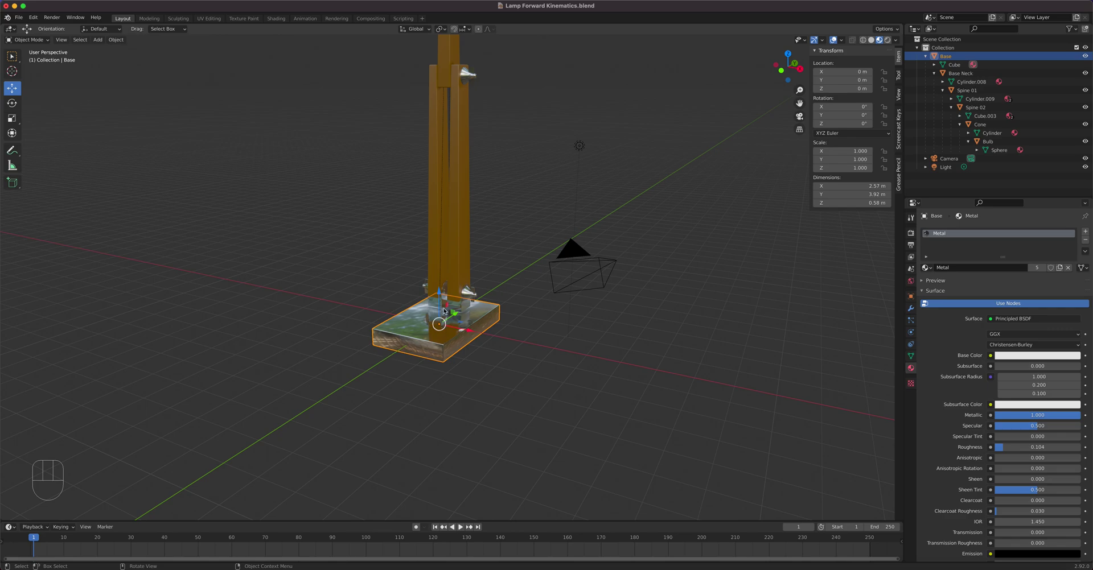
middle_click_drag(546, 313, 579, 322)
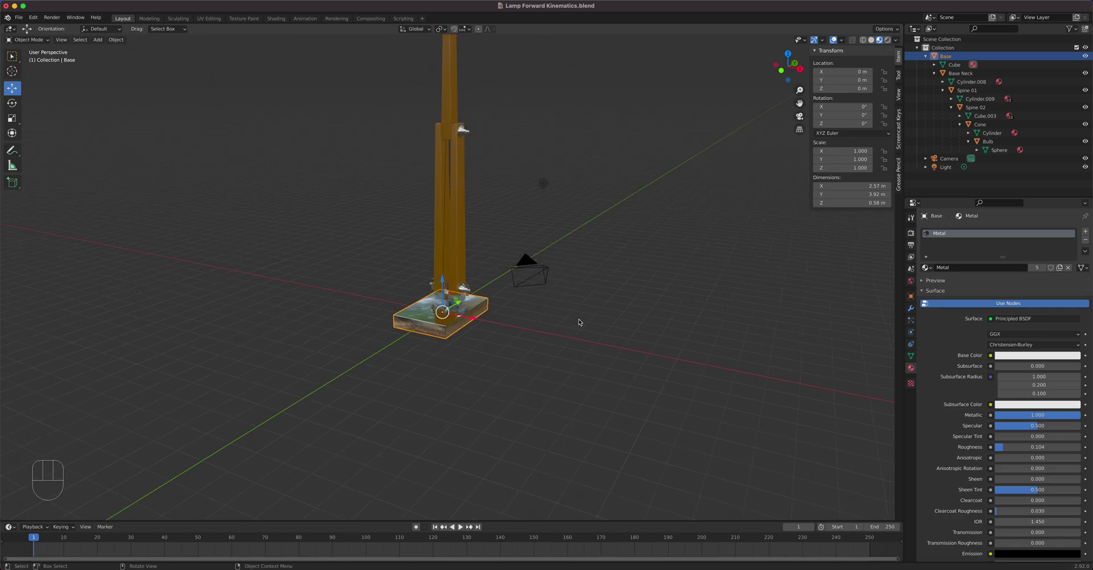
scroll(579, 322, "down", 3)
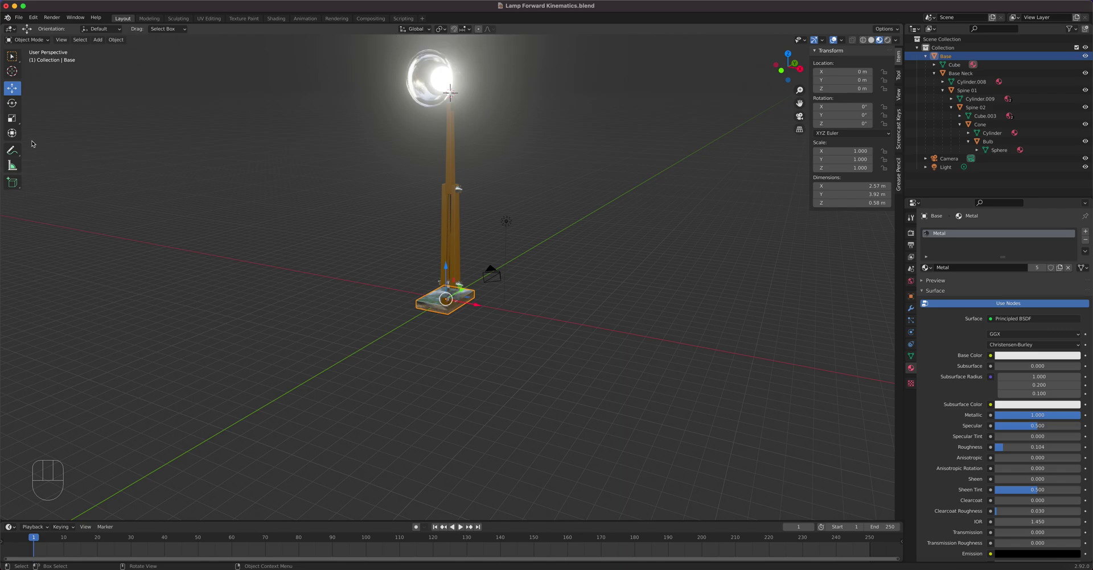
Step: Rotate the Base 40.7° about the global Z axis using the Transform tool
left_click(12, 132)
left_click_drag(445, 312, 509, 335)
scroll(509, 338, "up", 3)
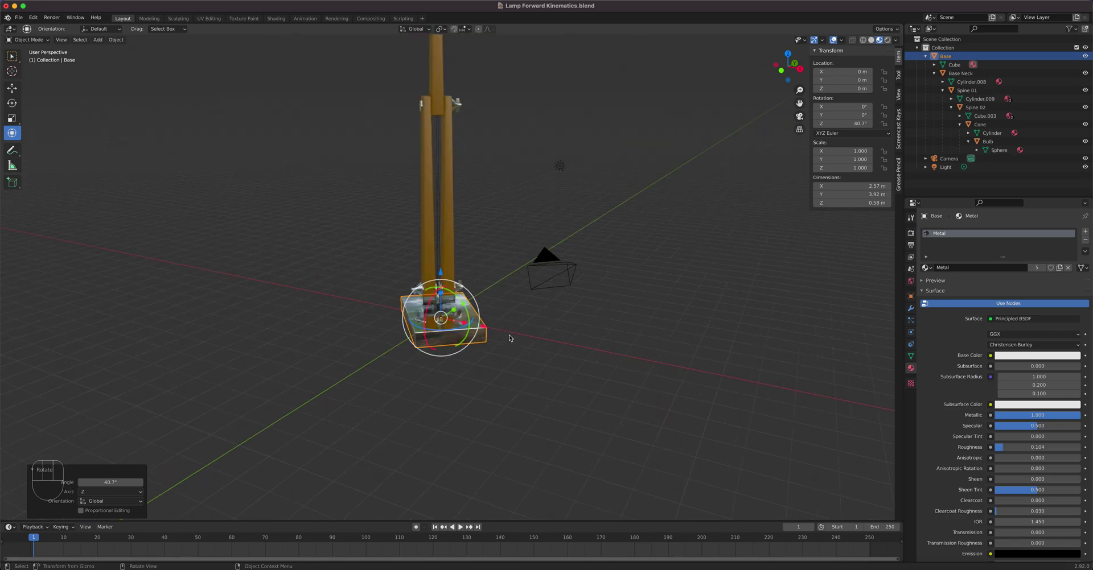
scroll(510, 338, "up", 2)
mouse_move(510, 336)
middle_mouse_down()
mouse_move(537, 332)
mouse_move(522, 329)
middle_mouse_up()
scroll(523, 329, "down", 4)
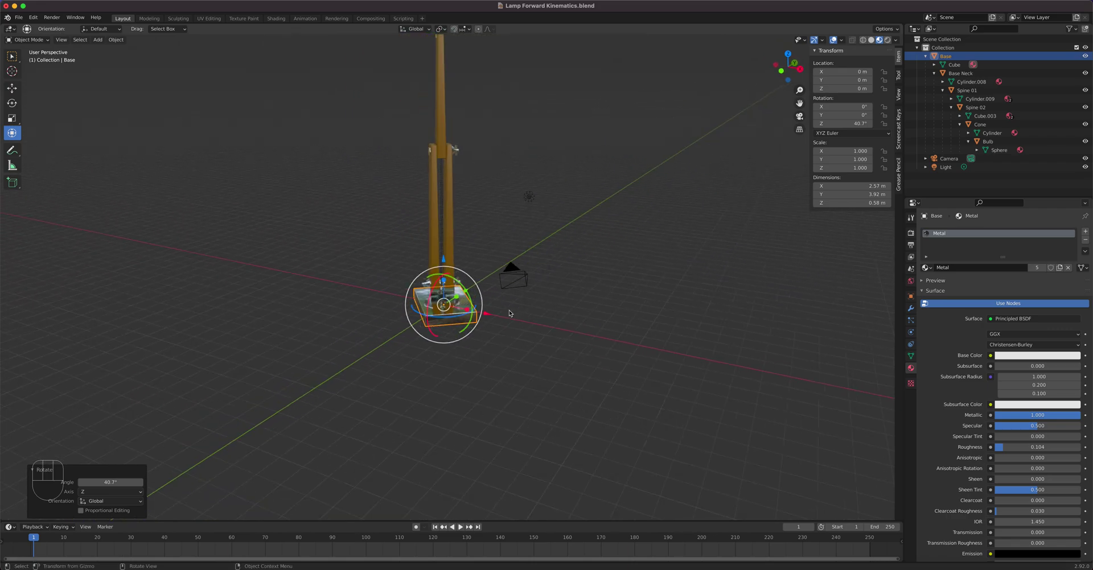
Step: Select Spine 01 and rotate it about 59.2° around the global X axis
left_click(452, 248)
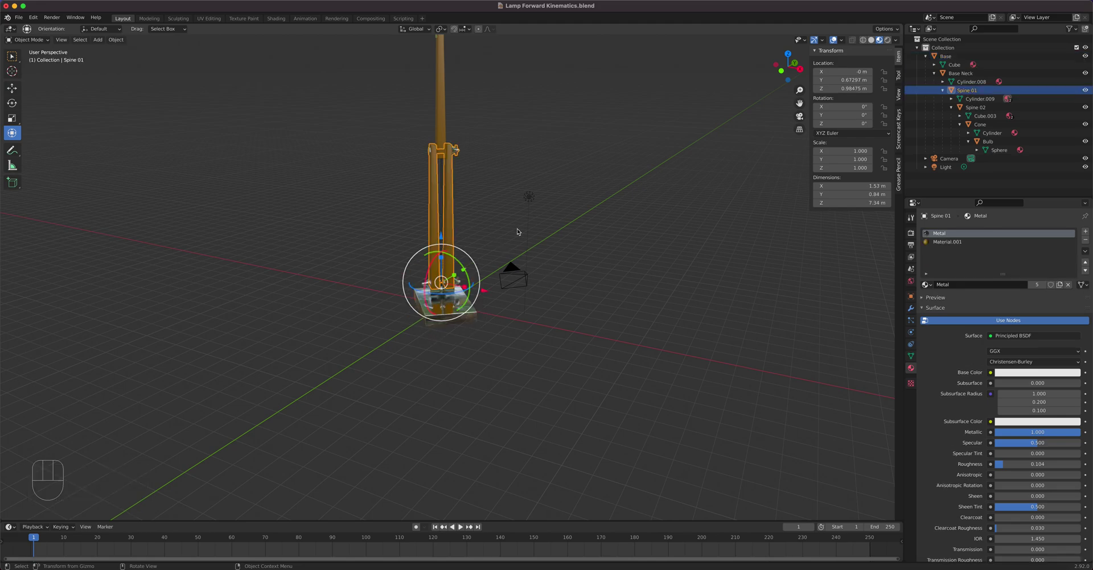
mouse_move(541, 275)
middle_mouse_down()
mouse_move(449, 268)
mouse_move(564, 272)
mouse_move(552, 279)
middle_mouse_up()
left_click_drag(432, 258, 409, 213)
middle_click_drag(513, 319, 550, 205)
scroll(534, 279, "up", 5)
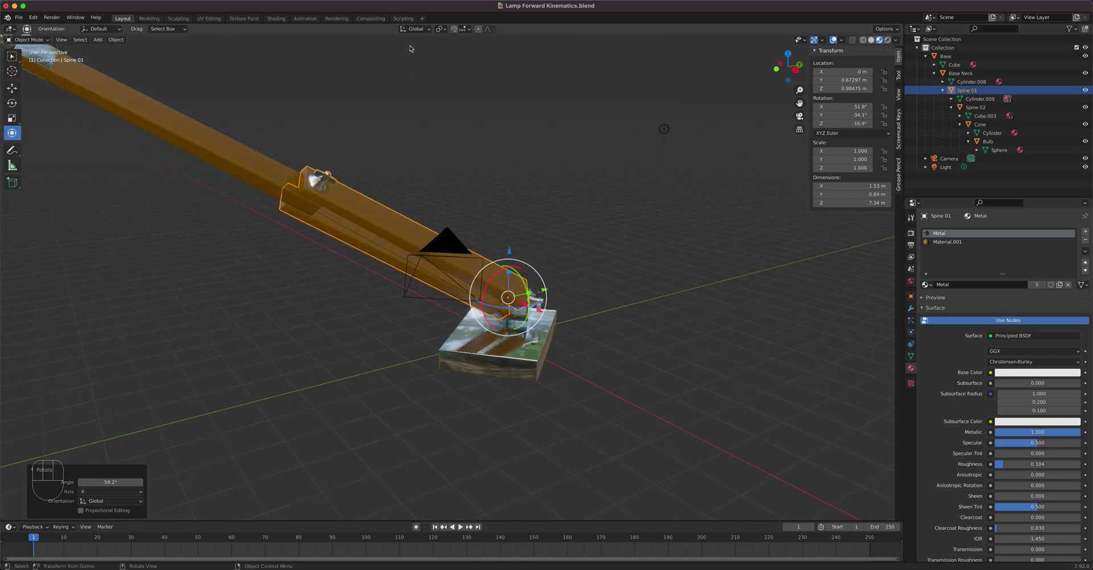
Step: Undo the rotations of Spine 01 and the Base
key("super+z")
key("super+z")
key("super+z")
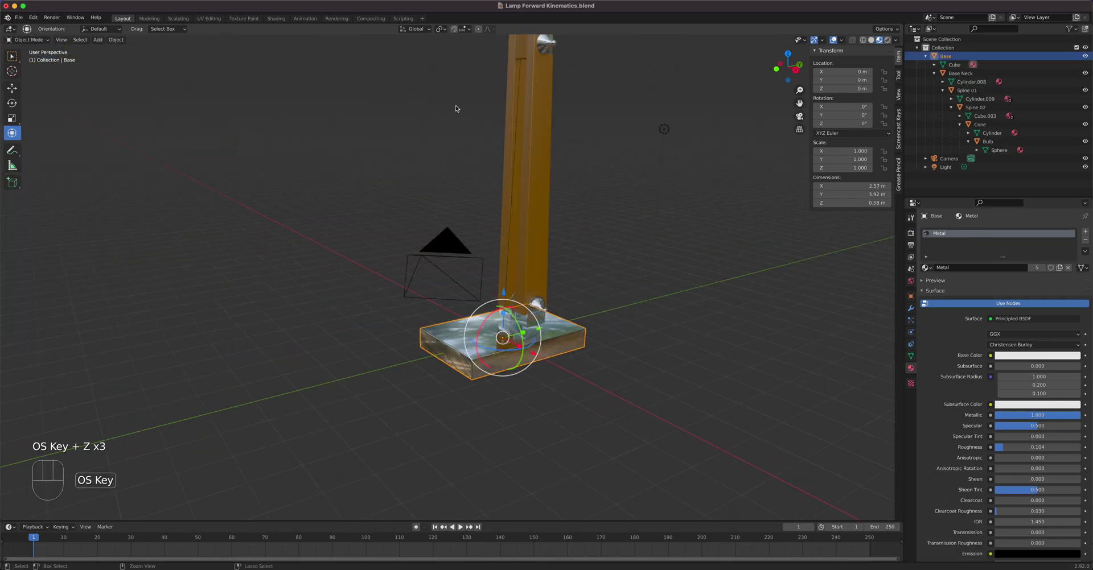
Step: Set the transform orientation to Local and rotate the Base 46.3° about its local Z axis
scroll(524, 252, "down", 3)
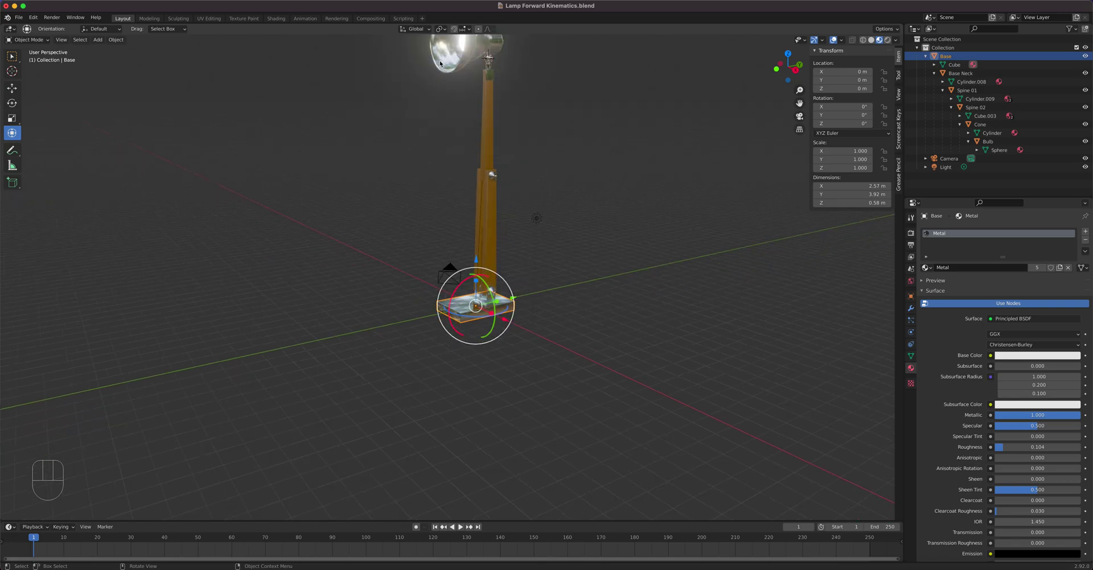
left_click(426, 30)
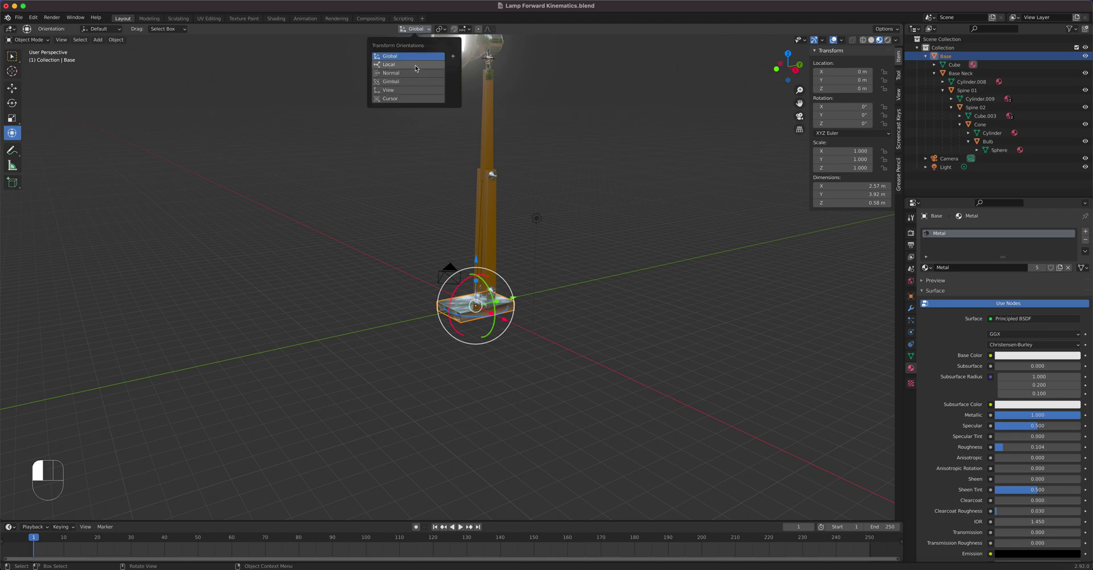
left_click(383, 66)
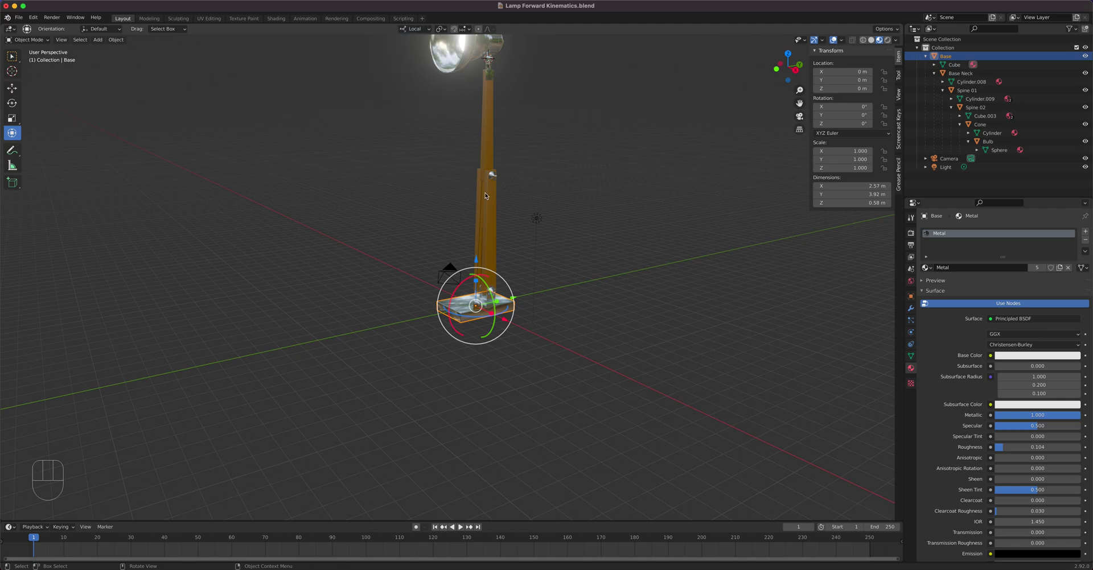
scroll(572, 271, "up", 5)
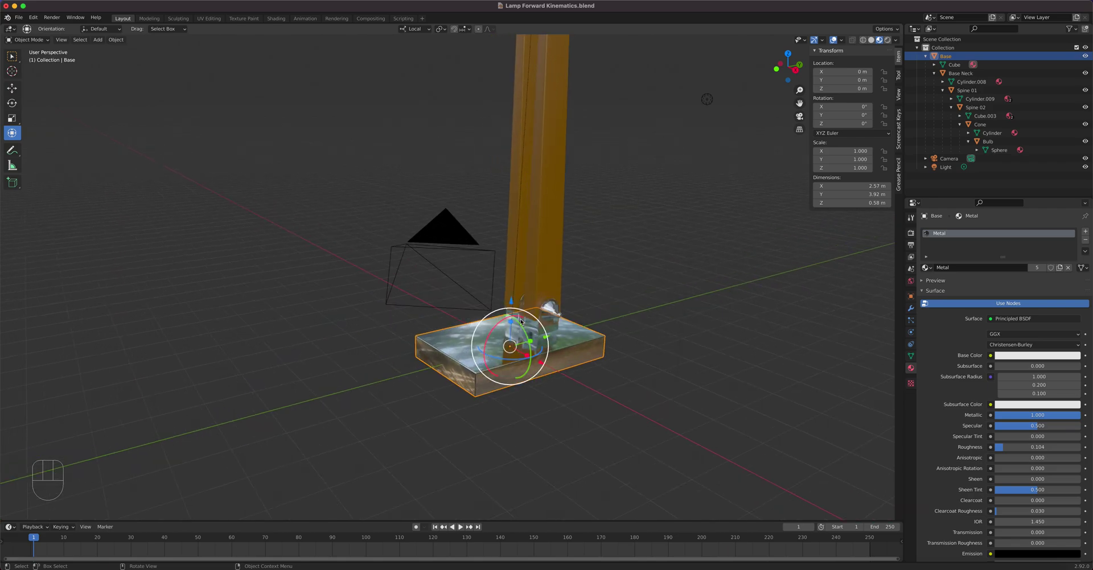
left_click_drag(499, 362, 513, 363)
Step: Select Spine 01 and rotate it 49° about its local X axis, and swing it back past vertical to lean the opposite way
middle_click_drag(595, 392, 554, 377)
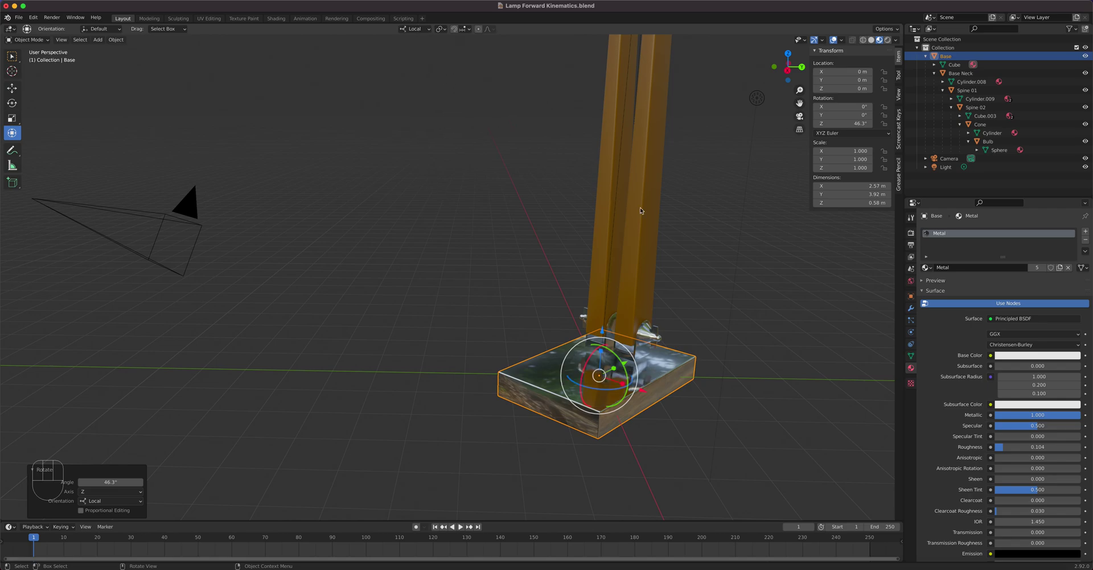
middle_click_drag(678, 281, 676, 281)
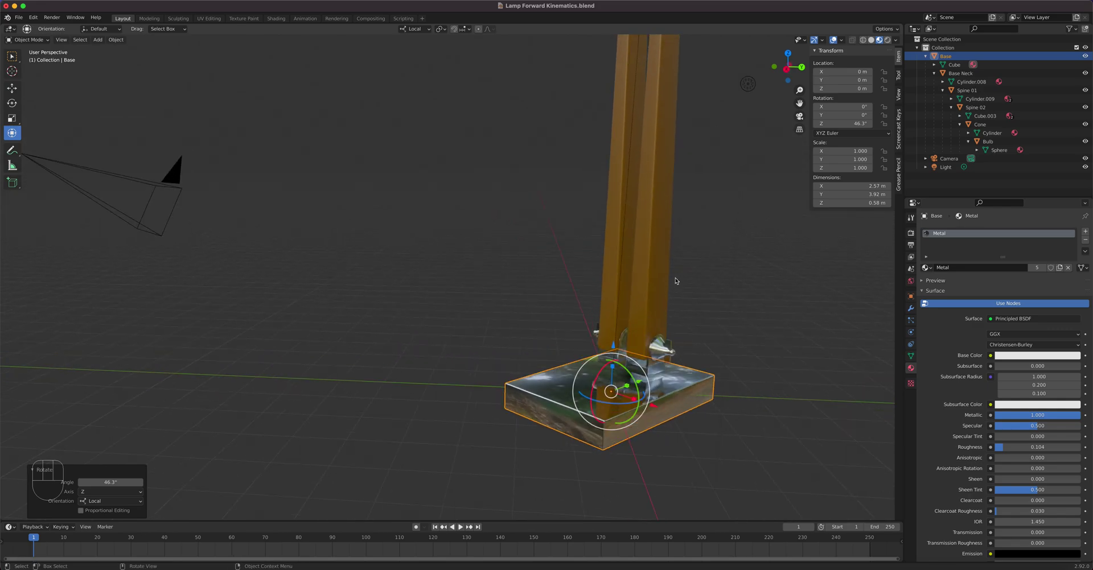
left_click(651, 268)
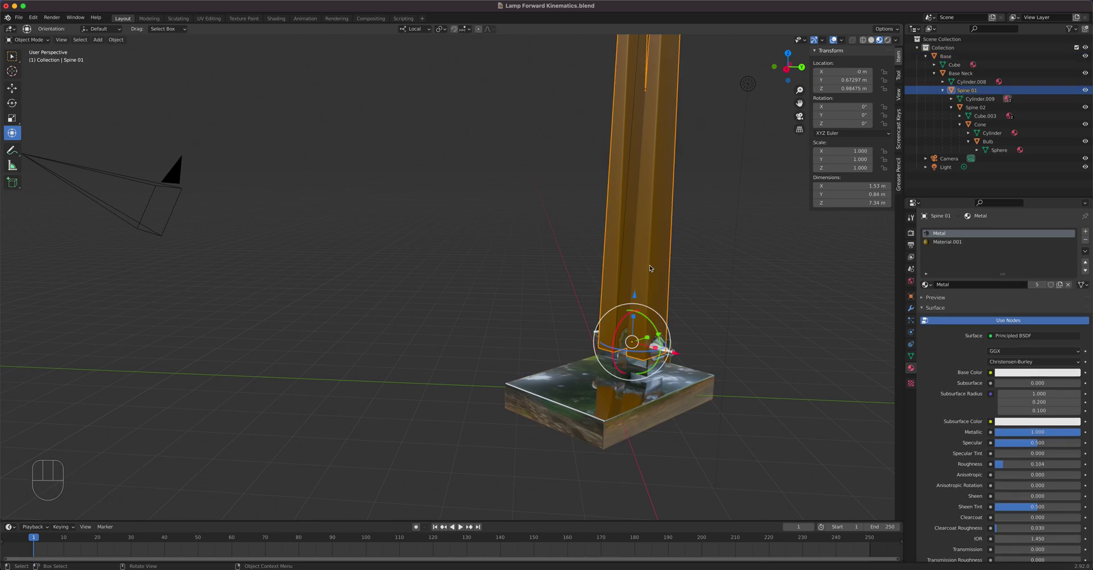
middle_click_drag(649, 264, 521, 238)
middle_click_drag(535, 296, 509, 285)
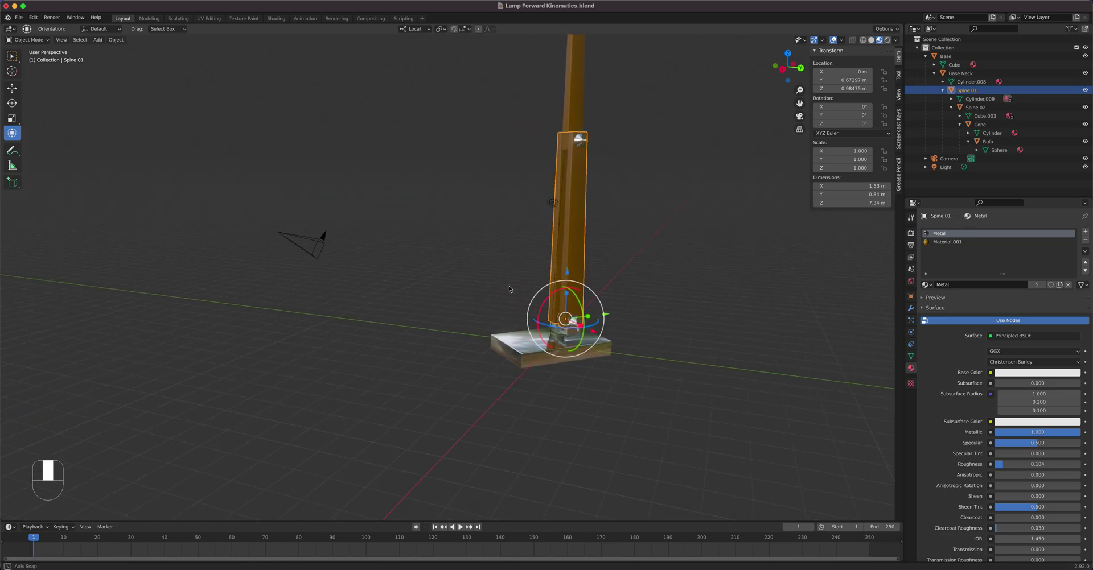
left_click_drag(552, 295, 542, 312)
mouse_move(564, 308)
middle_mouse_down()
mouse_move(656, 281)
mouse_move(555, 293)
middle_mouse_up()
left_click_drag(569, 297, 639, 277)
Step: Select Spine 02 and rotate it 62.6° about its local X axis
left_click(665, 146)
left_click_drag(652, 131, 624, 145)
middle_click_drag(624, 145, 606, 180)
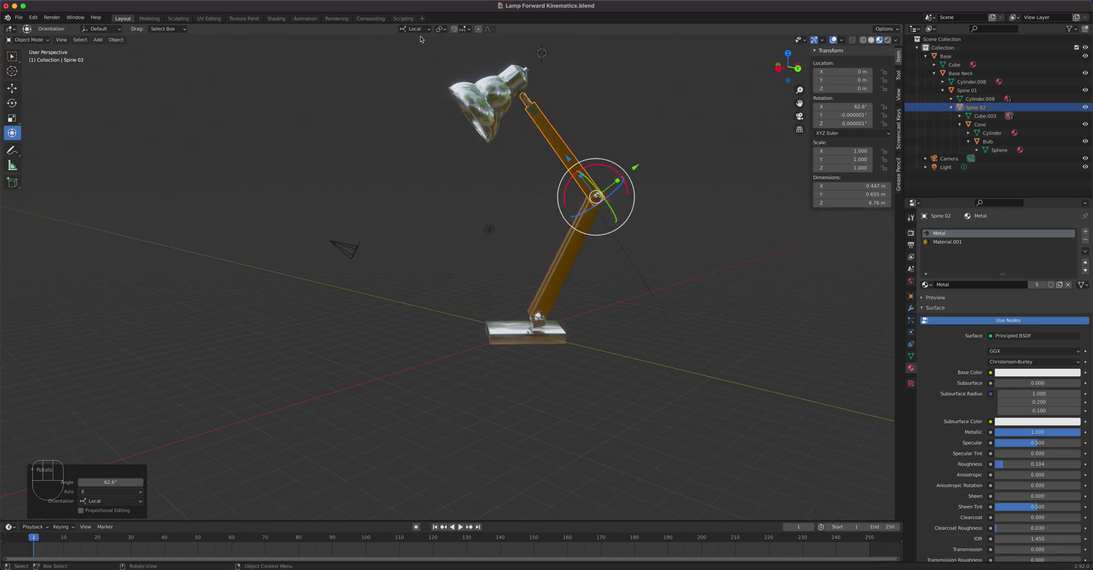
Step: Undo the rotations of Spine 02, Spine 01 and the Base, along with the change of transform orientation
key("super")
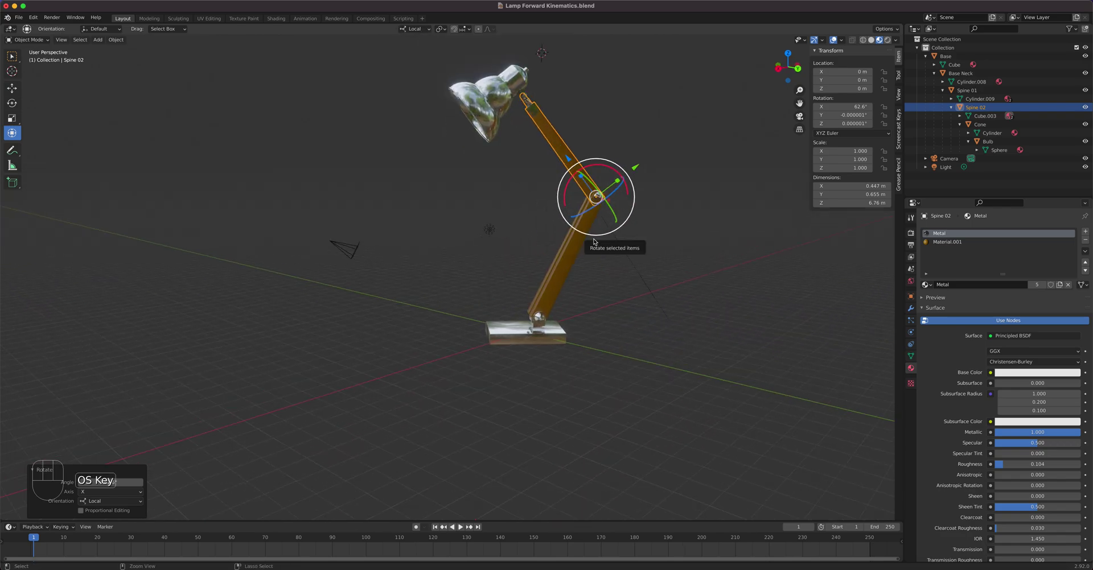
key("super+z")
key("super+z")
key("super+z")
key("super+z")
key("super+z")
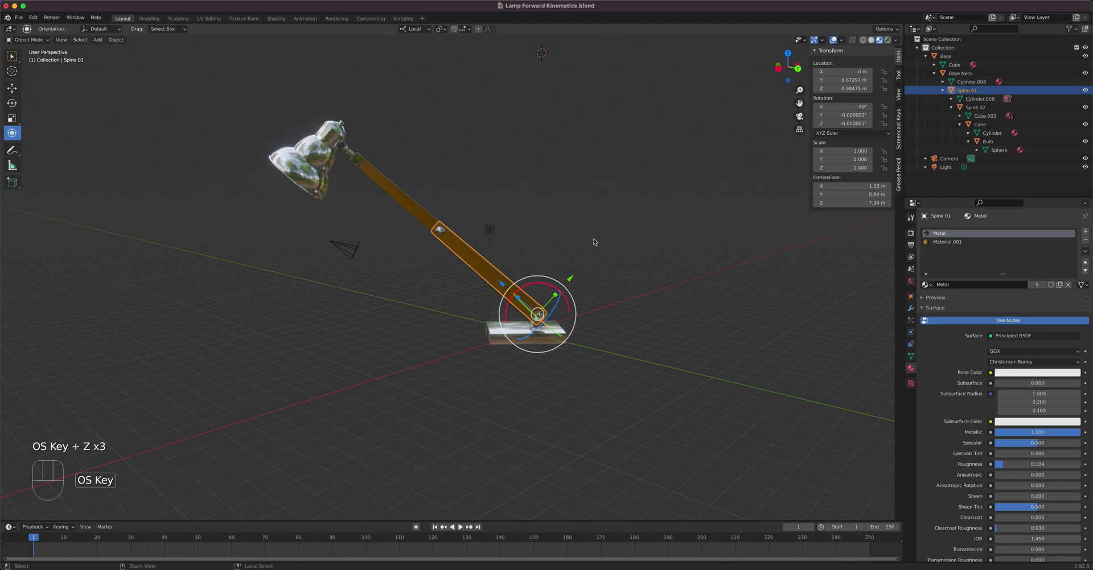
key("super+z")
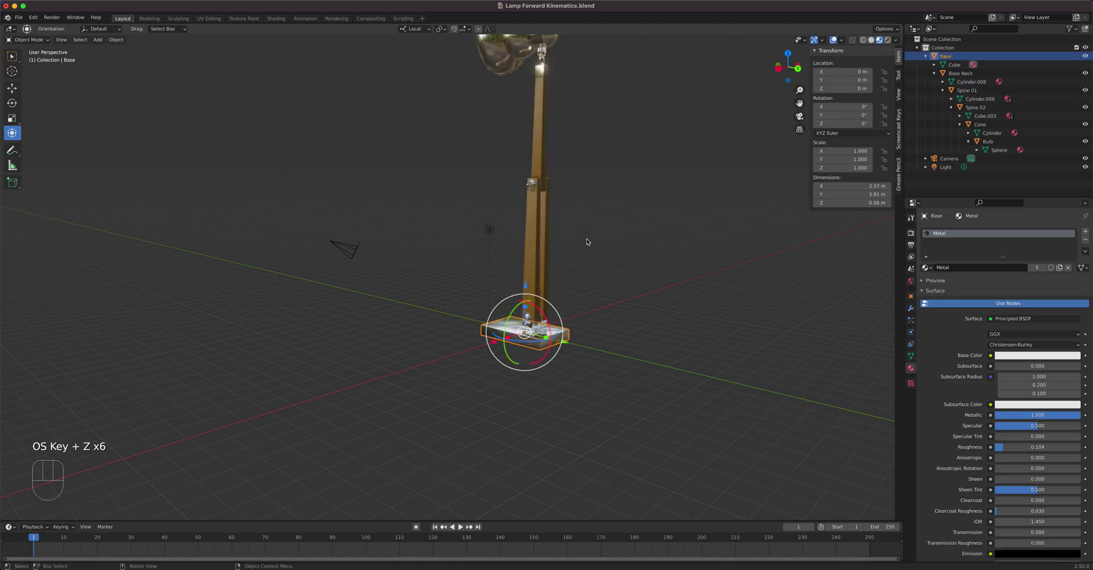
key("super+z")
key("super+z")
Step: Switch the transform orientation from Global to Local and select the lamp's Base
middle_click_drag(586, 243, 663, 259)
scroll(458, 233, "up", 1)
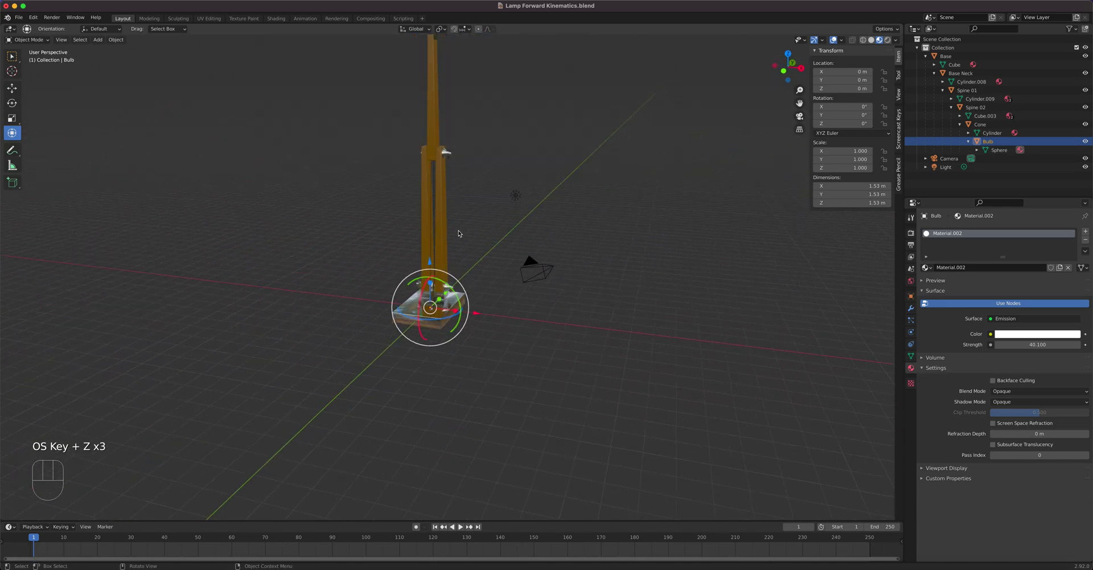
scroll(442, 142, "down", 2)
scroll(449, 191, "up", 2)
mouse_move(448, 191)
middle_mouse_down("shift")
mouse_move(455, 171)
mouse_move(501, 282)
mouse_move(463, 204)
middle_mouse_up("shift")
left_click(427, 31)
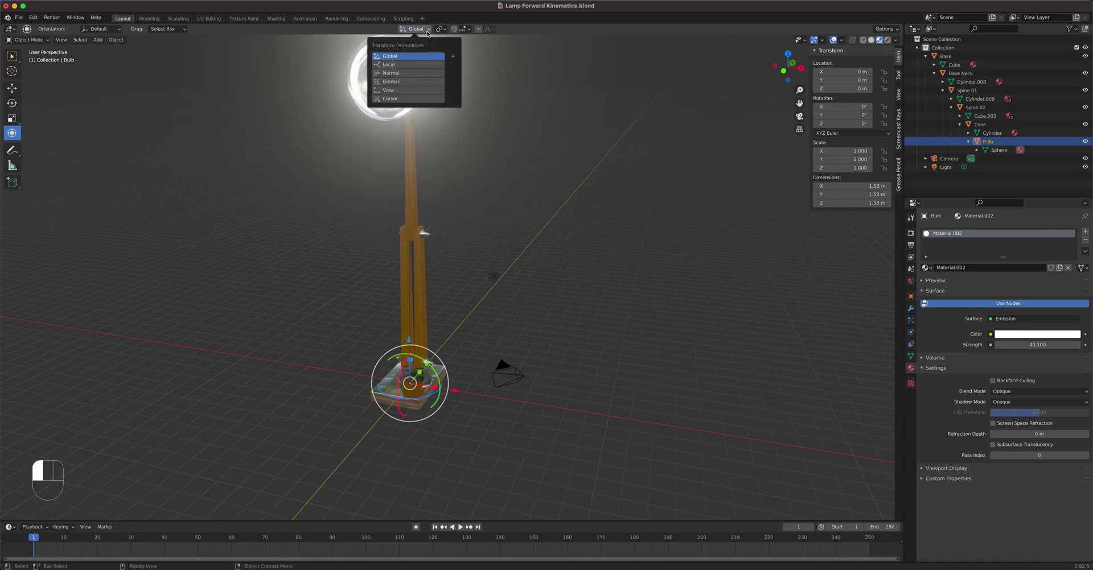
left_click(408, 64)
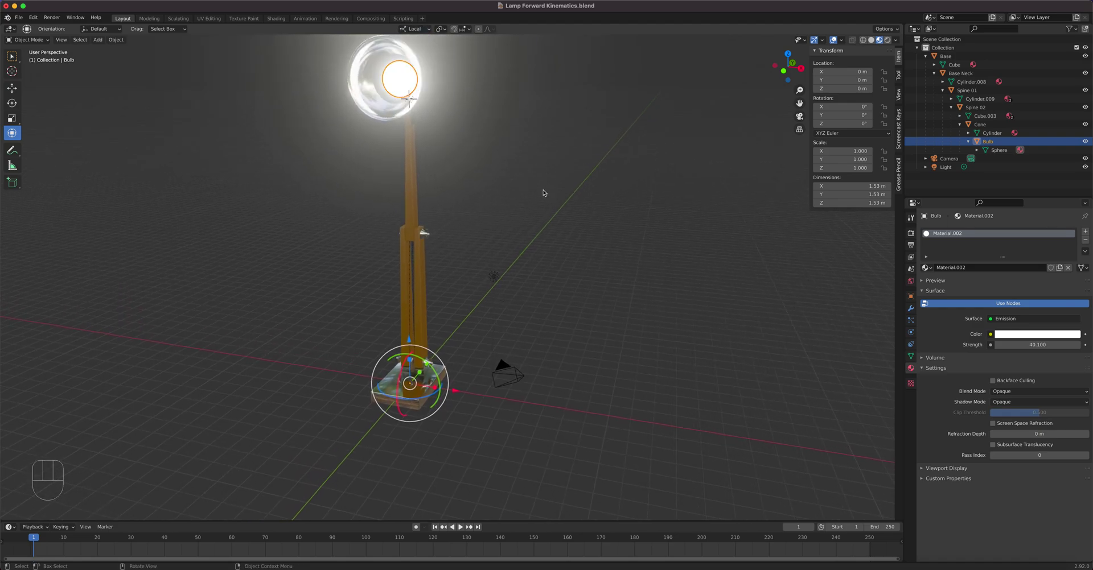
left_click(439, 389)
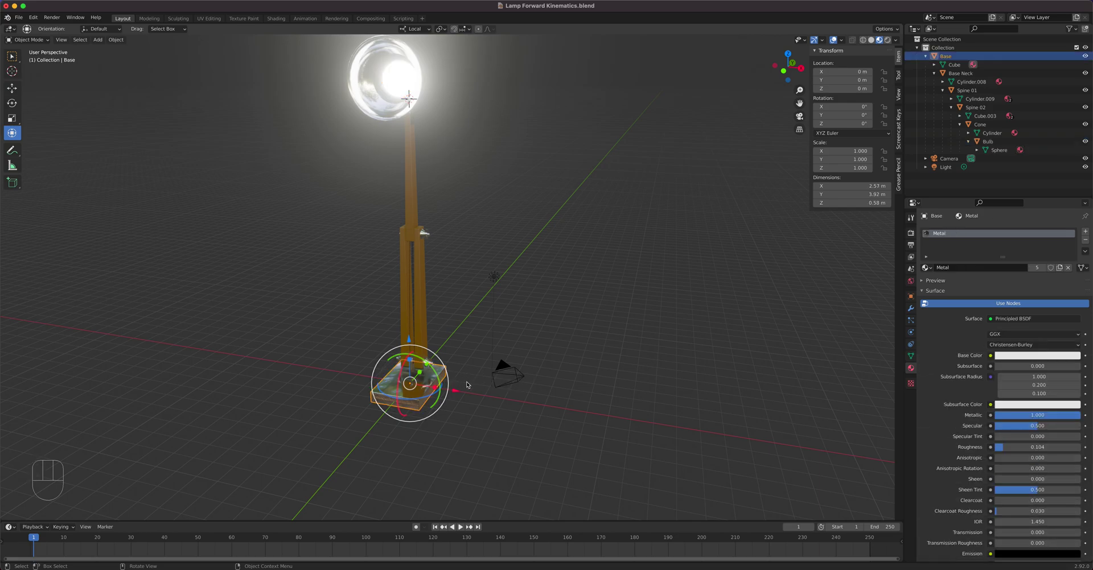
Step: Select Spine 01, try tilting it sideways about its local Y axis, and select Spine 02
scroll(516, 357, "up", 3)
middle_click_drag(516, 357, 535, 197, "shift")
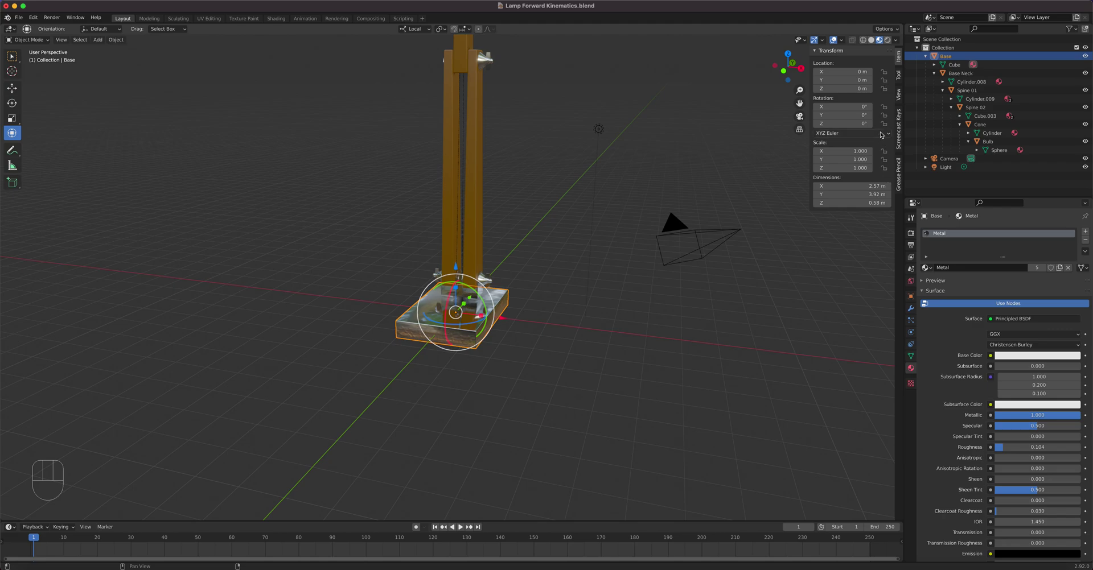
scroll(490, 310, "up", 2)
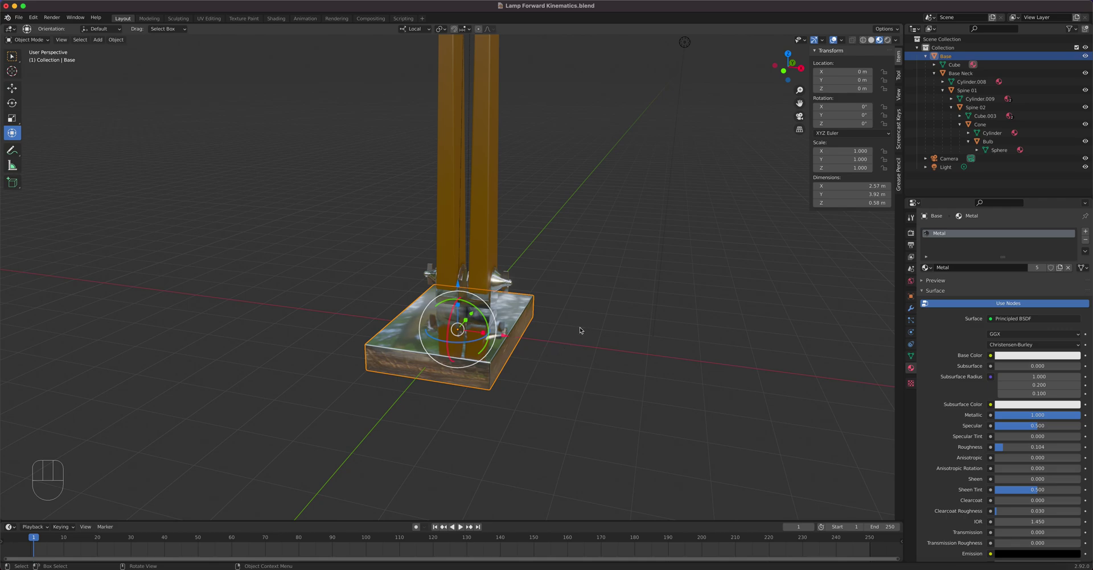
middle_click_drag(611, 322, 595, 330)
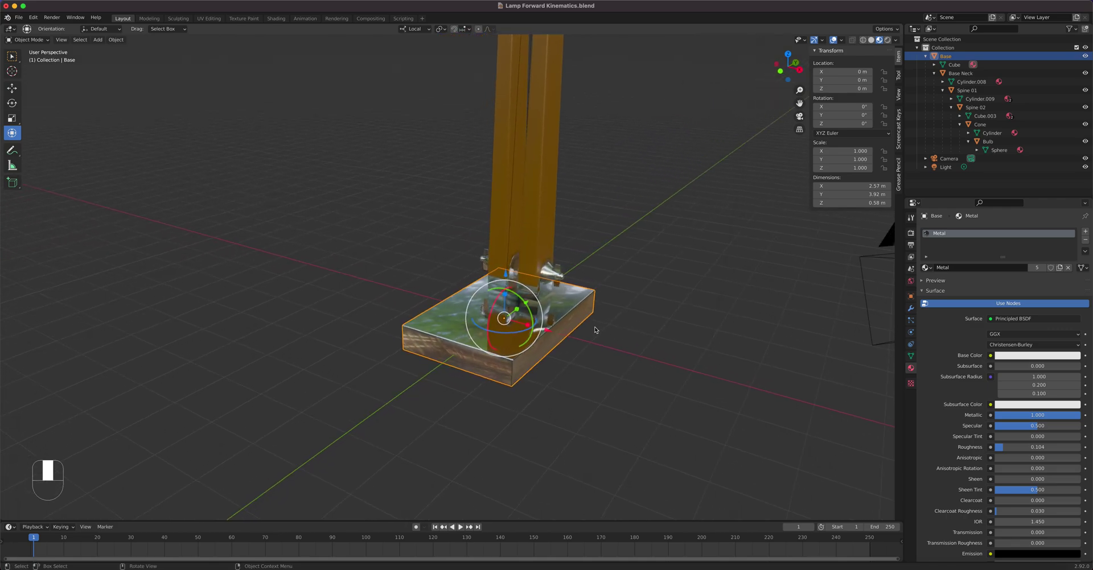
scroll(574, 298, "down", 3)
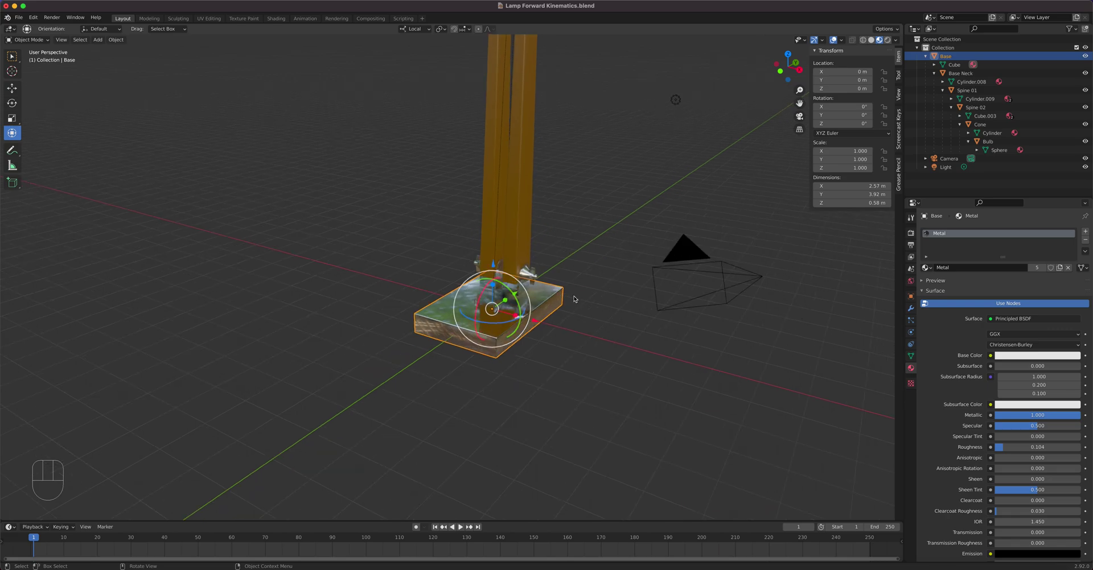
middle_click_drag(565, 276, 561, 351, "shift")
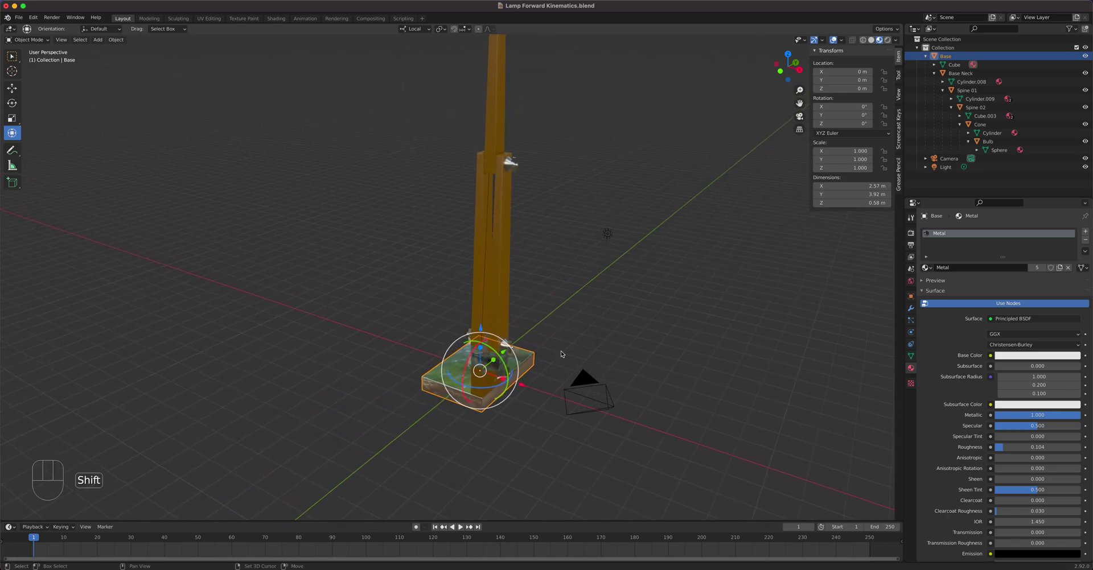
left_click(502, 271)
left_click(501, 100)
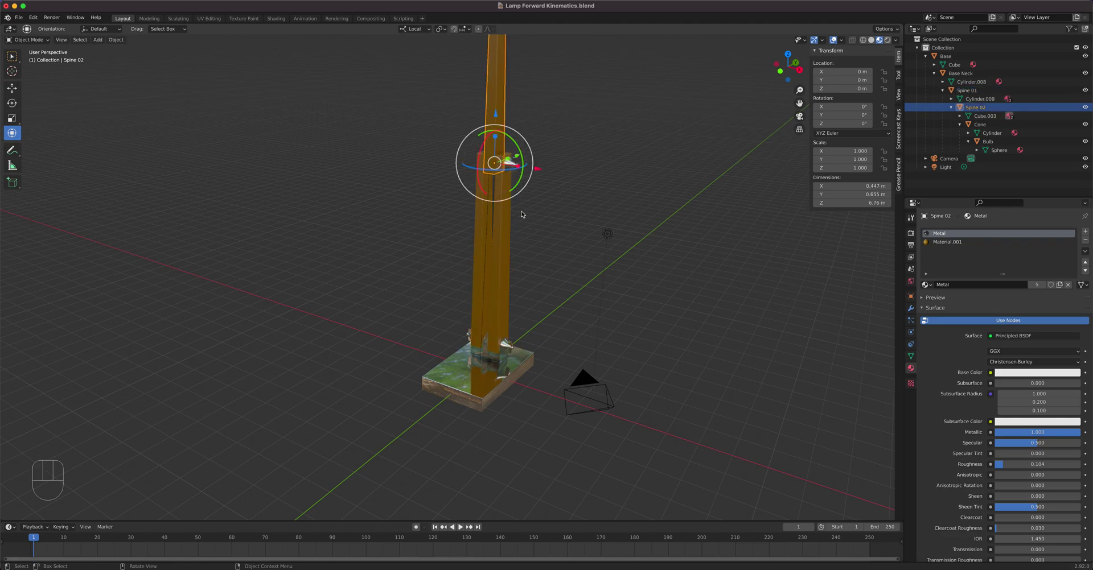
left_click(512, 241)
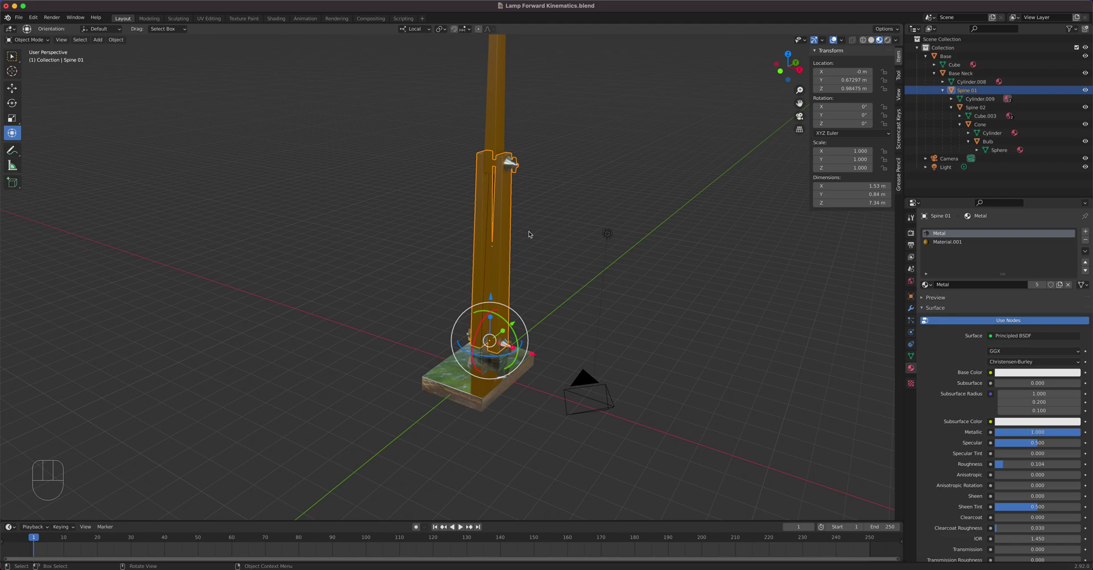
left_click_drag(507, 344, 508, 162)
left_click(523, 128)
Step: Undo the sideways test rotations and return to Spine 01
key("super+z")
key("super+z")
key("super+z")
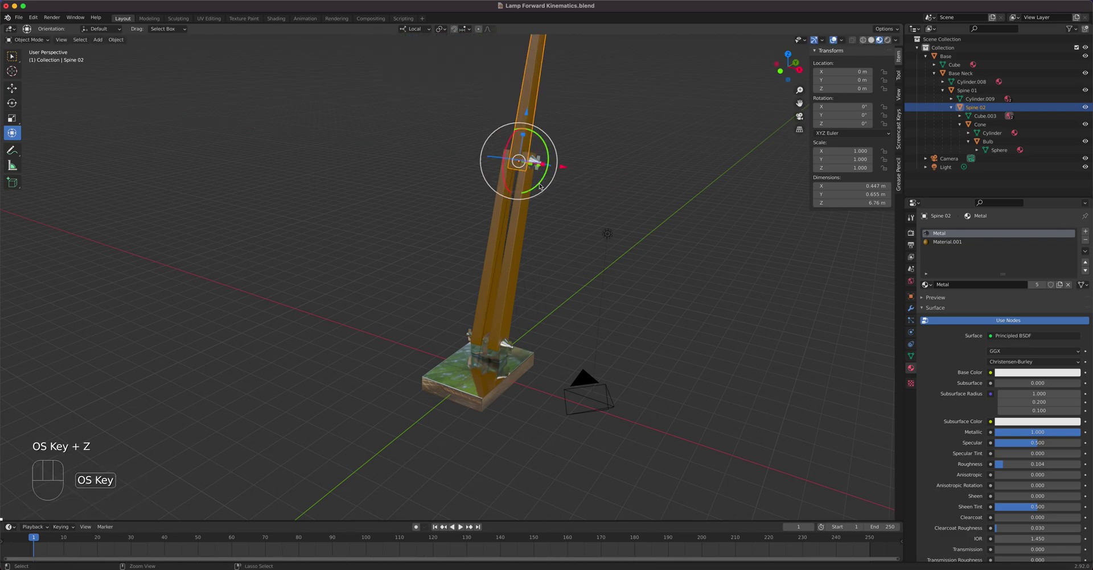
Step: Select the Cone lampshade, try moving it away from the arm, and cancel the move
scroll(518, 233, "down", 3)
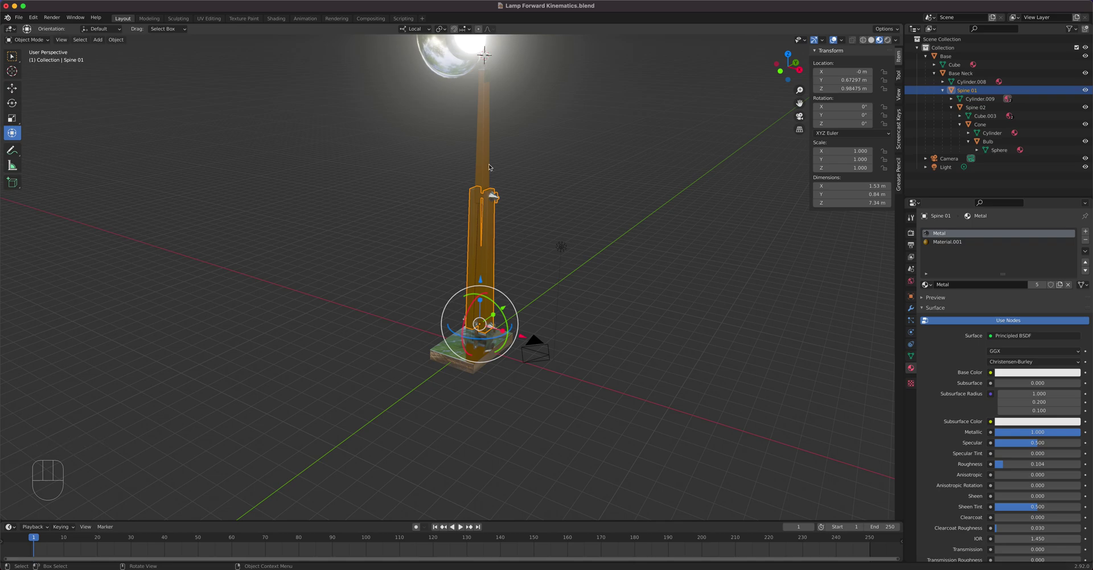
left_click(468, 72)
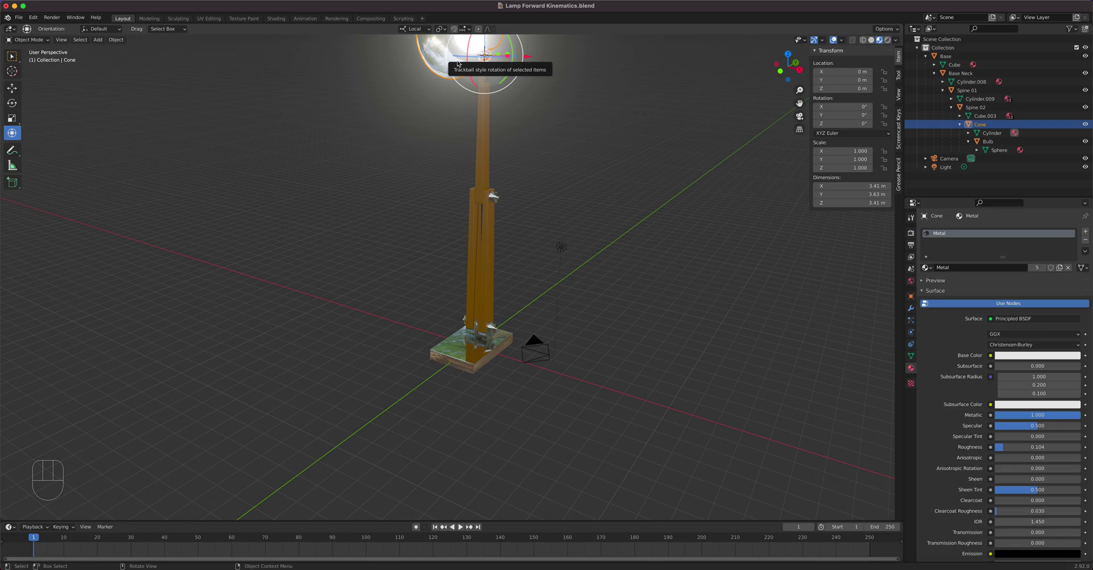
key("g")
right_click(362, 161)
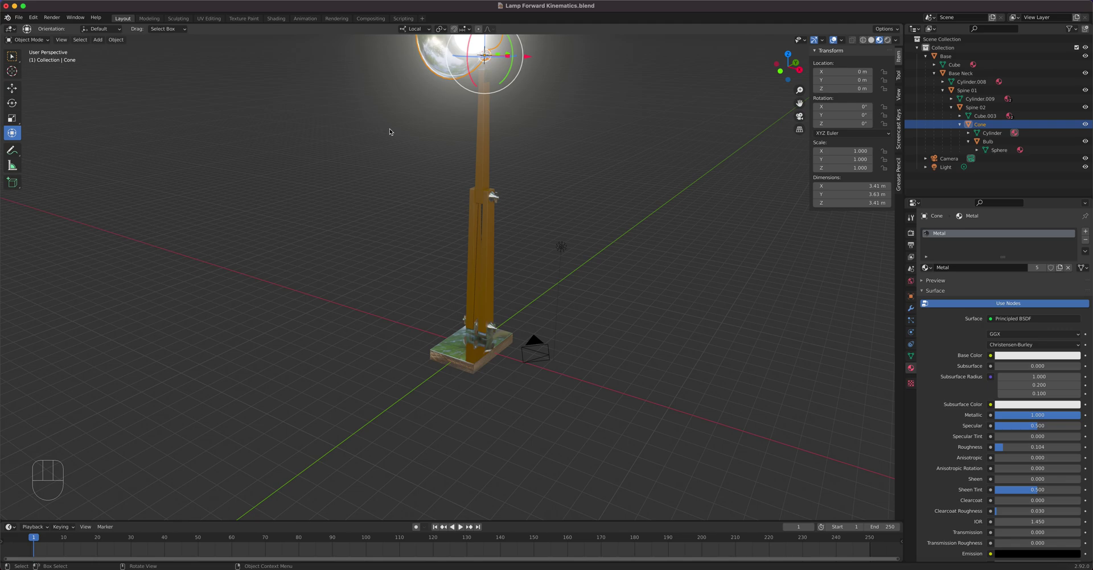
Step: Select the Base and lock its scale on the X, Y and Z axes
left_click(481, 364)
scroll(724, 267, "up", 2)
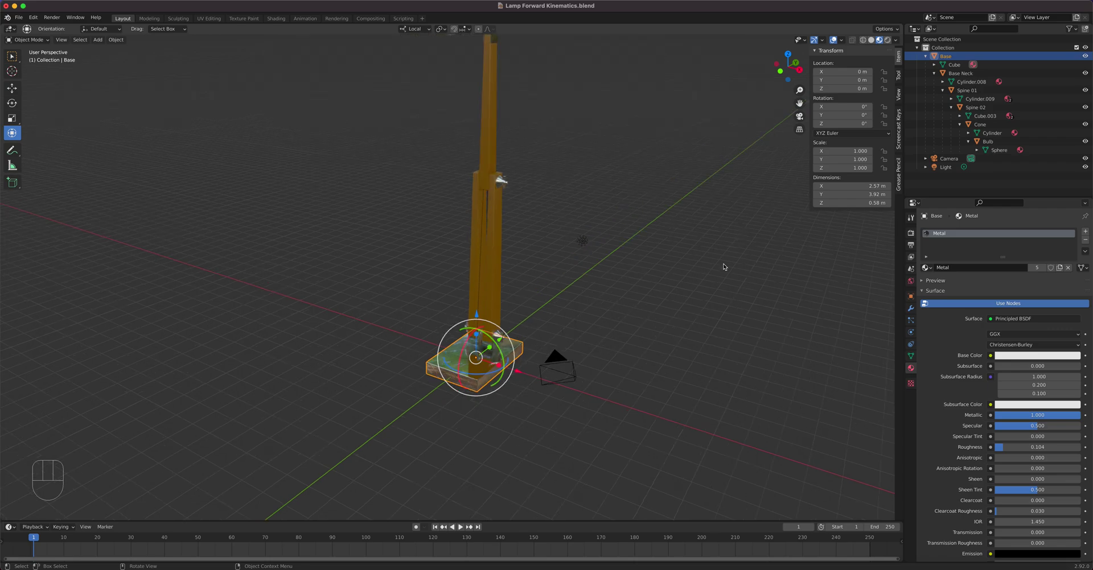
scroll(724, 266, "up", 1)
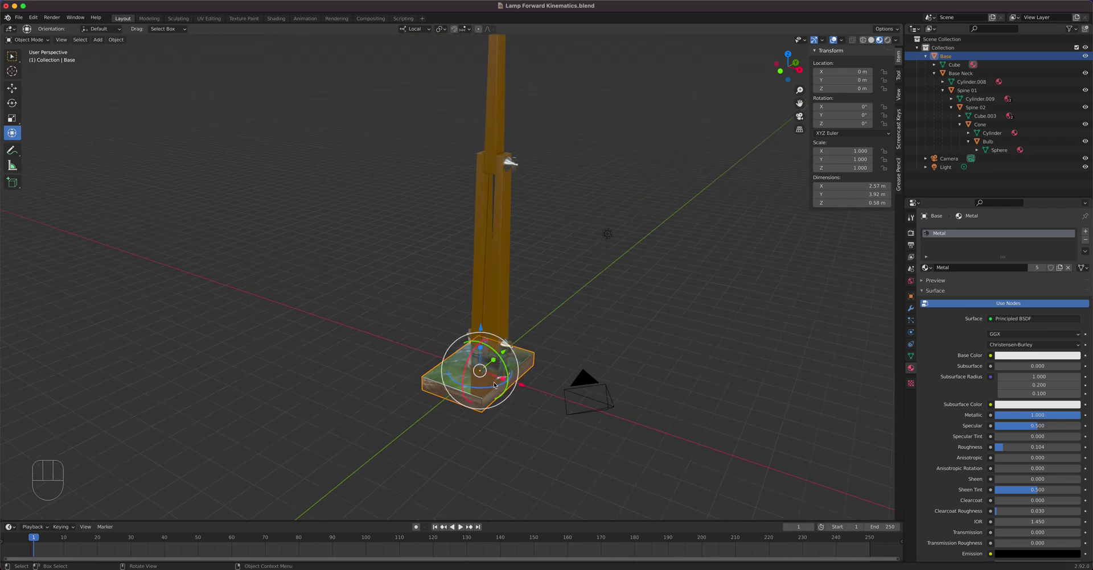
key("s")
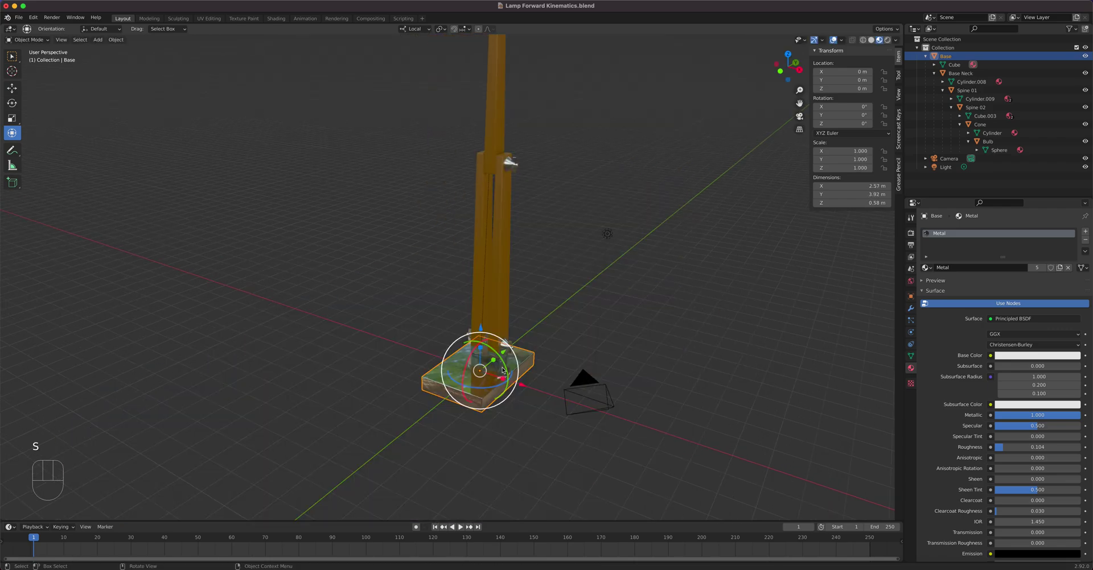
left_click(884, 152)
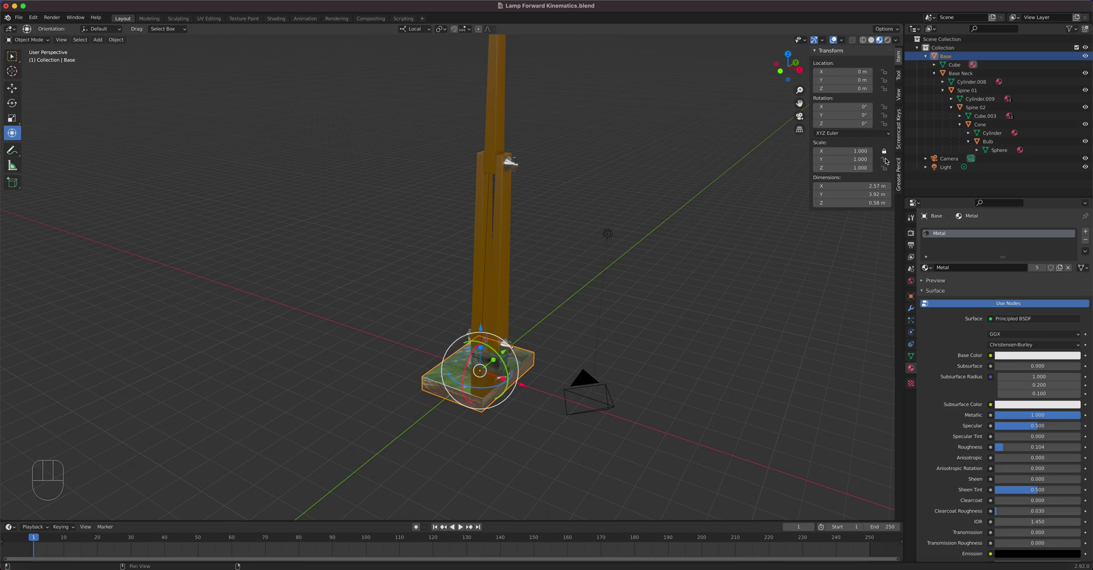
left_click(885, 168)
Step: Try rotating the Base with its Transform gizmo and cancel the rotation
scroll(484, 377, "up", 3)
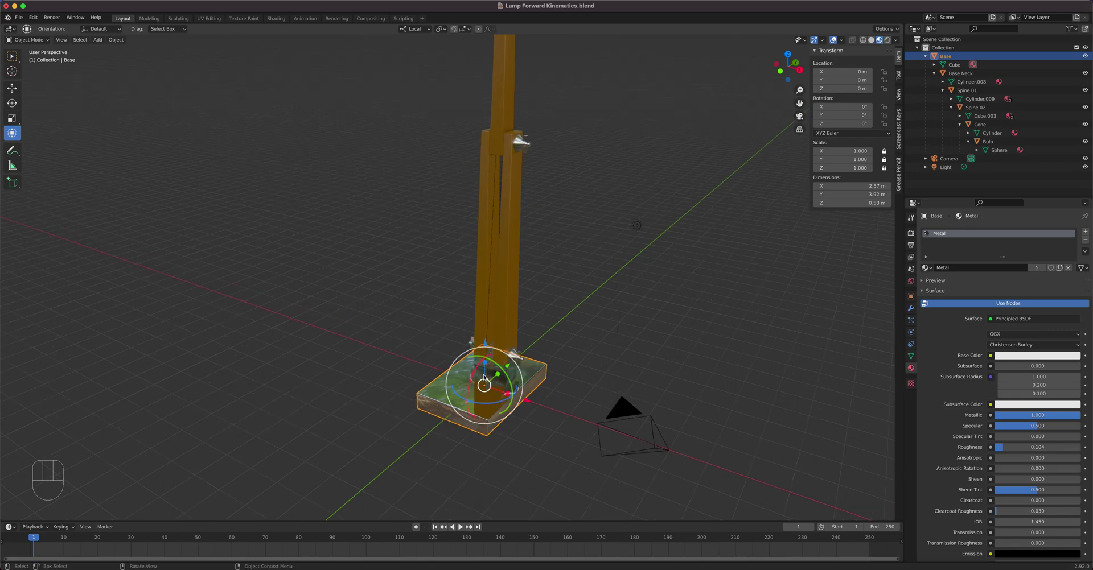
middle_click_drag(490, 347, 518, 254, "shift")
scroll(494, 298, "up", 2)
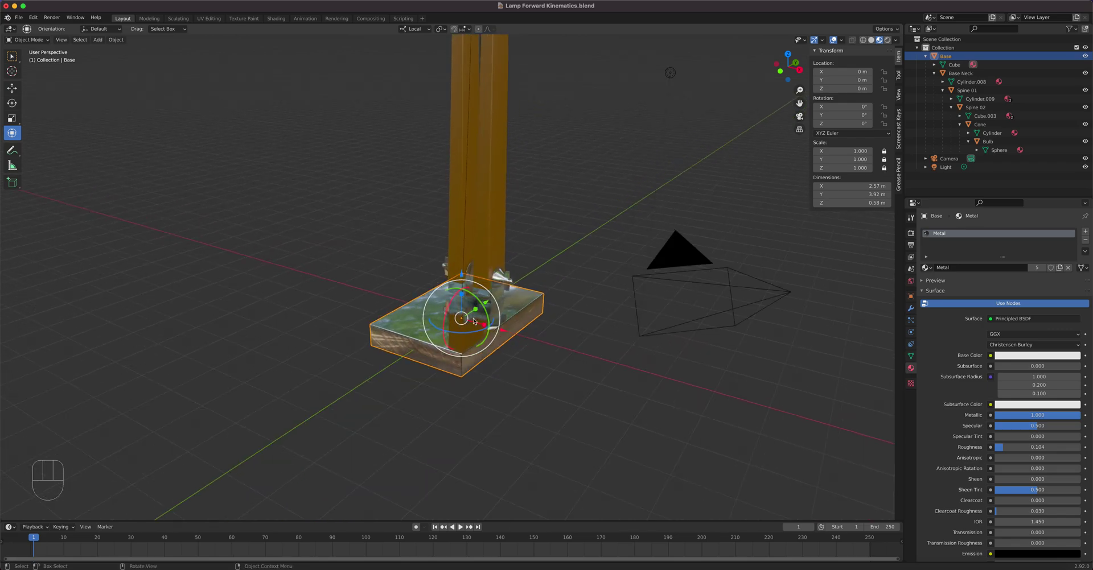
left_click_drag(451, 308, 446, 314)
right_click(446, 315)
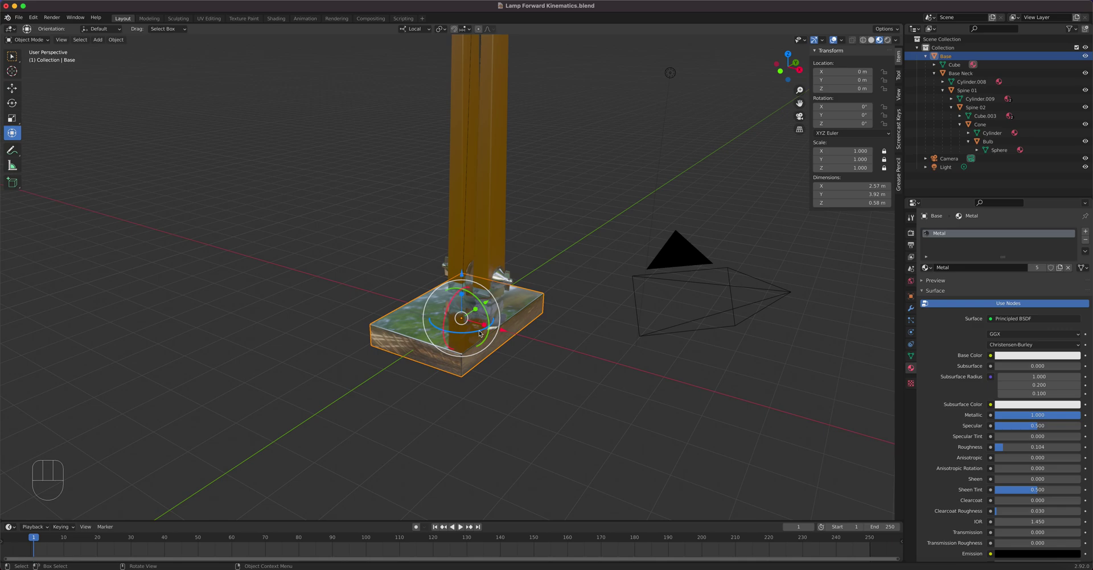
mouse_move(480, 334)
left_mouse_down()
mouse_move(501, 325)
mouse_move(512, 297)
mouse_move(484, 333)
mouse_move(510, 308)
mouse_move(483, 331)
mouse_move(503, 290)
mouse_move(485, 319)
left_mouse_up()
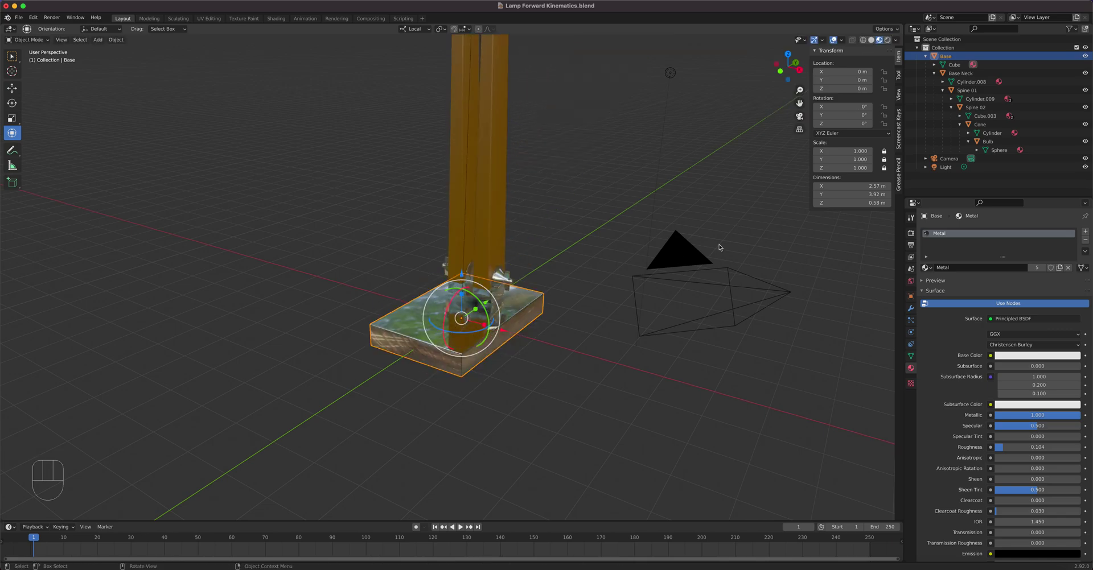
Step: Lock the Base's rotation on the X, Y and Z axes and test it with the Transform gizmo
left_click(885, 107)
left_click_drag(473, 297, 467, 339)
key("Escape")
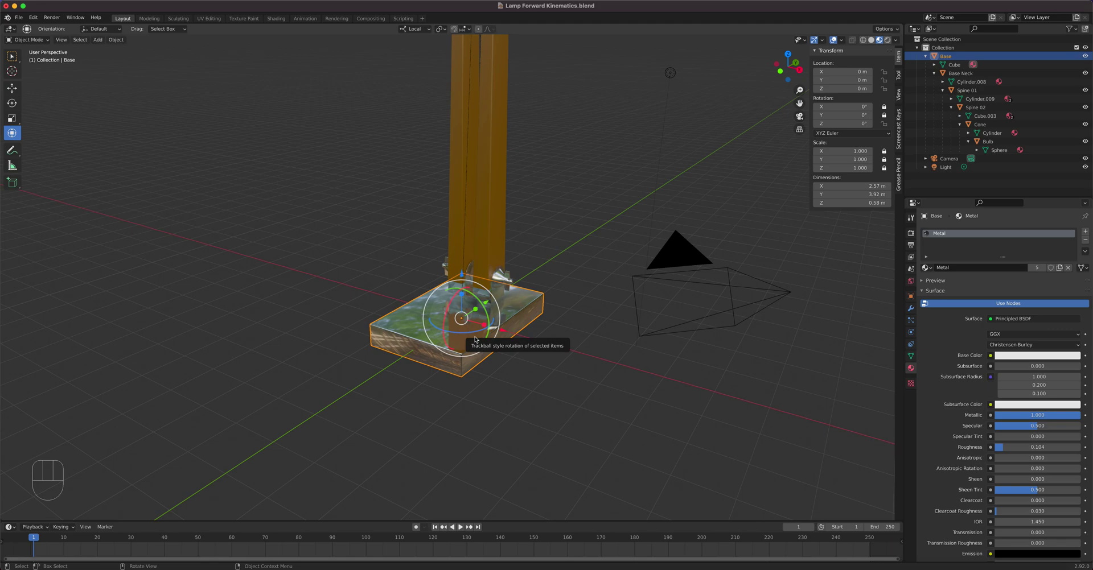
Step: Try moving the Base with the Transform gizmo, including along its local Z axis, and cancel each move
middle_click_drag(595, 203, 641, 343, "shift")
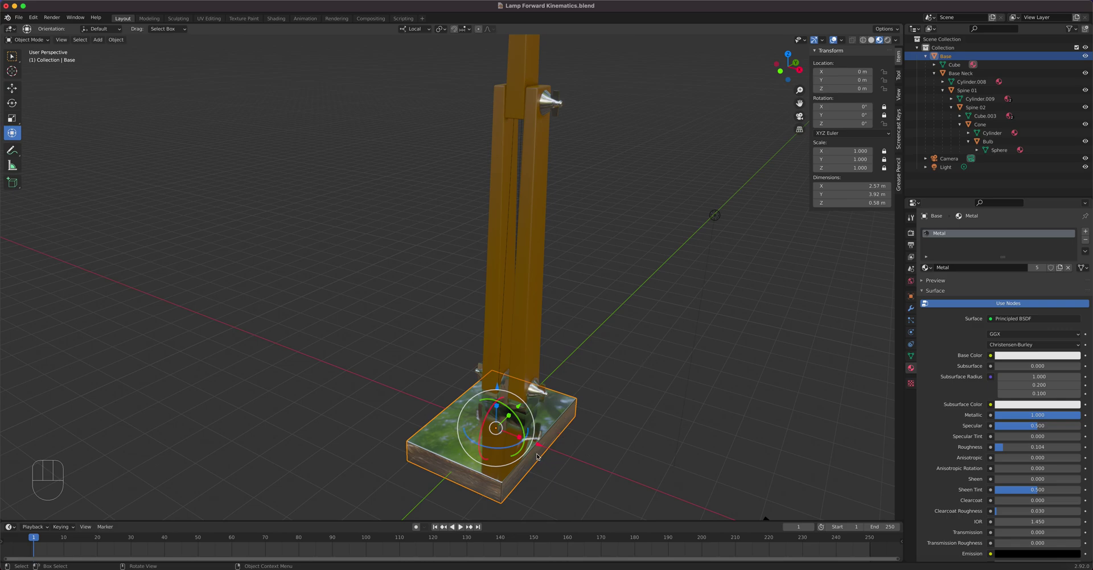
left_click_drag(542, 448, 558, 359)
right_click(507, 416)
right_click(559, 360)
left_click_drag(498, 390, 570, 427)
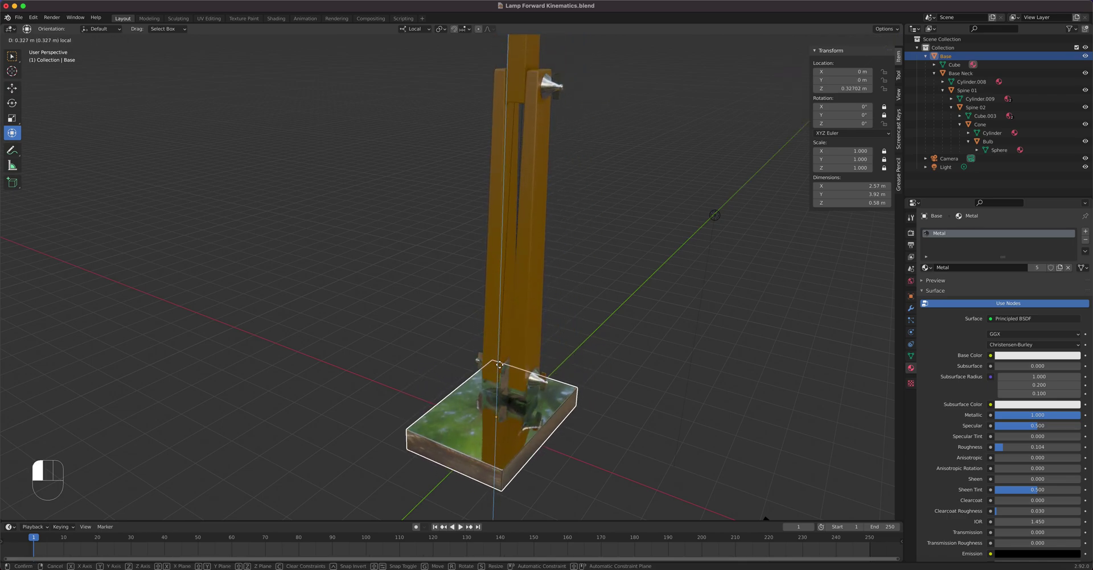
right_click(571, 429)
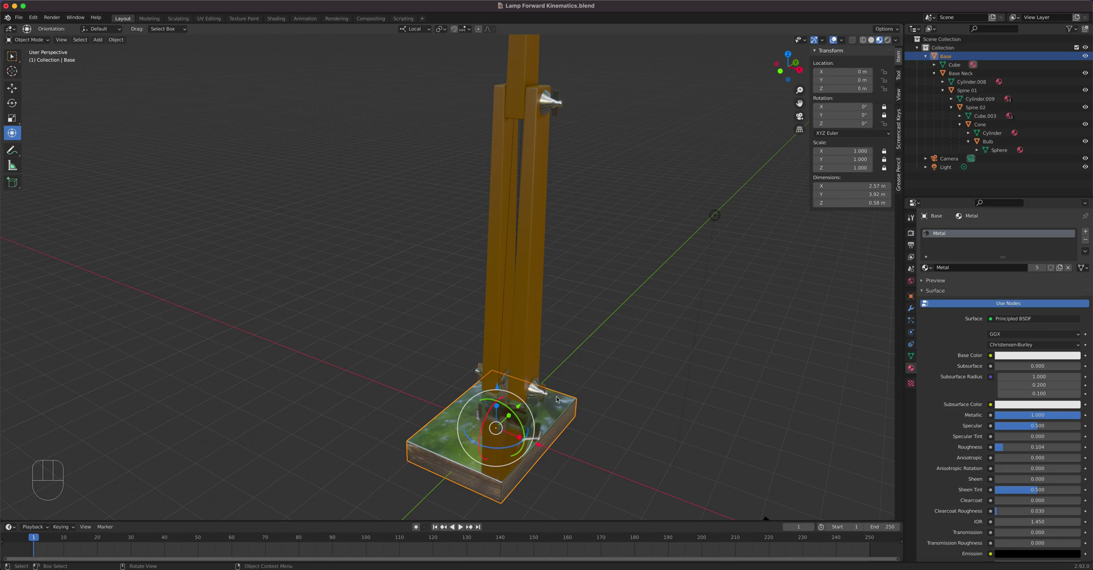
Step: Select the Base Neck, try transforming it with the Transform tool's gizmo, and cancel the change
left_click(533, 407)
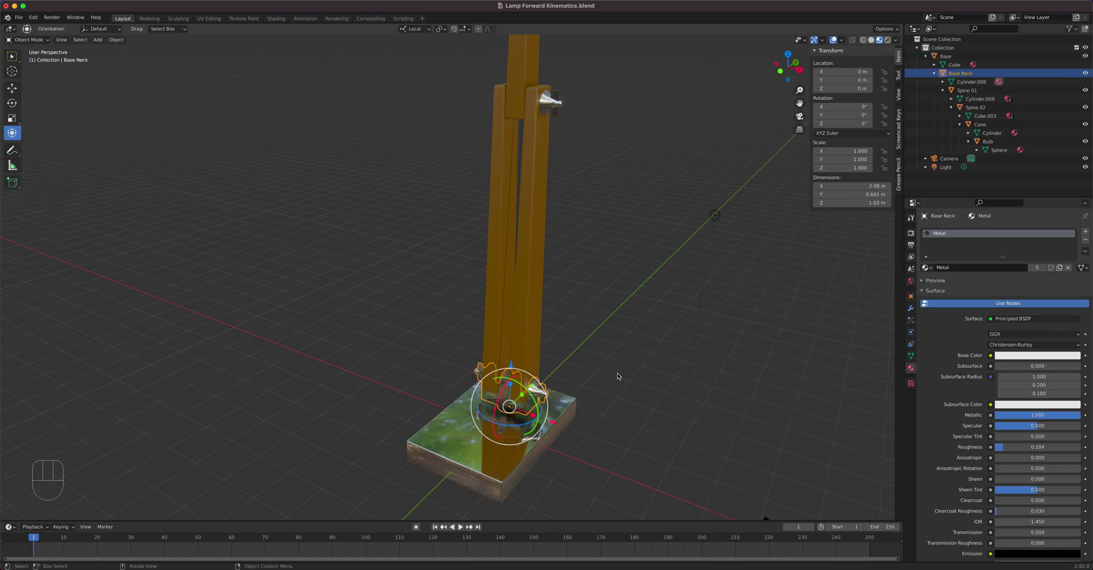
scroll(617, 376, "up", 2)
left_click(13, 59)
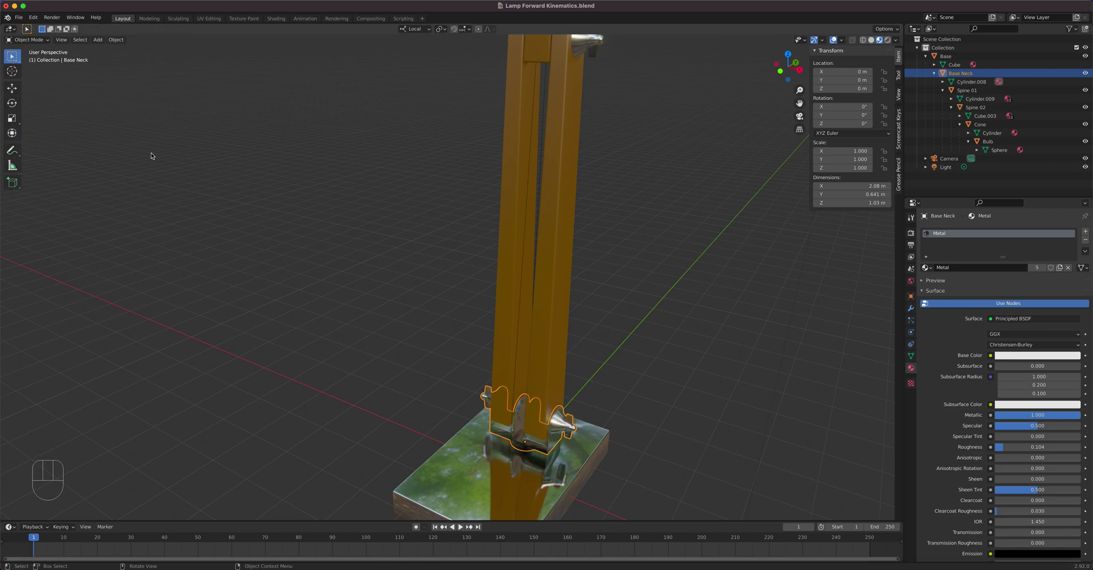
middle_click_drag(556, 370, 564, 211, "shift")
scroll(563, 216, "up", 2)
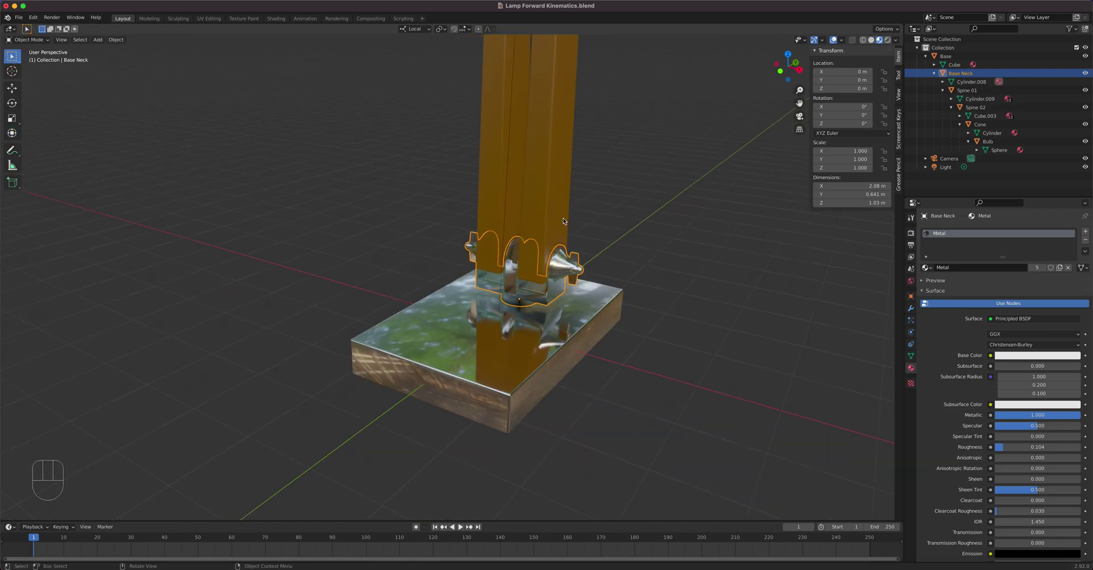
left_click(12, 134)
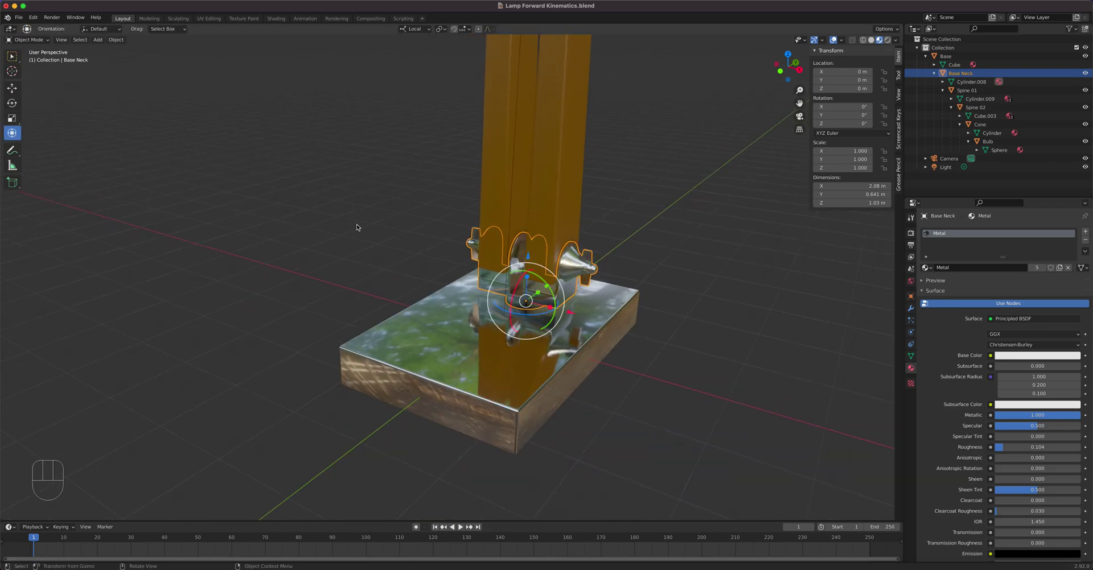
mouse_move(546, 315)
left_mouse_down()
mouse_move(603, 294)
mouse_move(557, 309)
left_mouse_up()
right_click(557, 309)
Step: Lock the Base Neck's scale on X, Y and Z, and cancel a test rotation about its local X axis
left_click(884, 151)
left_click(884, 160)
left_click(884, 115)
left_click(884, 106)
left_click(884, 106)
mouse_move(516, 313)
left_mouse_down()
mouse_move(504, 387)
mouse_move(515, 313)
mouse_move(521, 373)
mouse_move(535, 319)
left_mouse_up()
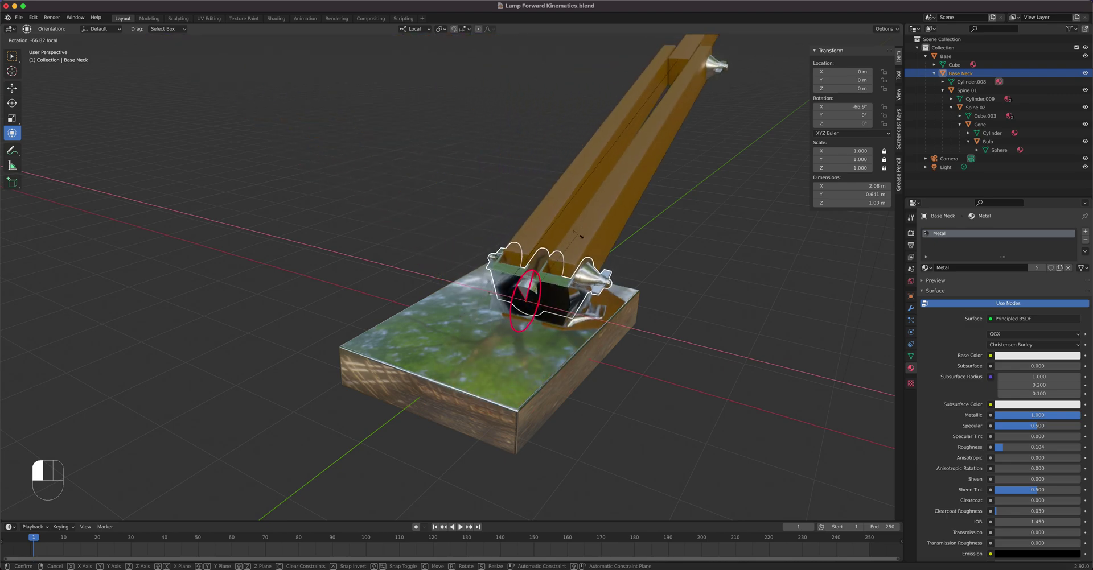
key("Escape")
Step: Lock the Base Neck's X and Y rotation and its X, Y and Z location, keeping only Z rotation free
left_click(884, 107)
left_click_drag(884, 90, 884, 80)
left_click(884, 72)
left_click_drag(529, 314, 672, 325)
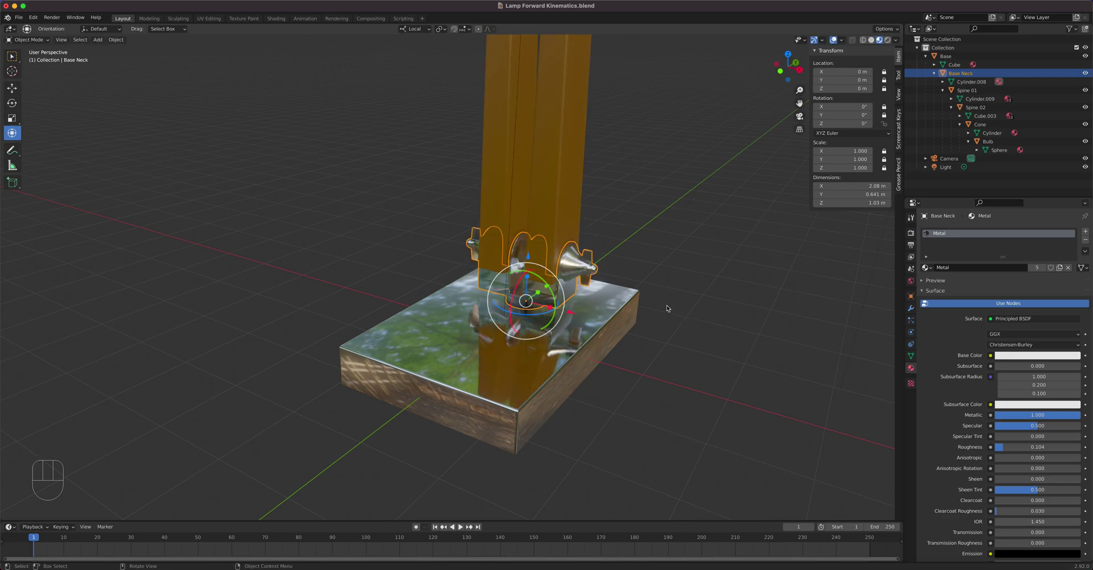
Step: Select Spine 01 and lock its scale and location on the X, Y and Z axes
left_click(565, 190)
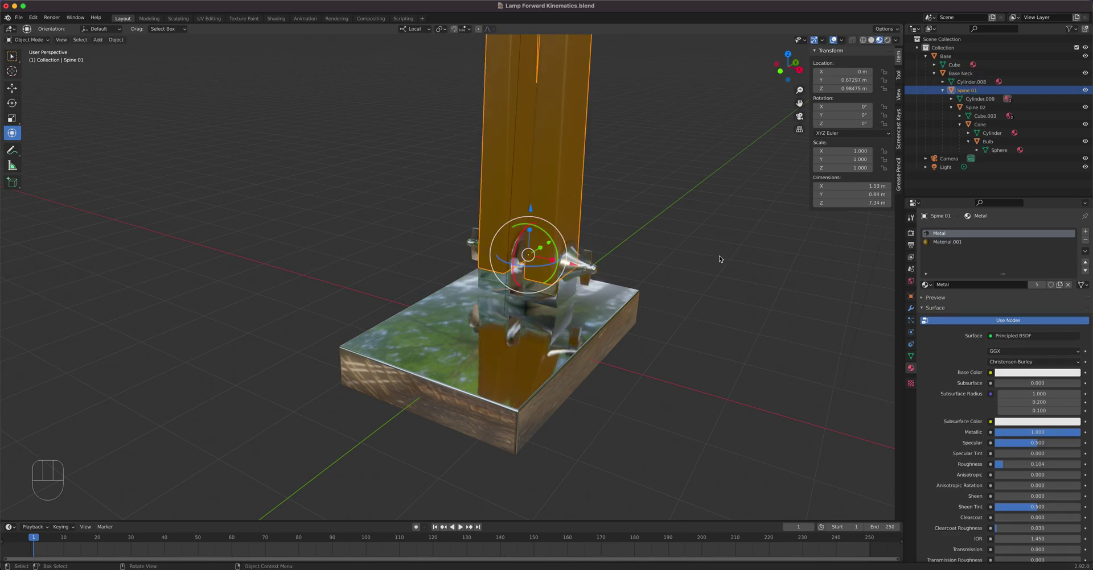
left_click(884, 168)
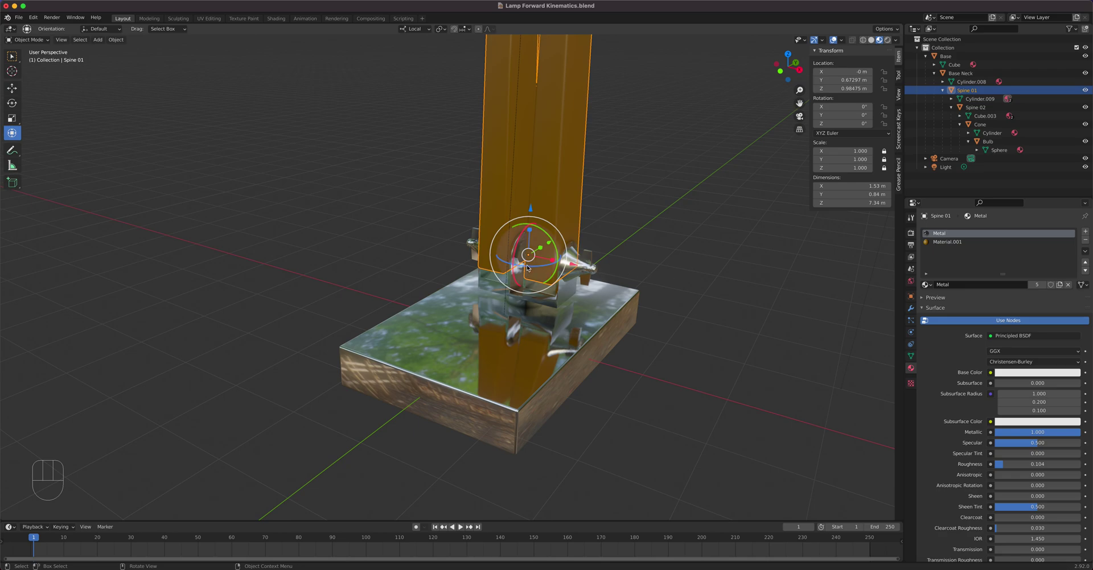
middle_click_drag(576, 293, 506, 387, "shift")
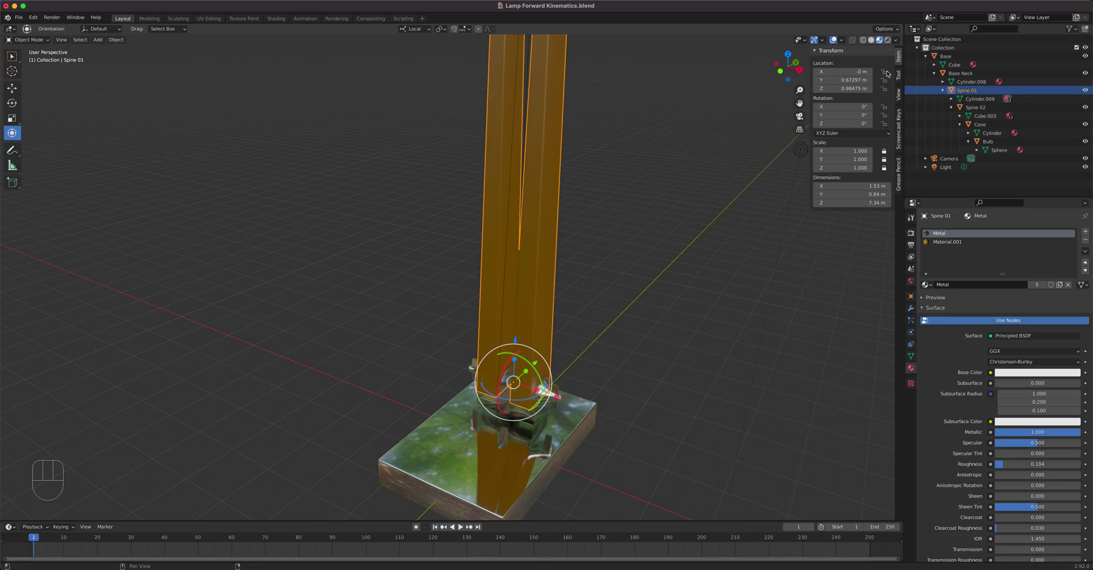
left_click(884, 71)
left_click(884, 80)
left_click(884, 89)
Step: Lock Spine 01's Y and Z rotation, testing its local Y and X rotations with the gizmo and cancelling them
middle_click_drag(649, 285, 674, 338)
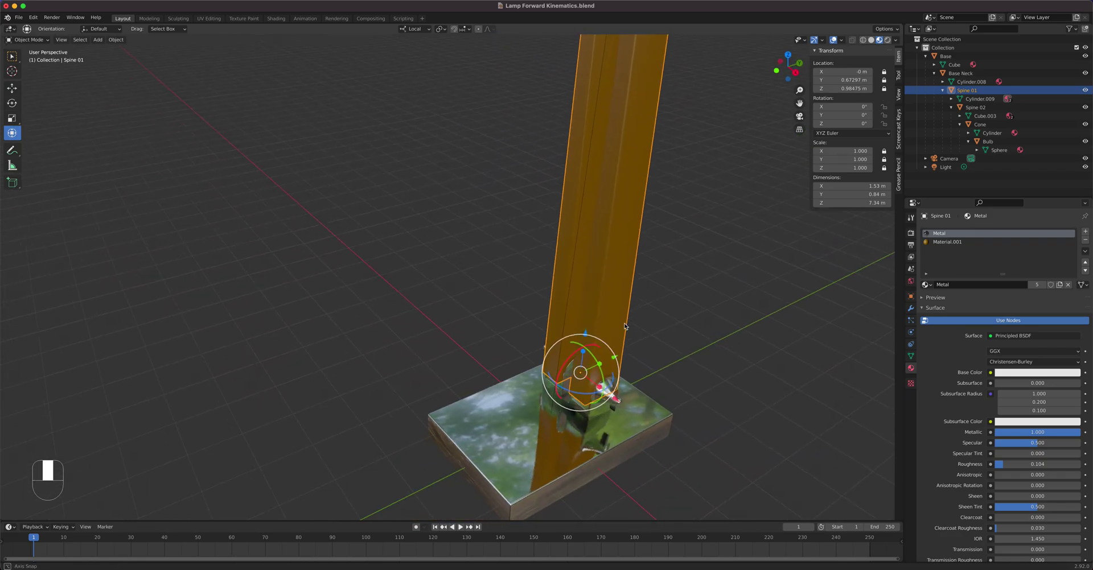
left_click_drag(572, 359, 592, 370)
right_click(587, 356)
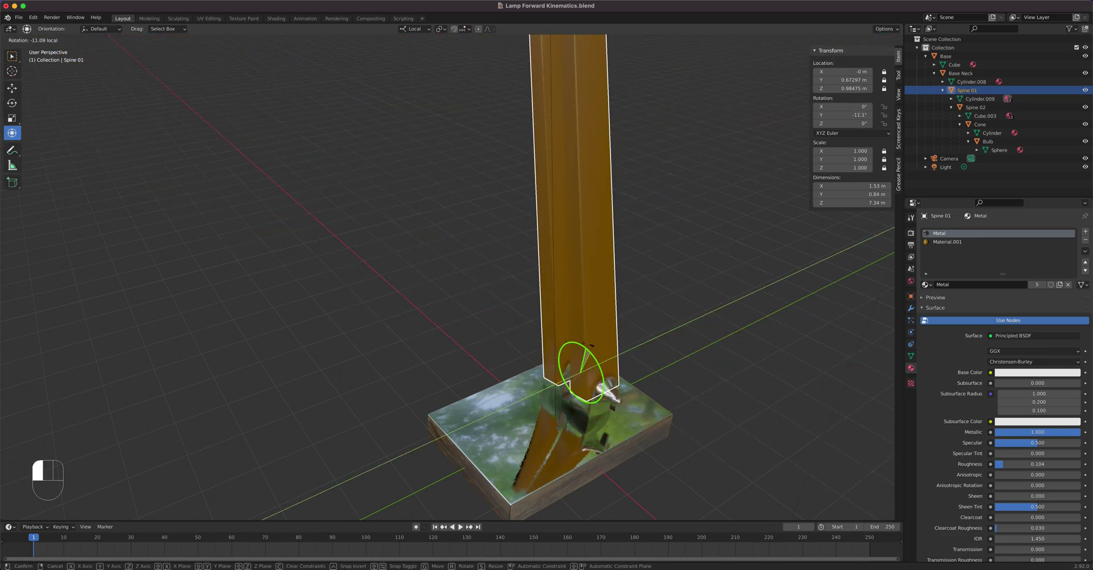
right_click(592, 370)
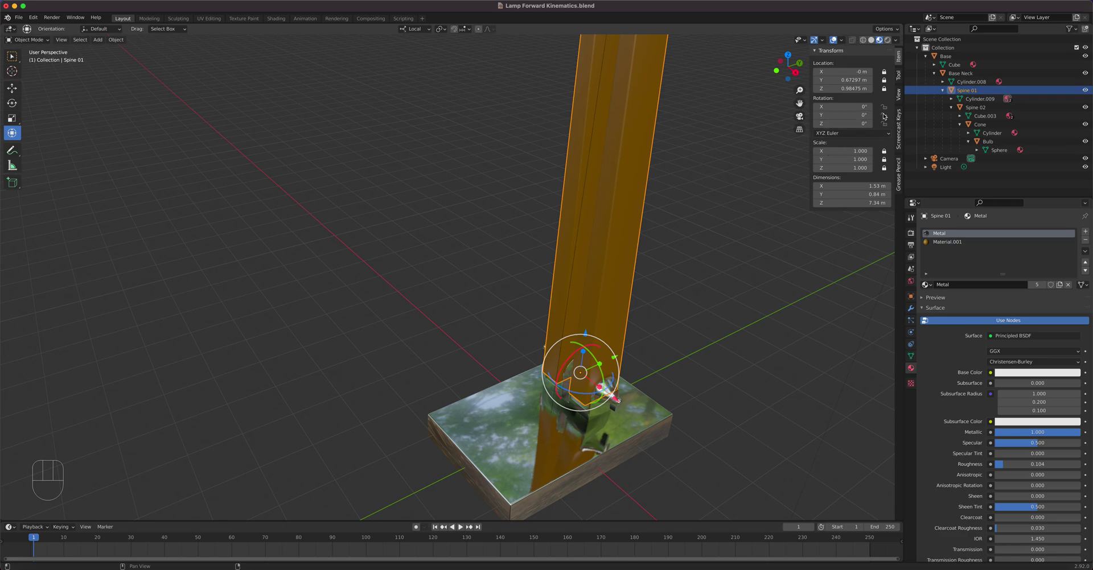
left_click_drag(576, 357, 581, 330)
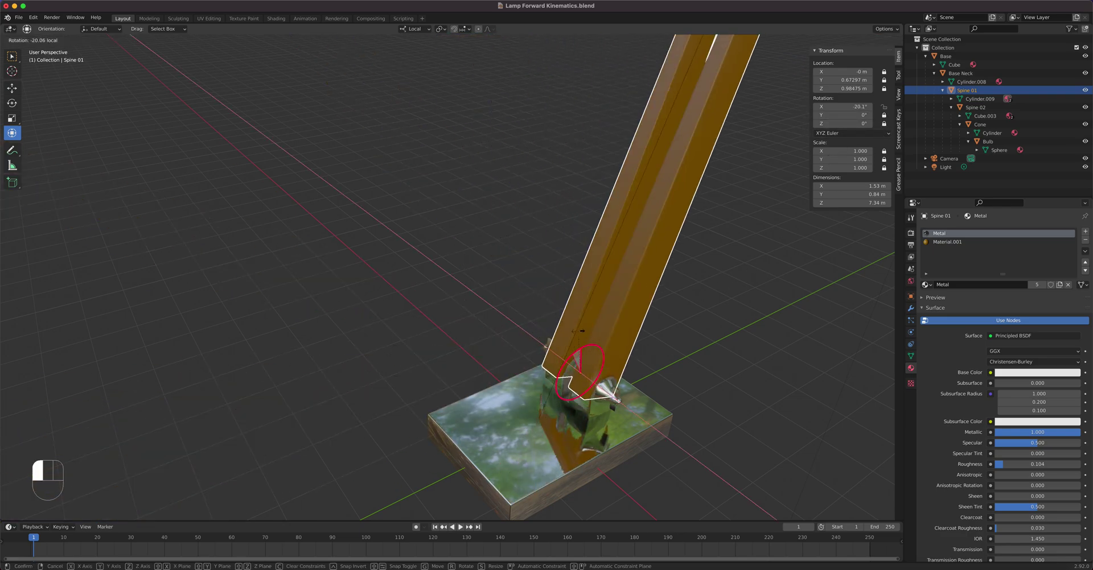
right_click(580, 330)
Step: Select Spine 02 and lock its location, scale, and Y and Z rotation, cancelling a test rotation with the gizmo
middle_click_drag(683, 154, 593, 308, "shift")
left_click(535, 137)
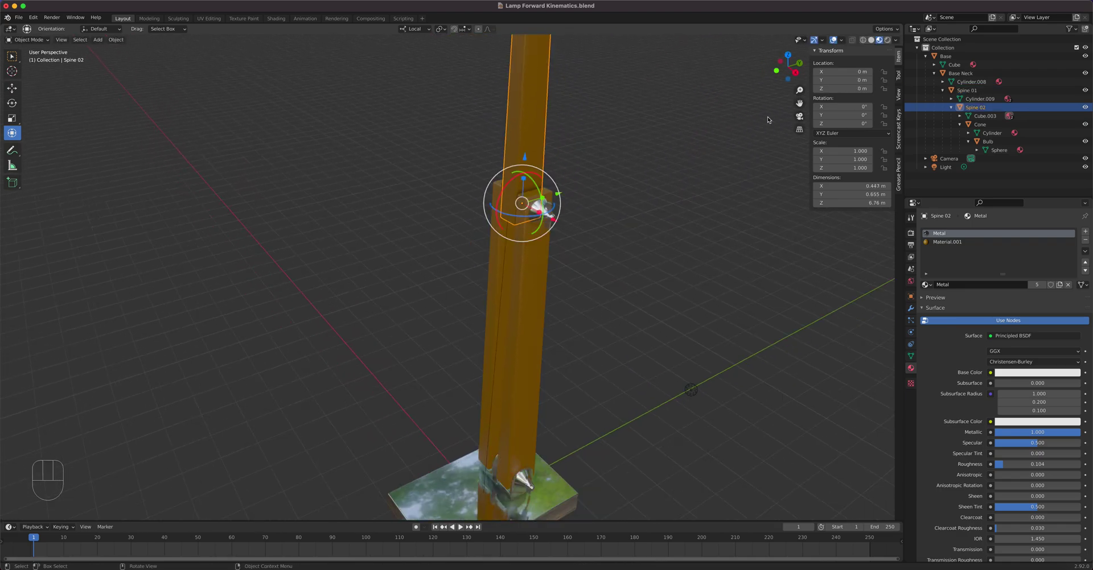
left_click_drag(884, 72, 884, 80)
left_click(884, 89)
left_click_drag(516, 188, 502, 200)
key("Escape")
Step: Check the lampshade joint and the transform locks of the Base, Base Neck and Spine 02 by selecting each part
middle_click_drag(563, 112, 544, 266, "shift")
scroll(569, 265, "up", 3)
scroll(551, 222, "up", 4)
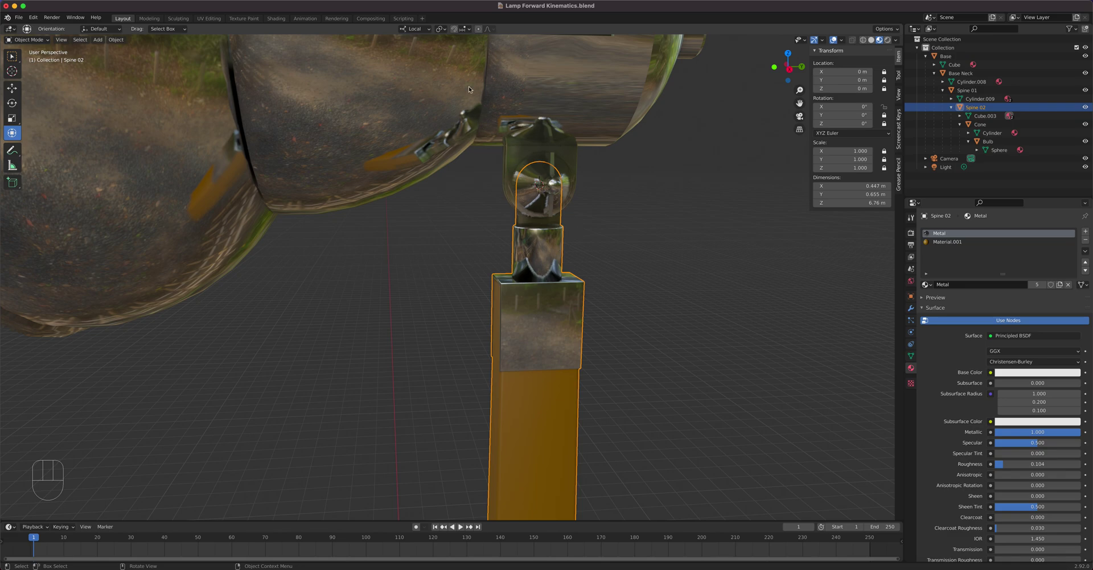
scroll(483, 145, "down", 10)
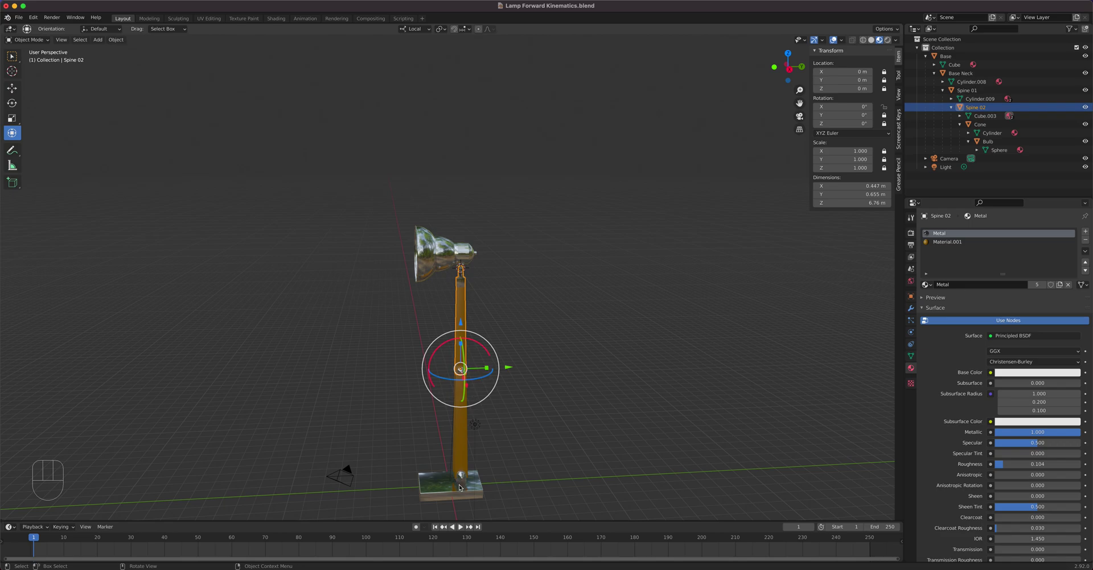
left_click(459, 487)
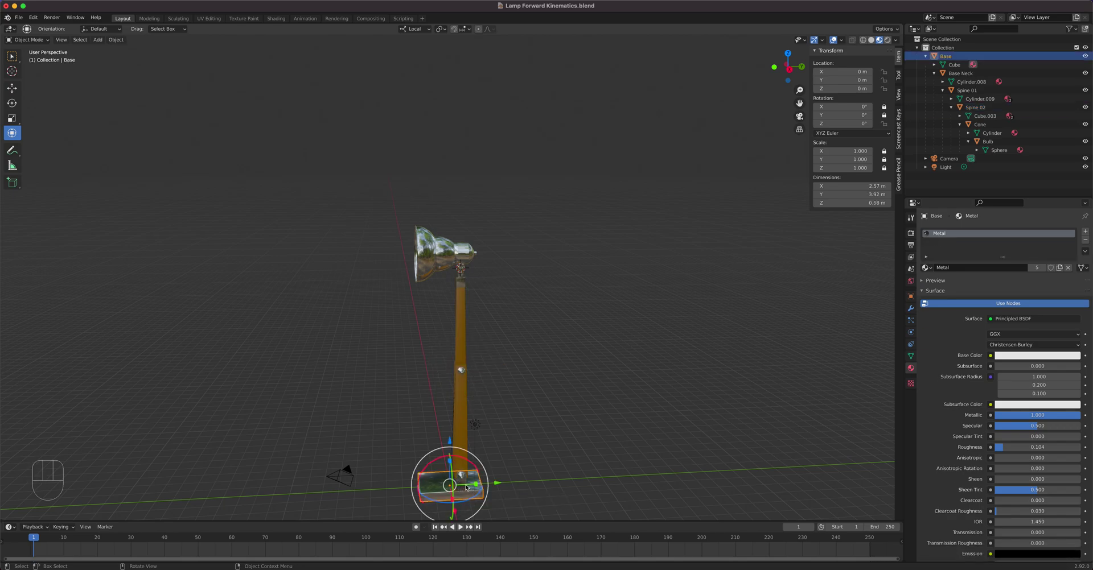
mouse_move(484, 495)
left_mouse_down()
mouse_move(506, 495)
mouse_move(490, 475)
mouse_move(475, 477)
mouse_move(482, 491)
left_mouse_up()
key("Escape")
scroll(491, 260, "up", 5)
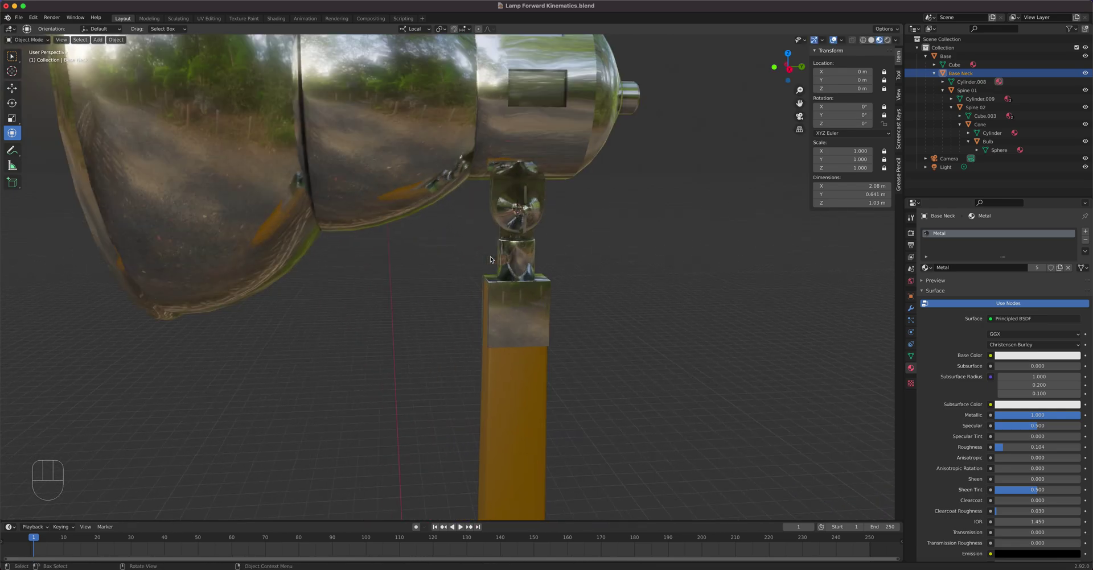
left_click_drag(556, 266, 540, 243)
left_click(530, 210)
scroll(539, 243, "down", 3)
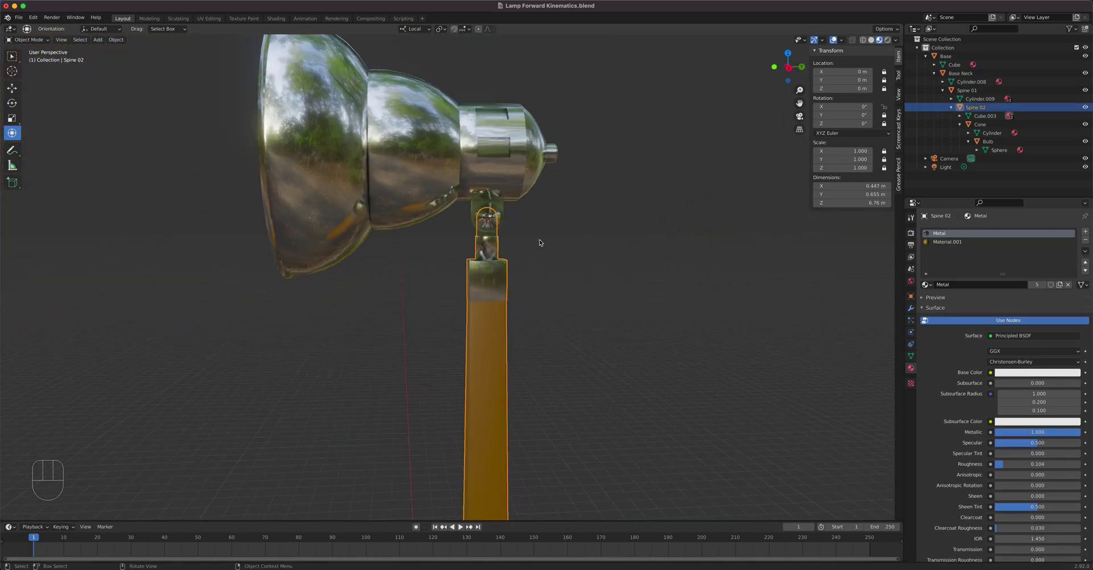
Step: Select the Cone lampshade and lock its location, scale, and Y and Z rotation, leaving X rotation free
left_click(518, 174)
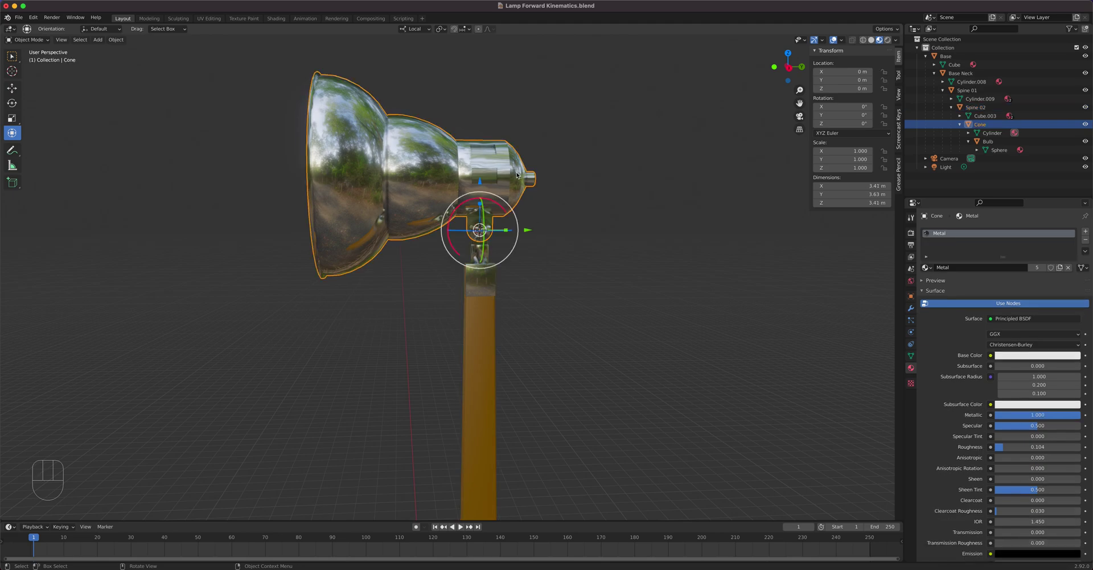
left_click(884, 151)
left_click_drag(884, 160, 884, 168)
left_click_drag(884, 115, 884, 72)
Step: Select the Bulb and lock its location, rotation and scale on all three axes
mouse_move(510, 181)
middle_mouse_down()
mouse_move(544, 183)
mouse_move(500, 186)
middle_mouse_up()
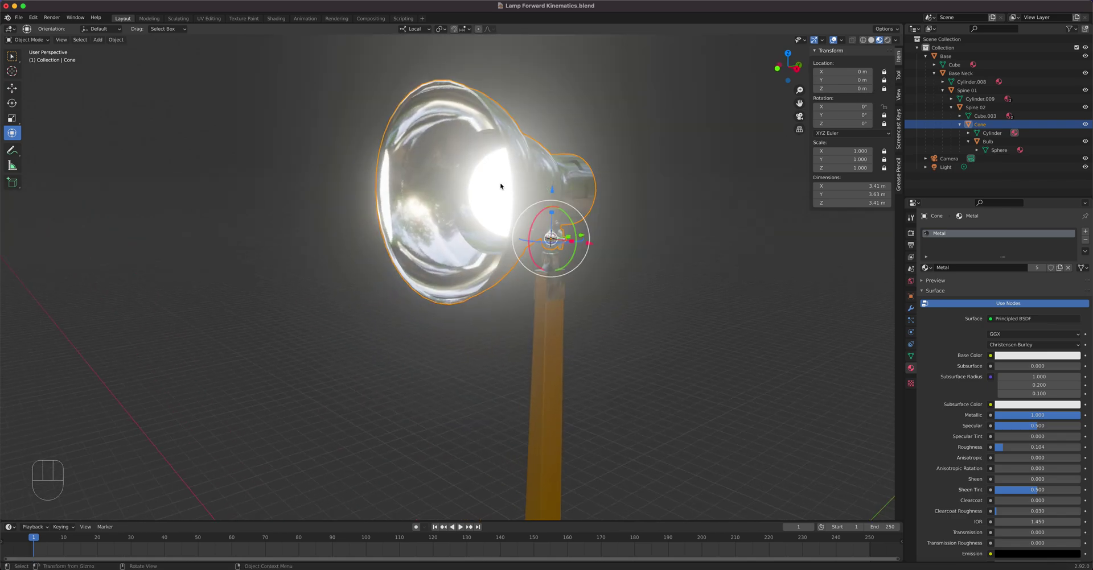
left_click(501, 186)
left_click_drag(884, 72, 884, 171)
mouse_move(677, 167)
middle_mouse_down()
mouse_move(654, 171)
mouse_move(679, 167)
middle_mouse_up()
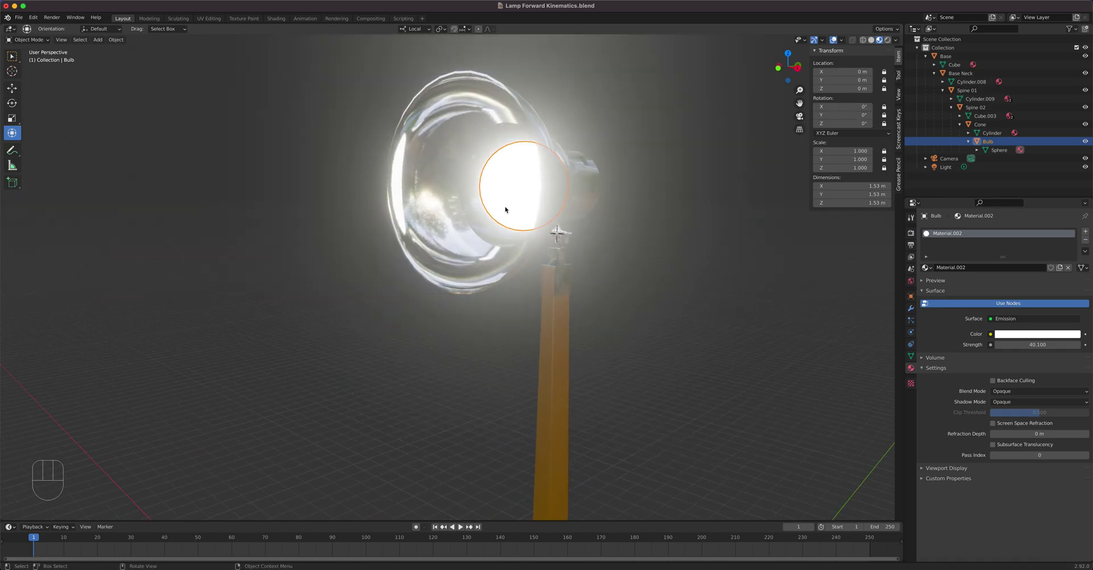
Step: Try rotating the Cone lampshade about its local X axis and cancel the rotation
left_click(589, 209)
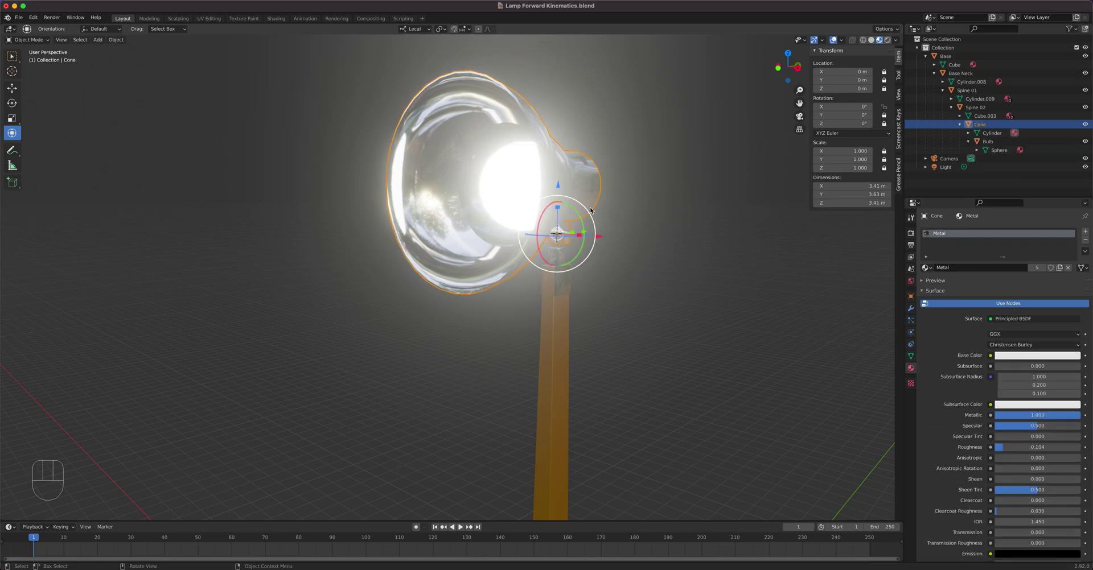
left_click_drag(556, 205, 564, 181)
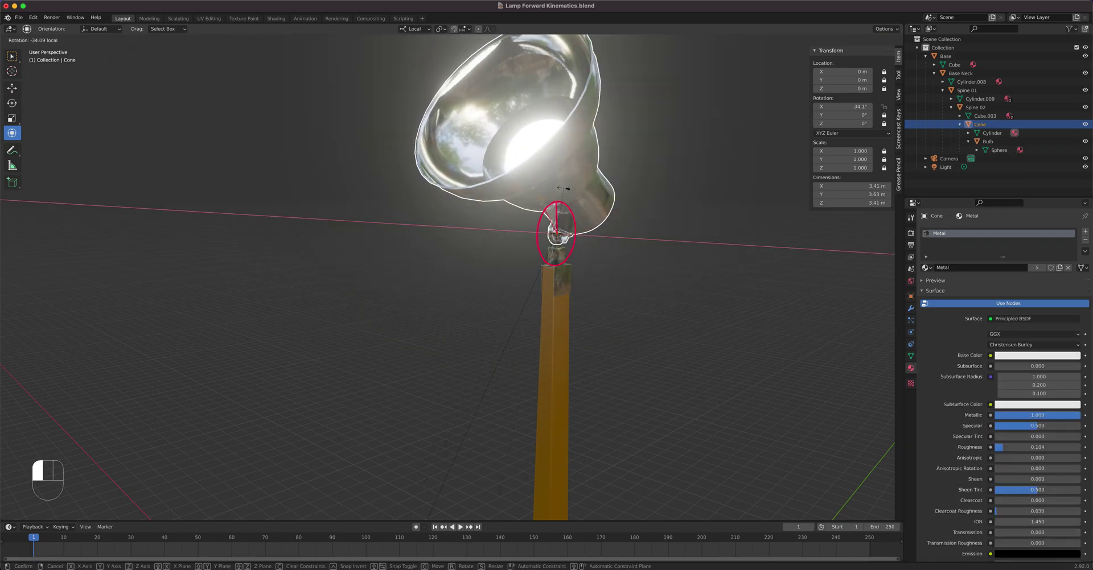
right_click(564, 181)
Step: Select the Base and activate the Move tool
scroll(573, 305, "down", 5)
middle_click_drag(572, 302, 580, 224, "shift")
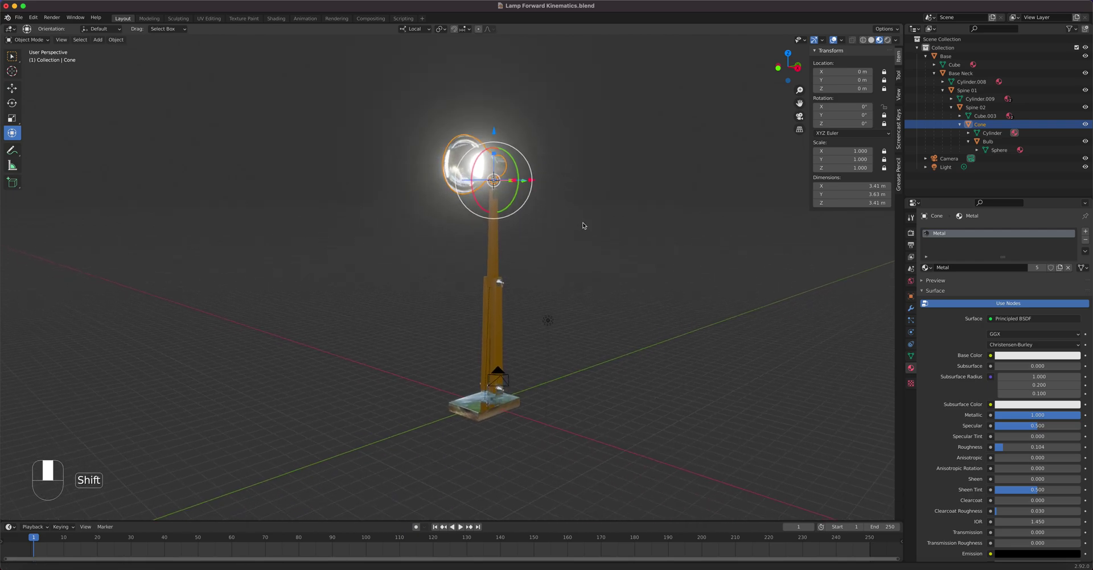
scroll(569, 220, "up", 2)
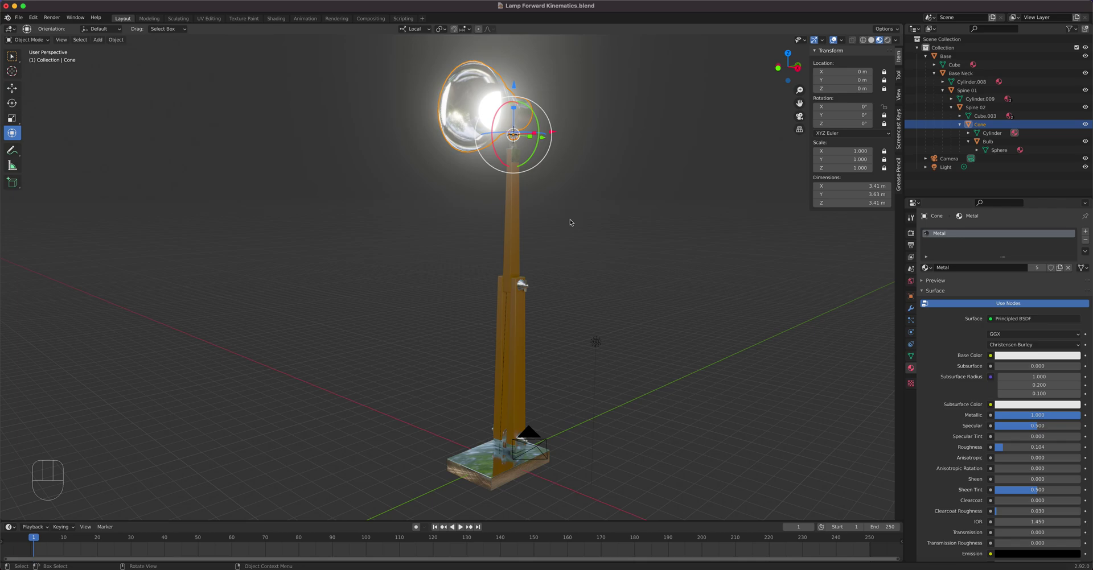
left_click(499, 477)
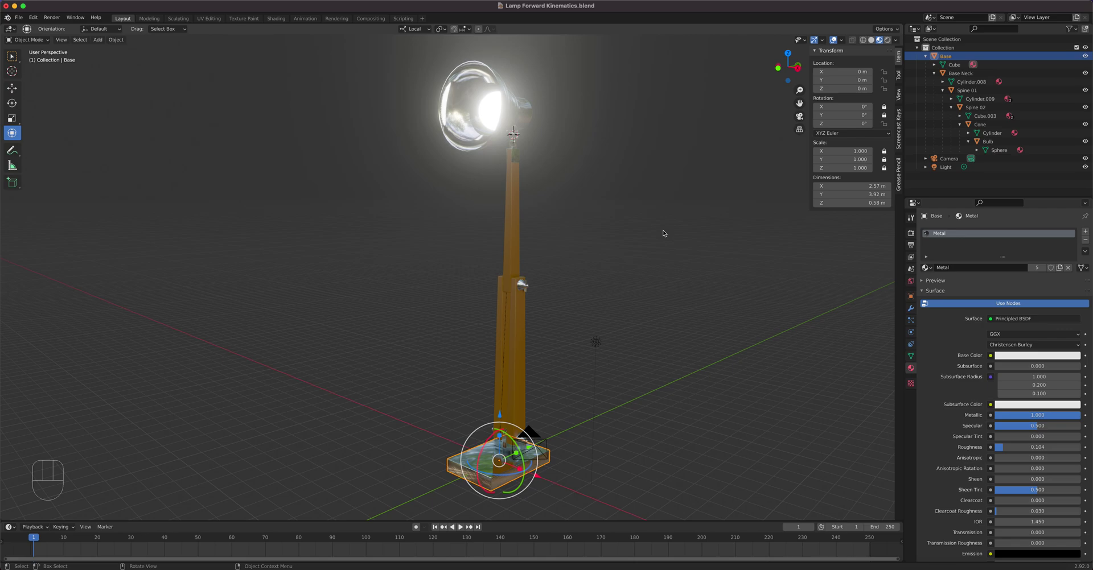
left_click(11, 88)
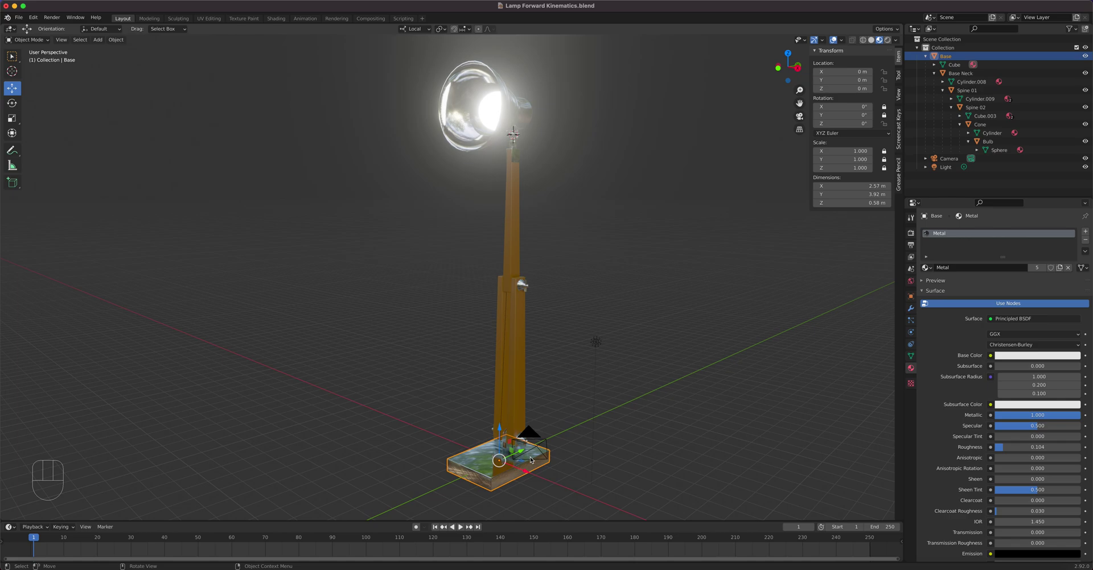
left_click(494, 478)
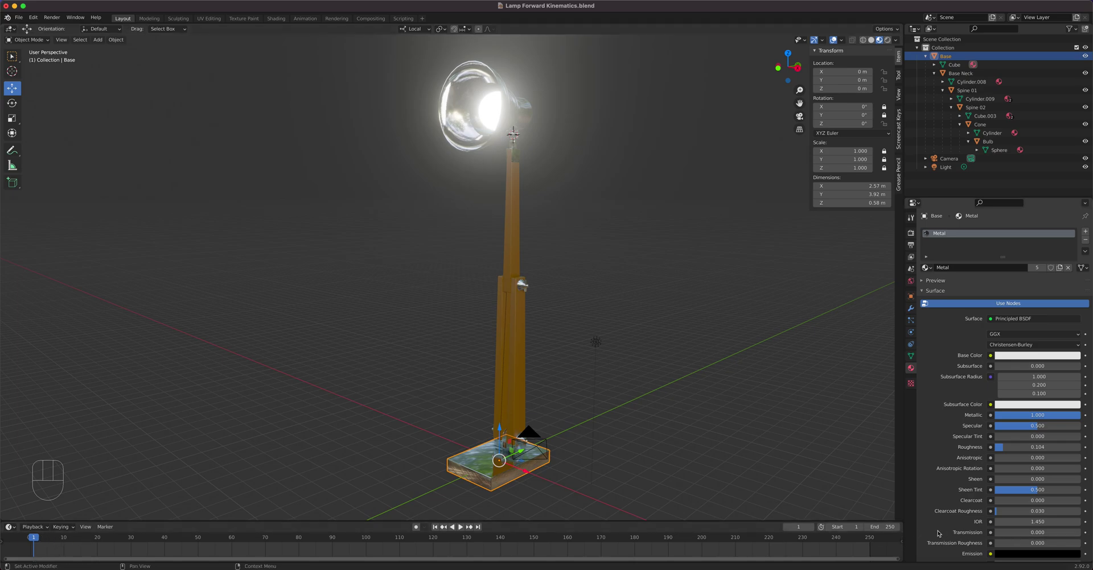
Step: Set the animation's end frame to 100
left_click(887, 530)
type("100")
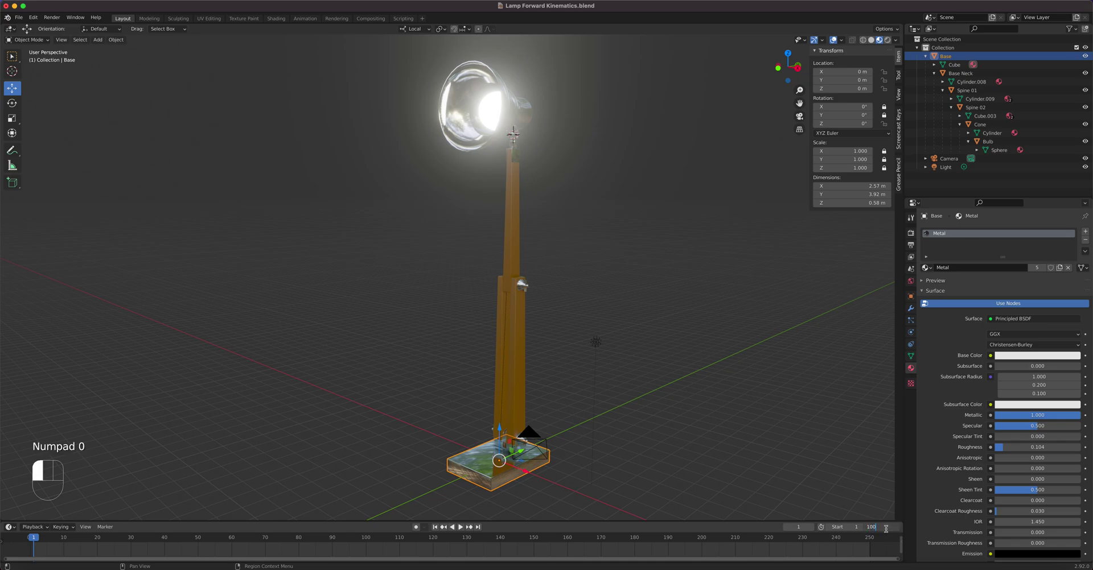
key("Return")
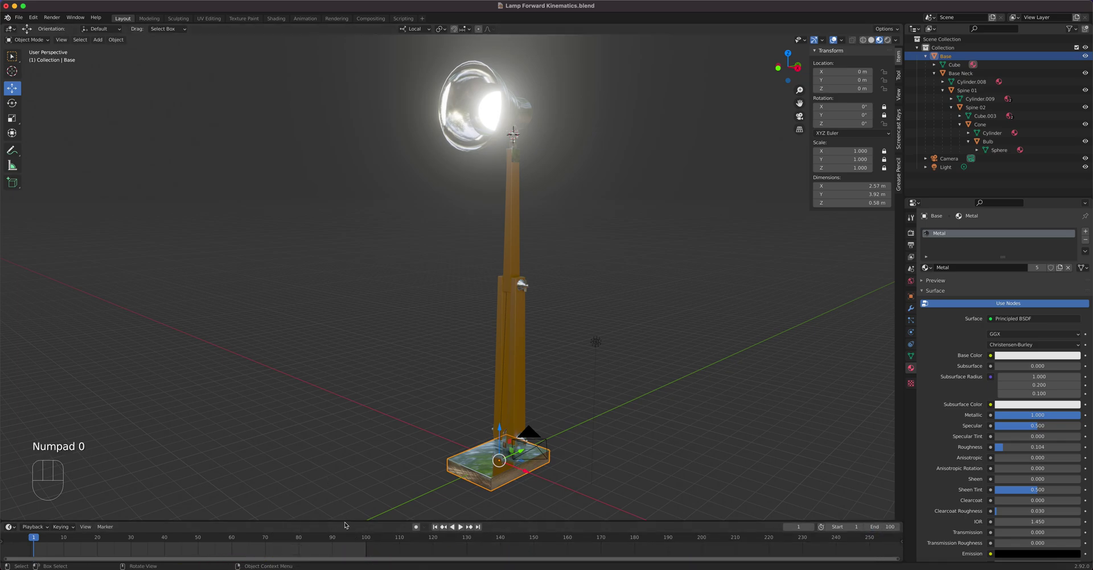
Step: Insert a Location keyframe for the Base at frame 1
key("shift")
scroll(334, 547, "left", 8)
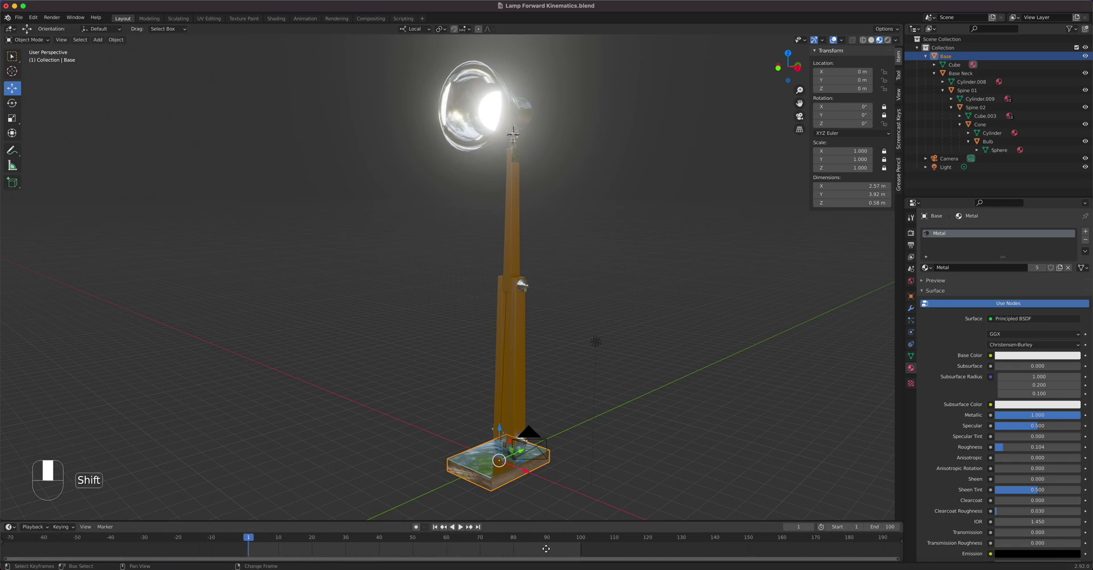
scroll(525, 551, "up", 6)
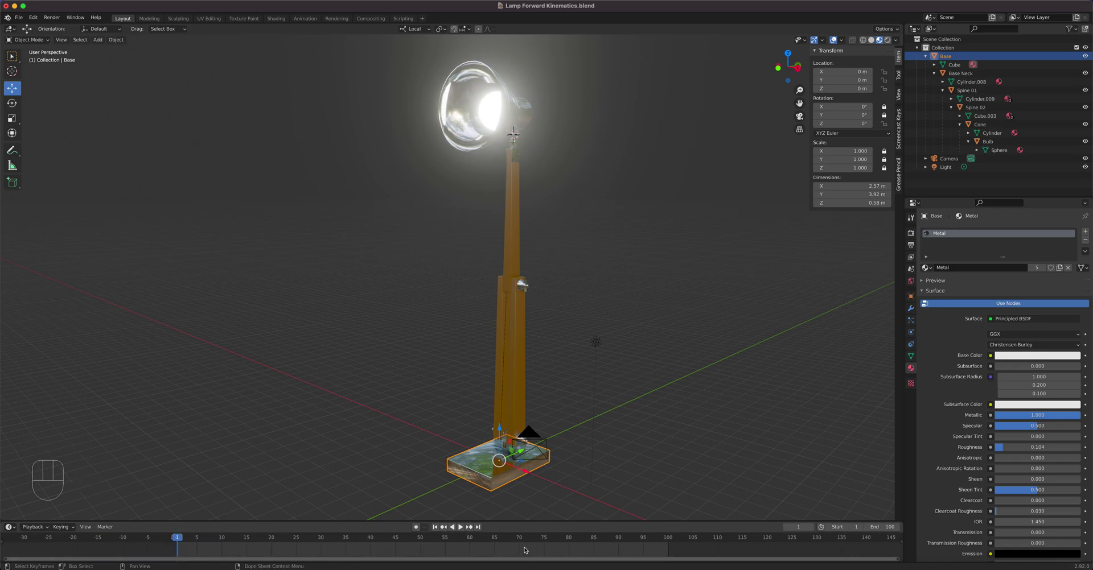
middle_click_drag(515, 548, 557, 548)
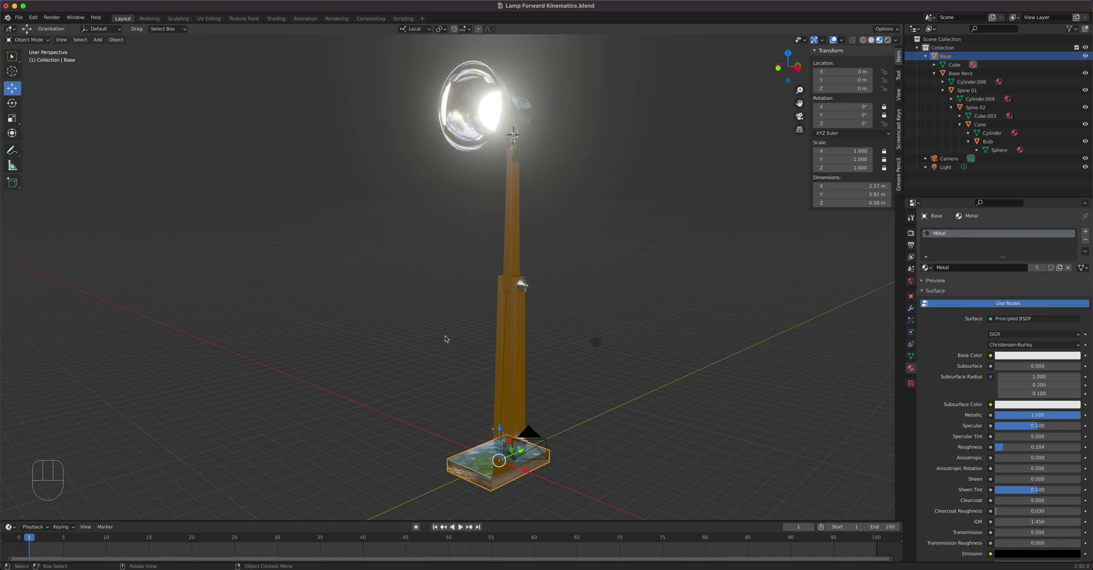
key("i")
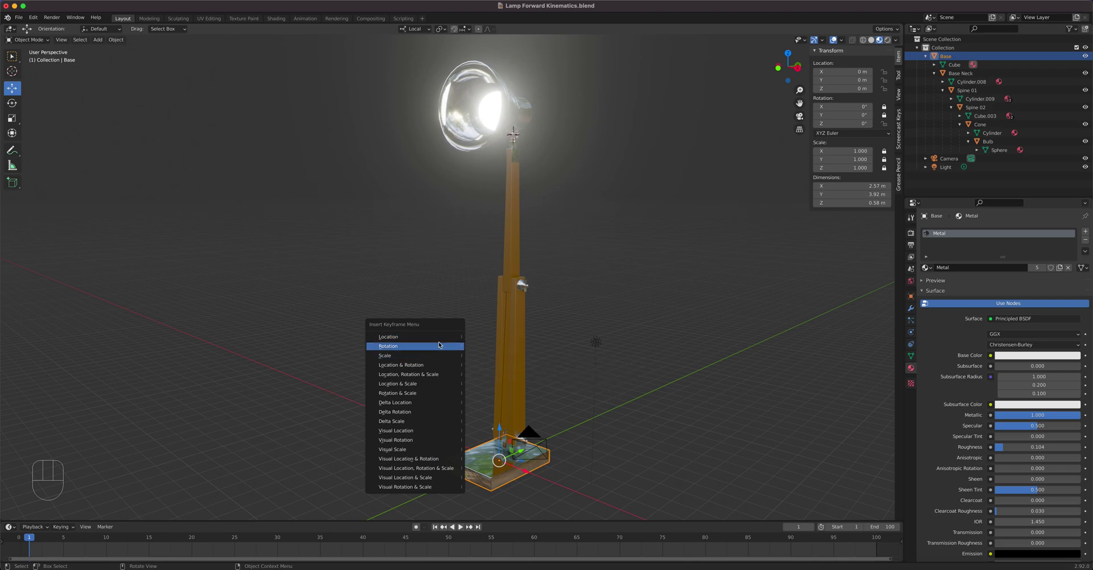
left_click(439, 338)
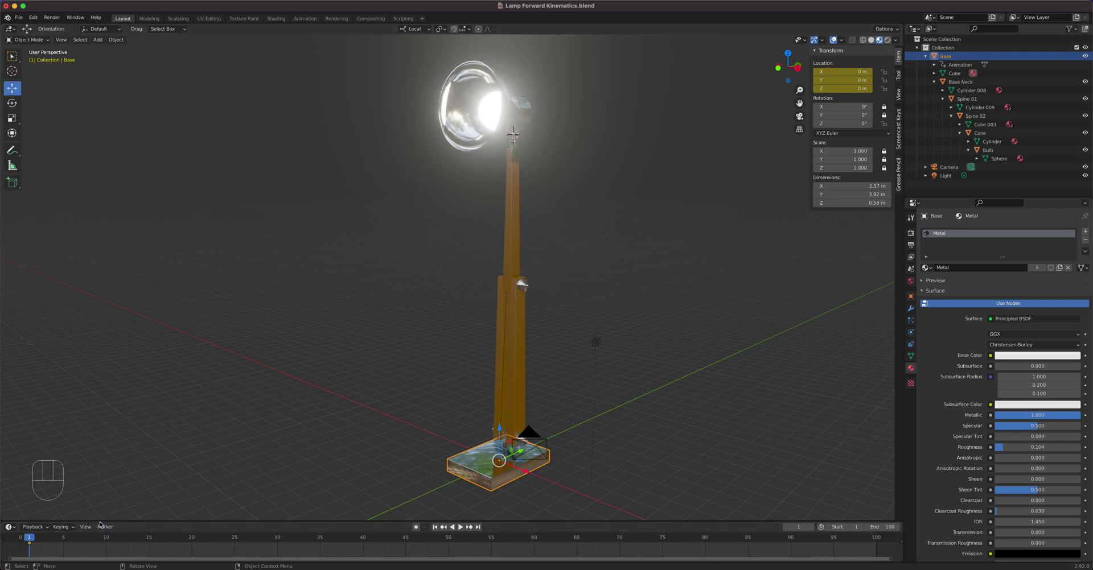
Step: Inspect the Base's keyed location channels in the Animation workspace's Dope Sheet, and undo the Location keyframe back in the Layout workspace
left_click(303, 18)
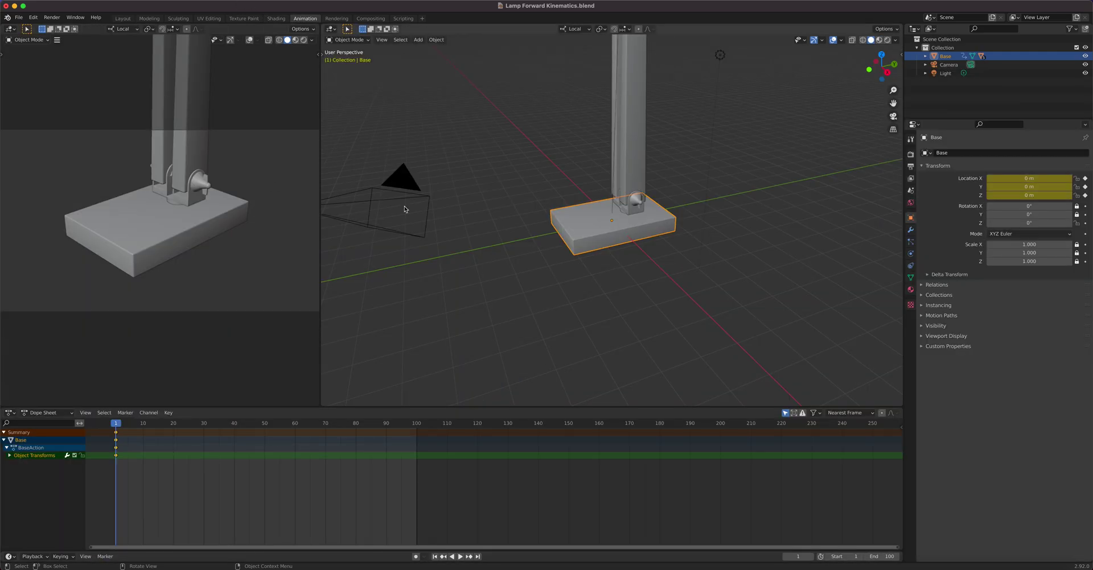
left_click(9, 455)
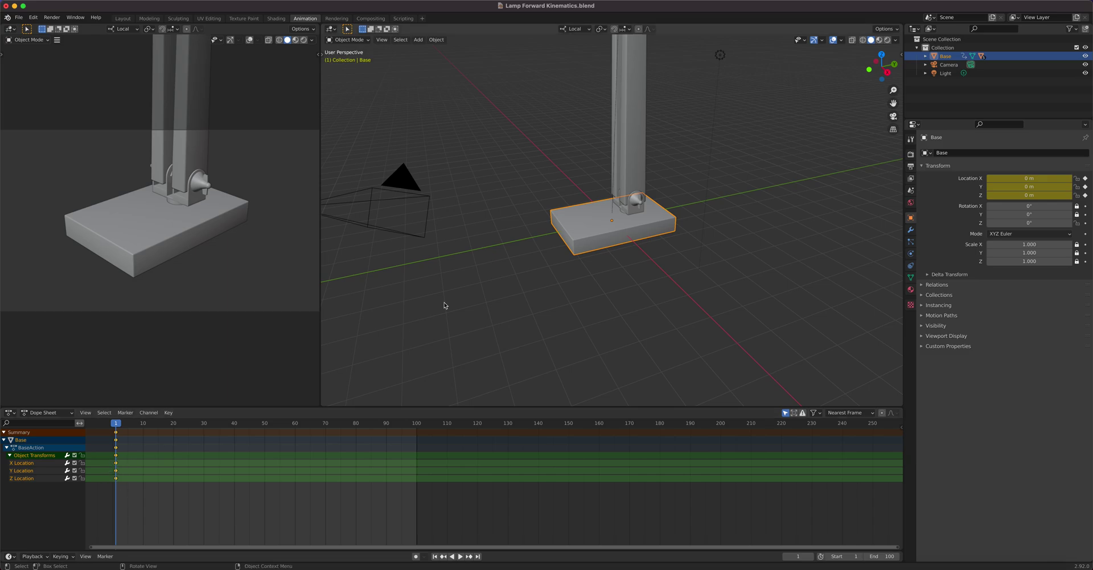
key("ctrl+z")
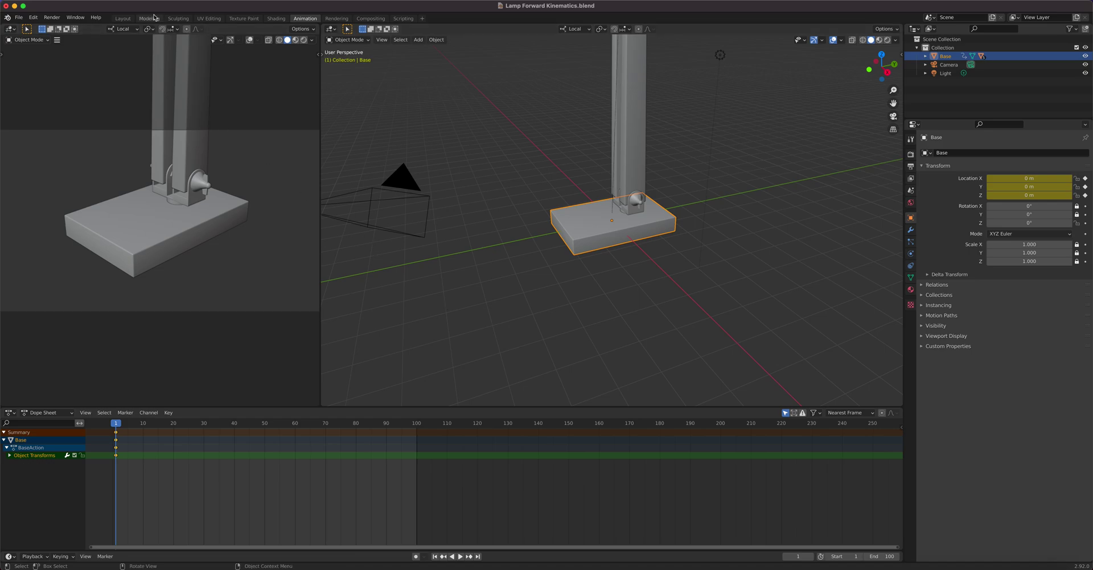
left_click(121, 18)
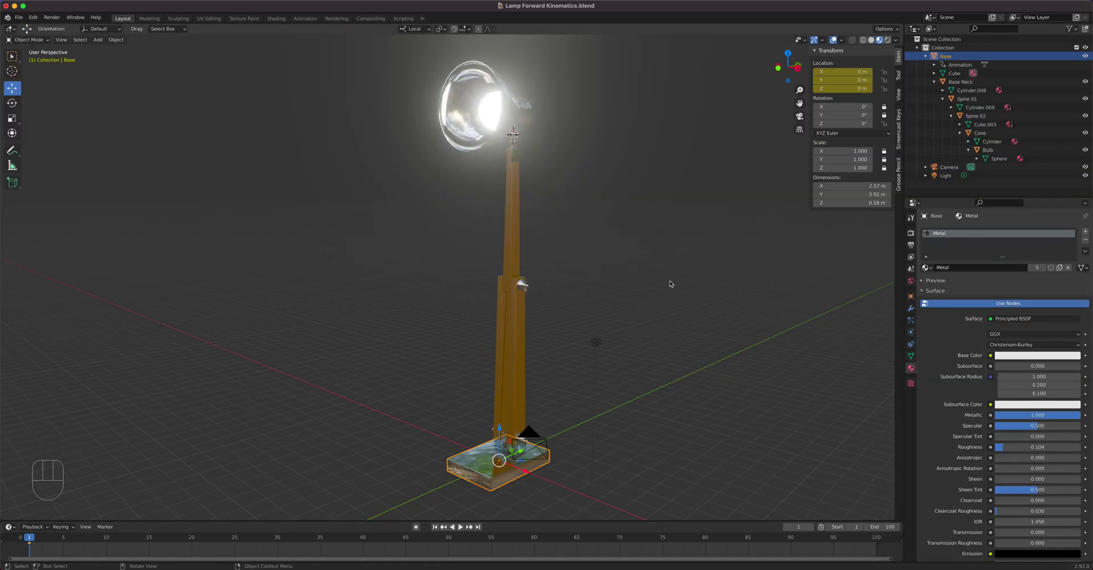
key("super+z")
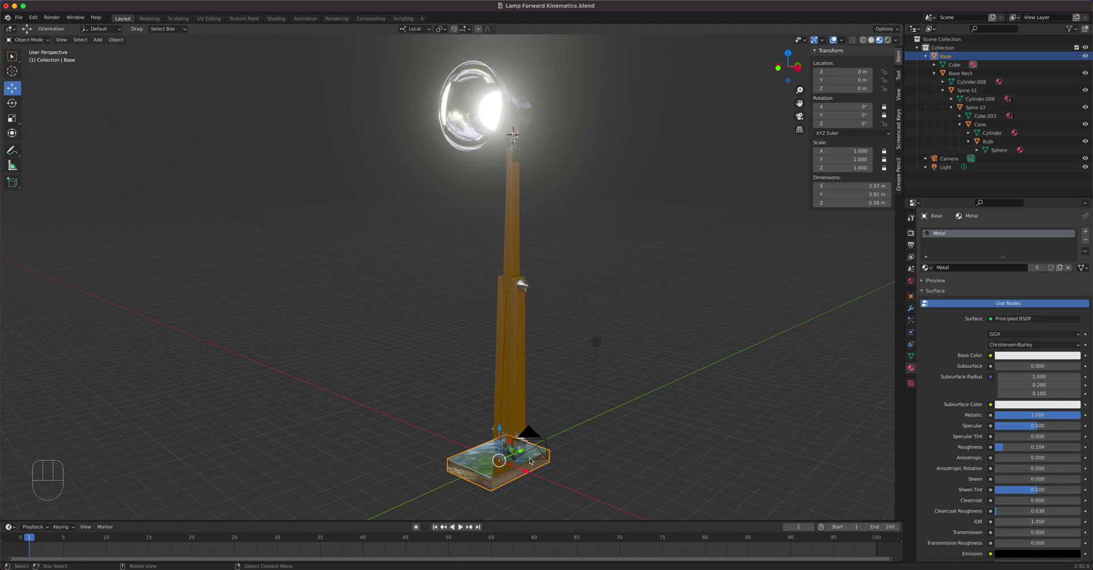
Step: Insert a single keyframe on only the Base's Y location at frame 1
scroll(573, 449, "down", 2)
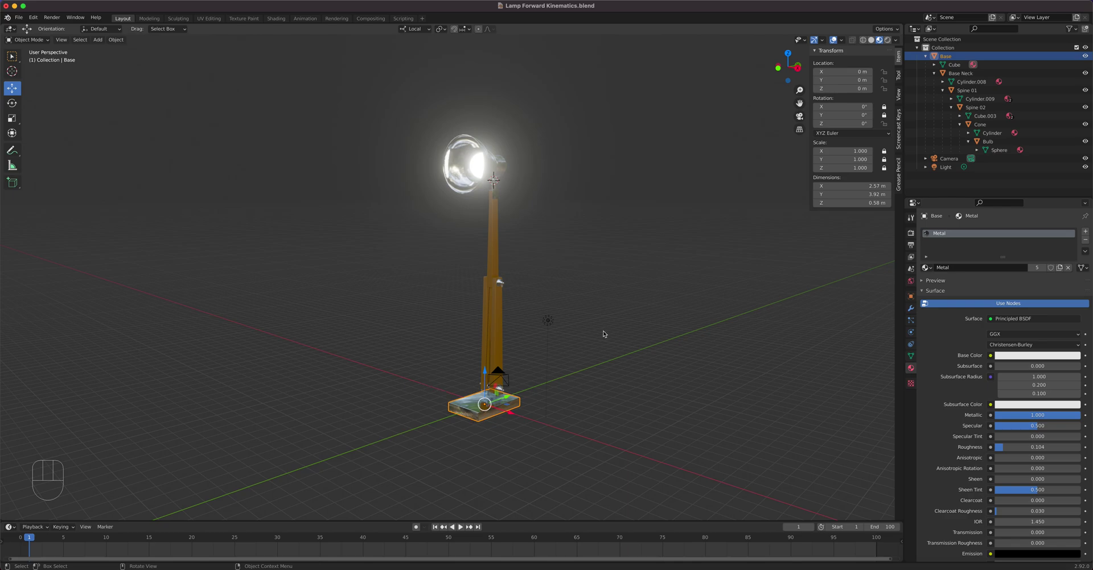
right_click(832, 80)
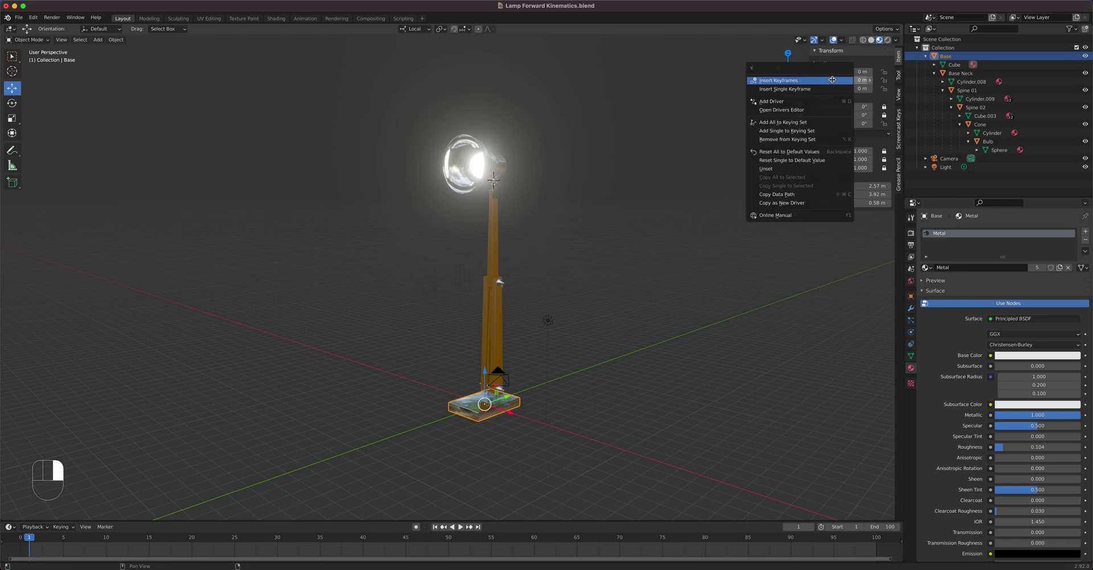
left_click(782, 89)
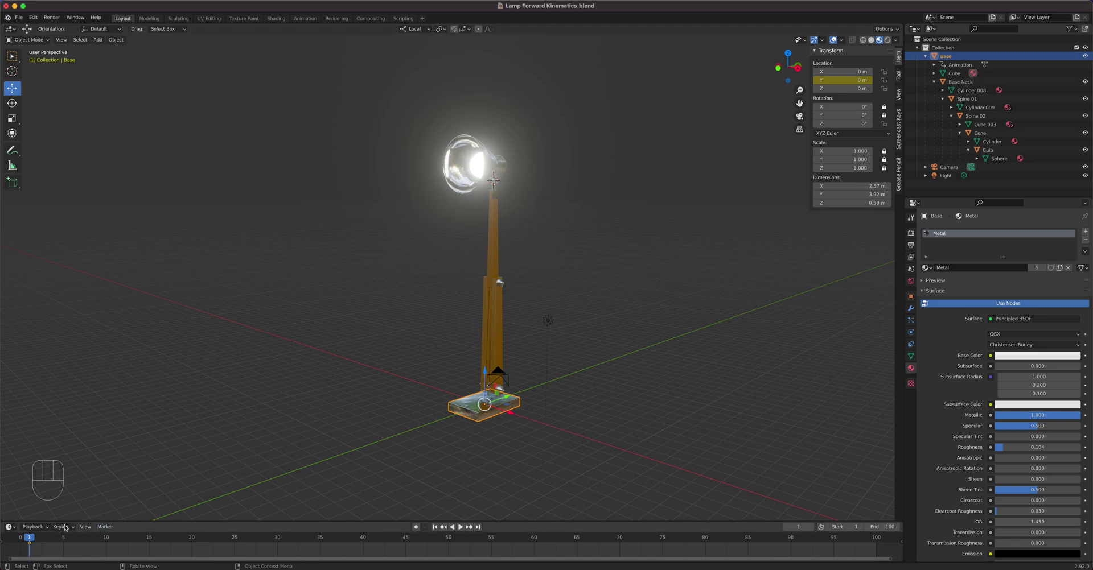
Step: At frame 30, set the Base's Y location to -12 m and insert a single keyframe on that axis
left_click_drag(29, 542, 277, 556)
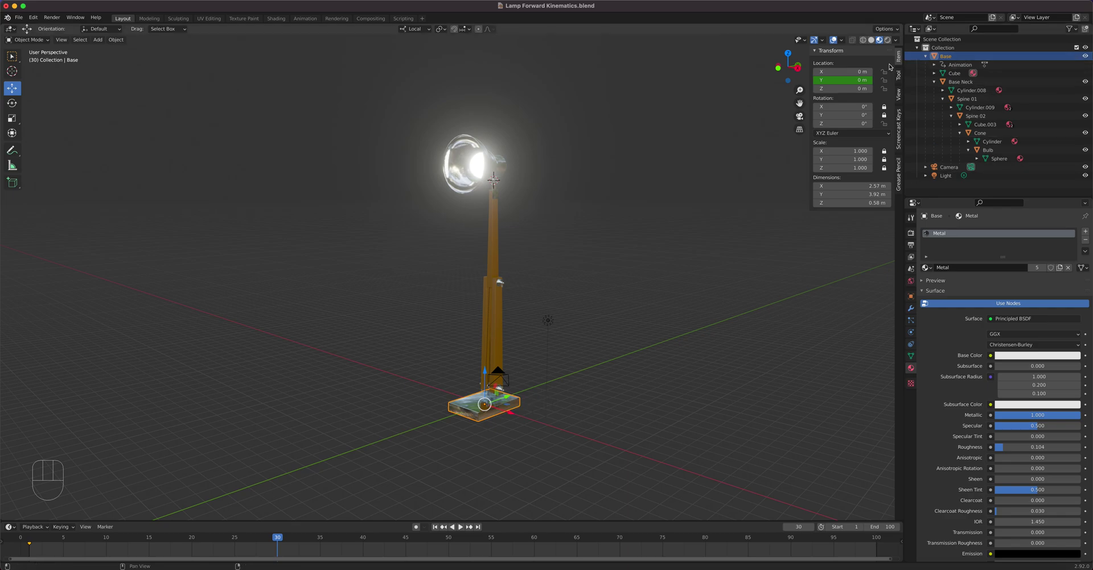
mouse_move(460, 558)
left_click_drag(506, 399, 330, 448)
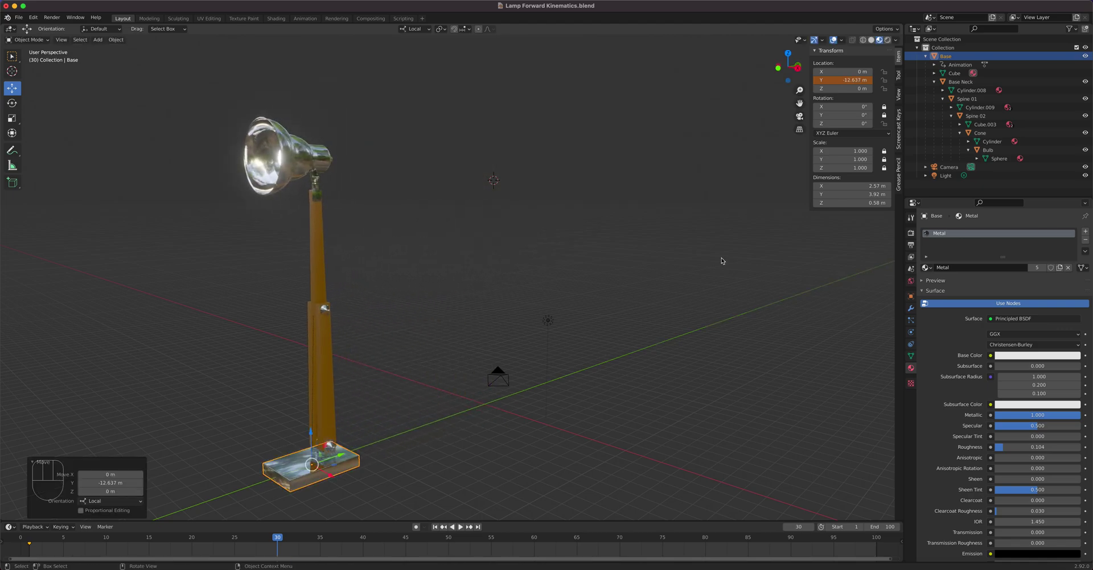
left_click(831, 80)
type("12")
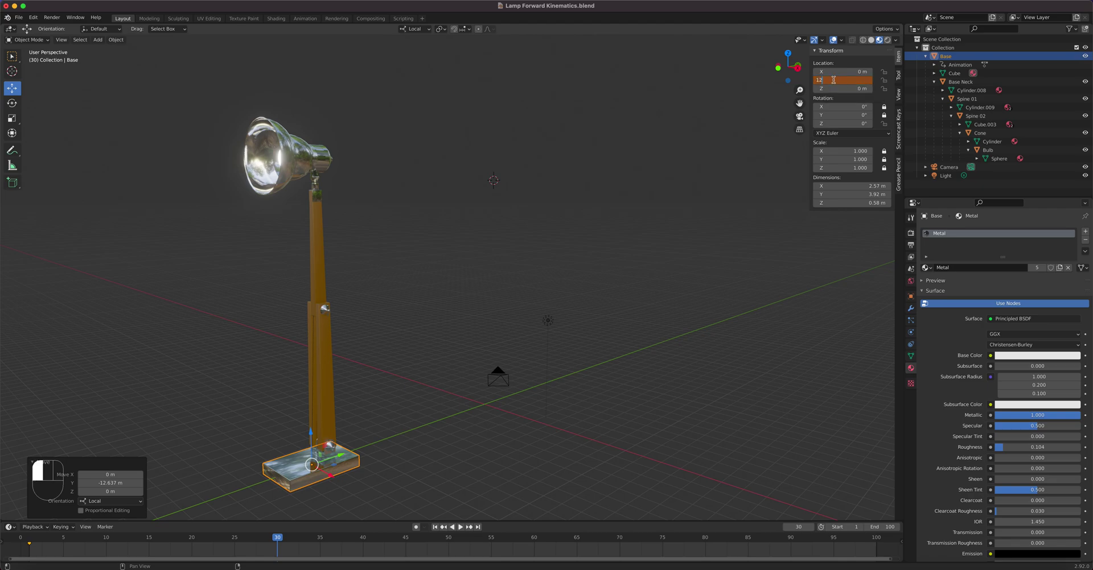
key("BackSpace")
key("BackSpace")
key("Return")
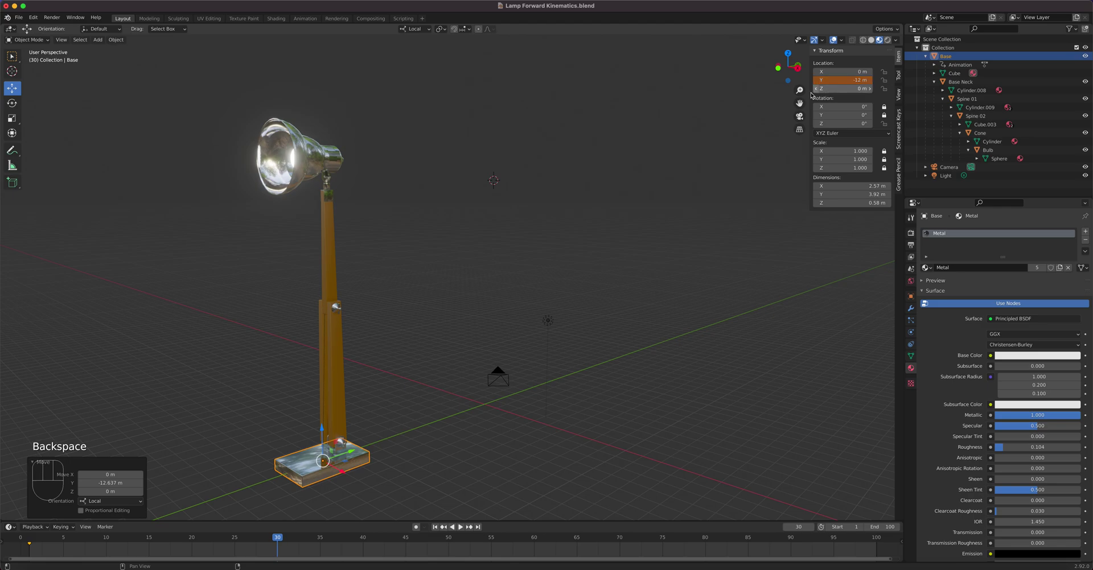
right_click(839, 79)
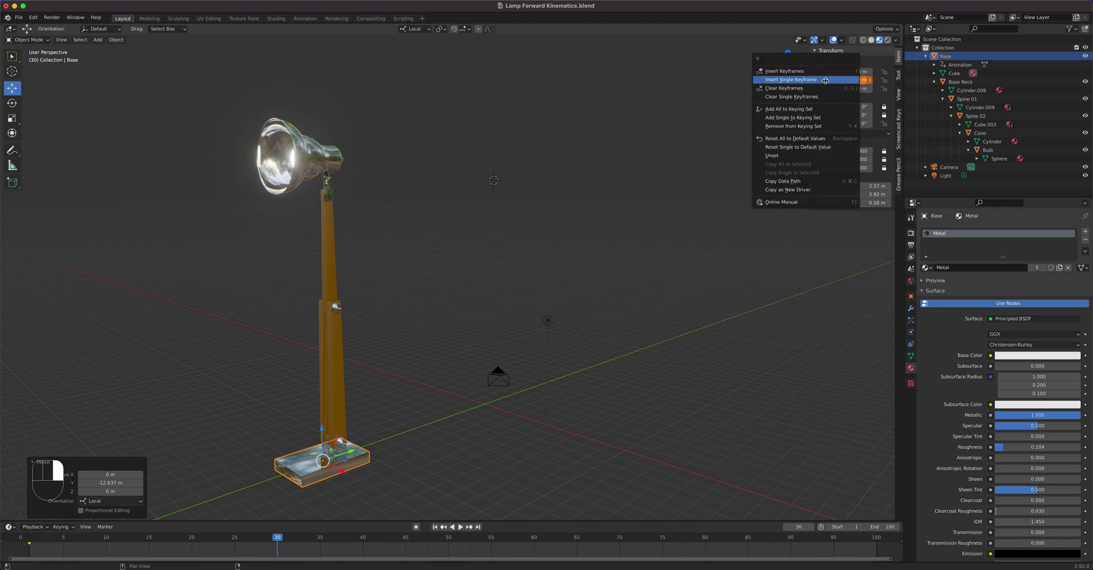
left_click(829, 81)
Step: Play back and scrub the Base's movement between frames 1 and 30
left_click_drag(284, 547, 29, 548)
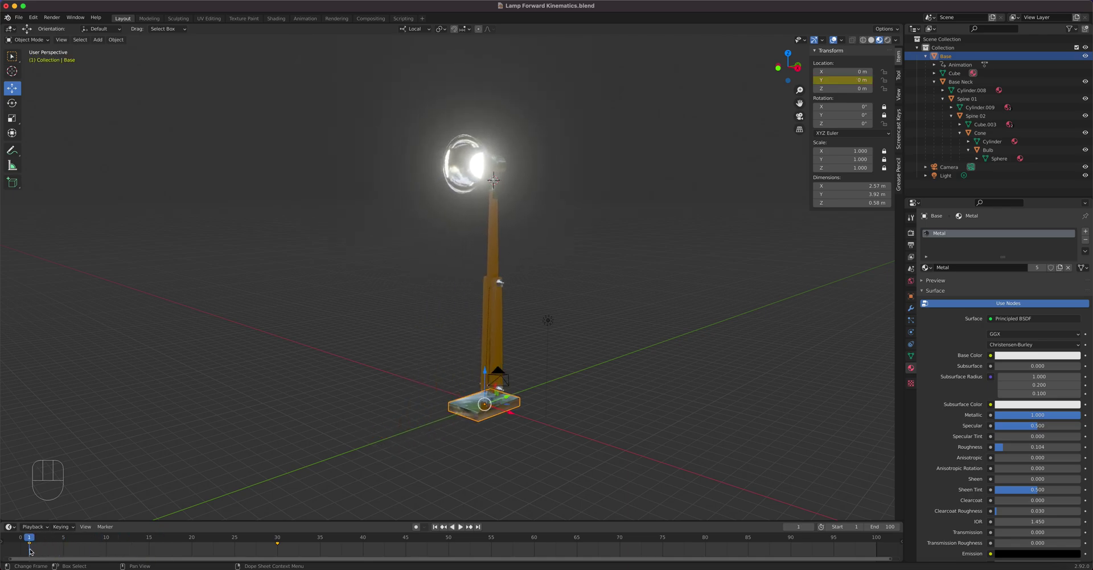
key("space")
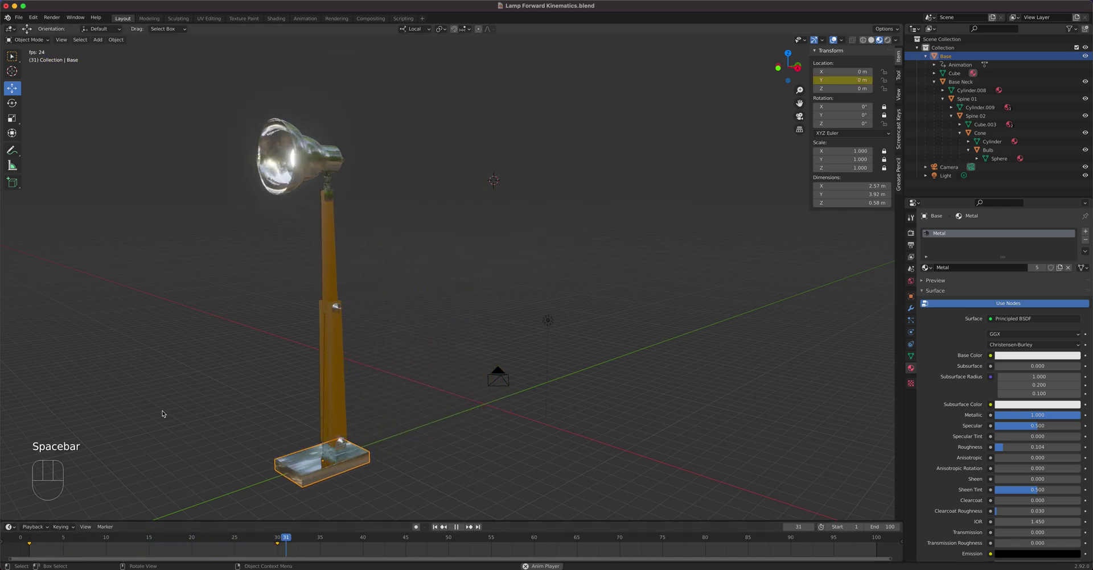
key("space")
left_click(435, 527)
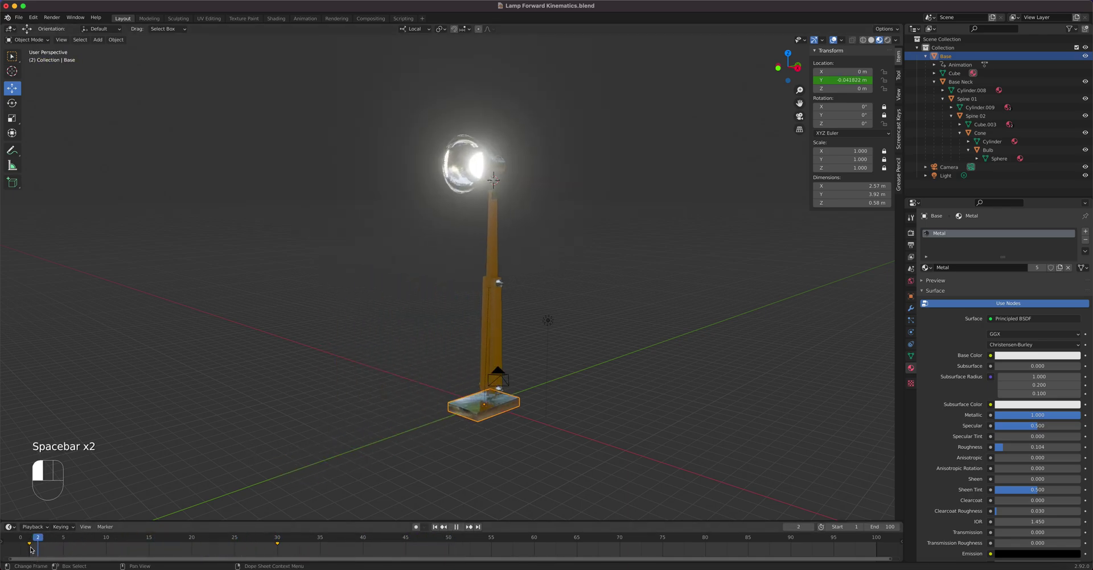
key("space")
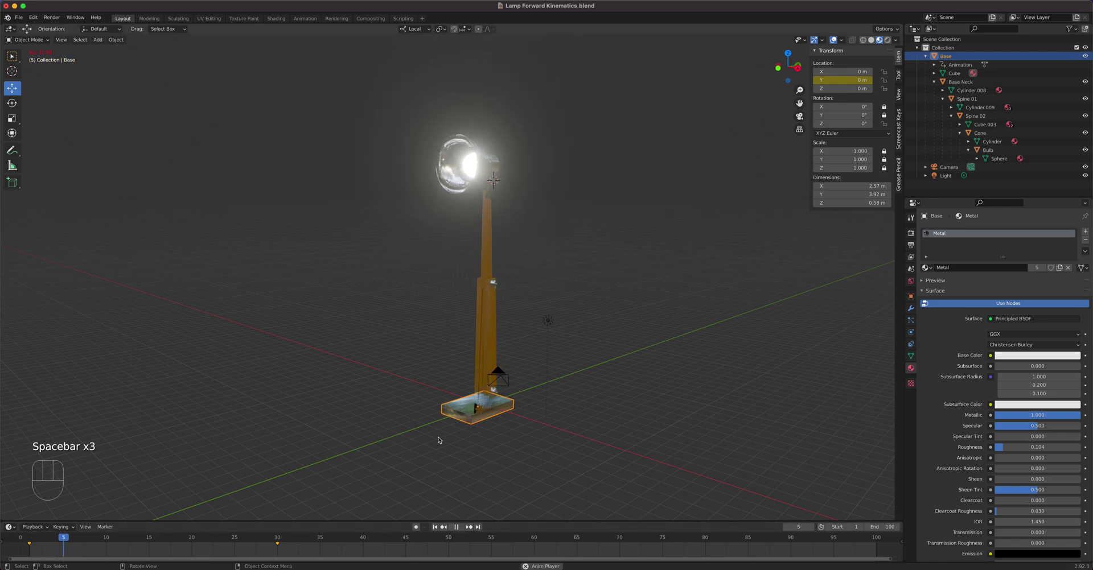
key("space")
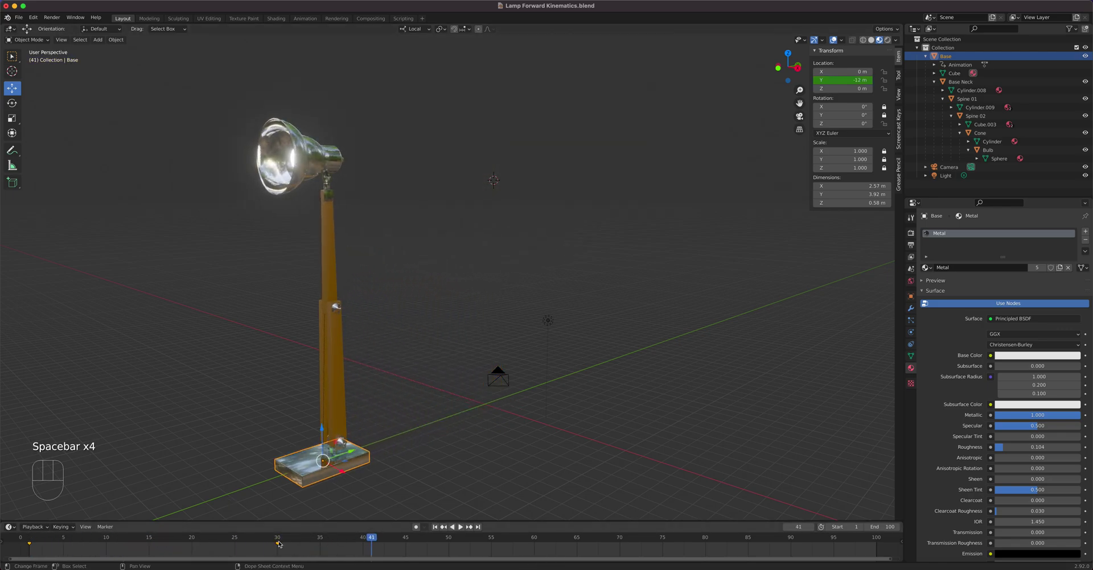
left_click(80, 544)
left_click_drag(103, 549, 278, 559)
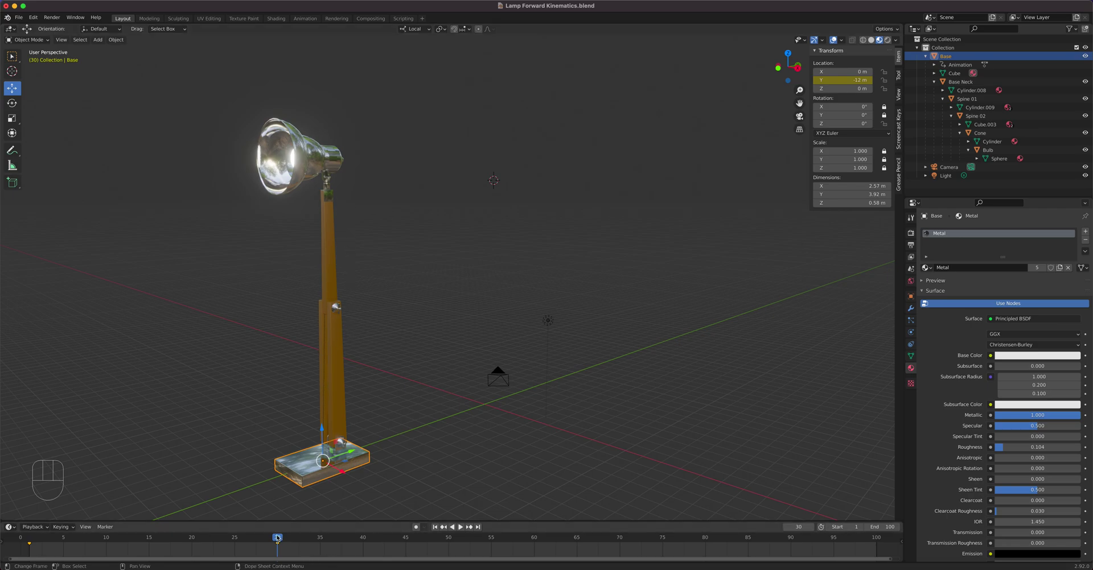
left_click_drag(277, 539, 31, 544)
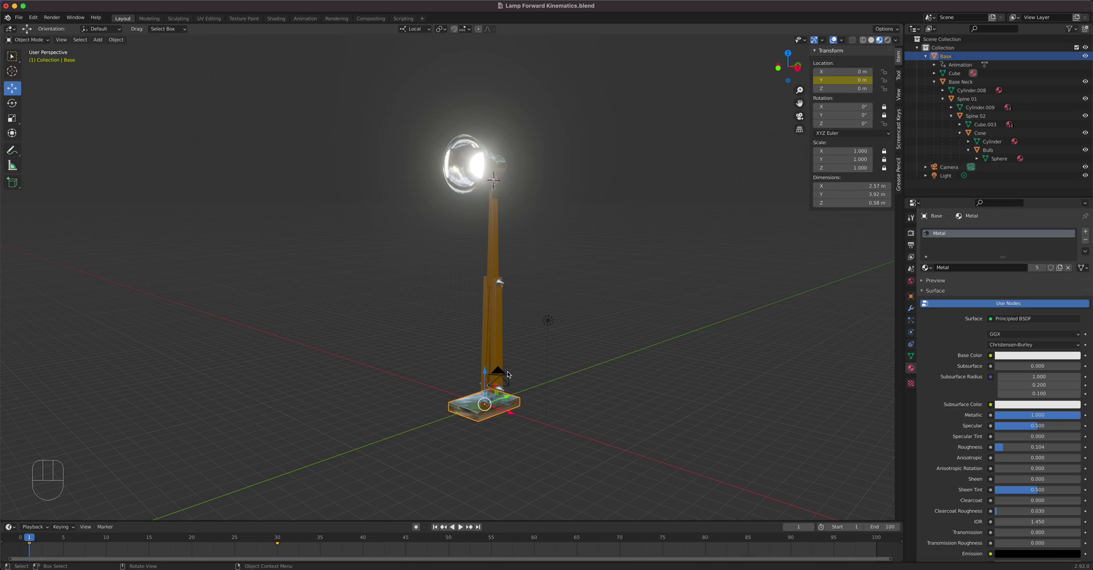
Step: Try bending the lamp at frame 30 by rotating Spine 01, Spine 02 by about 66° and the Cone by about -45° on local X
left_click_drag(263, 539, 277, 540)
left_click(339, 390)
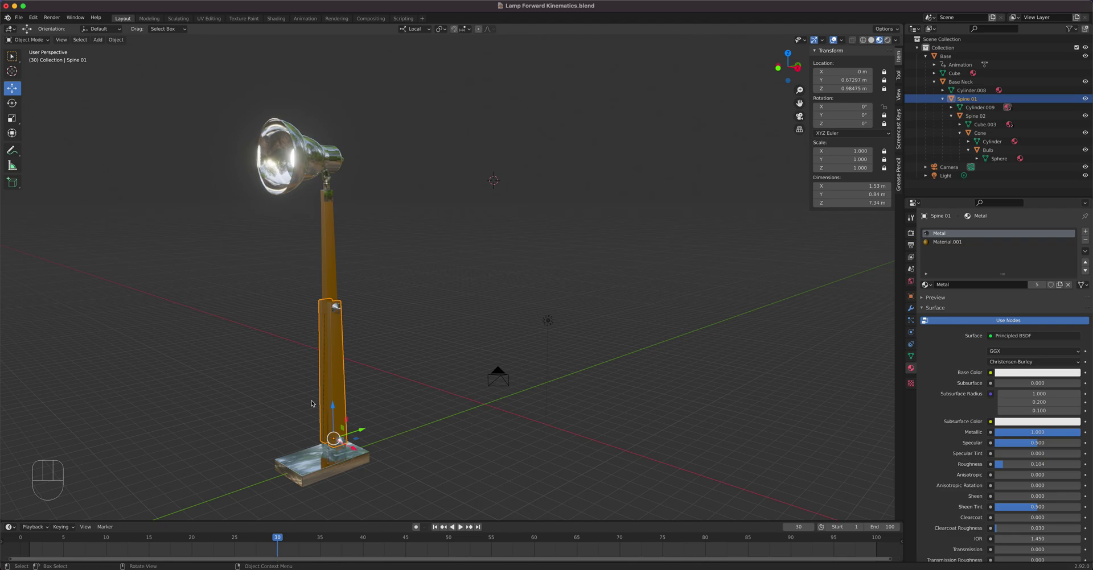
left_click(12, 132)
left_click_drag(321, 418, 348, 413)
left_click(370, 316)
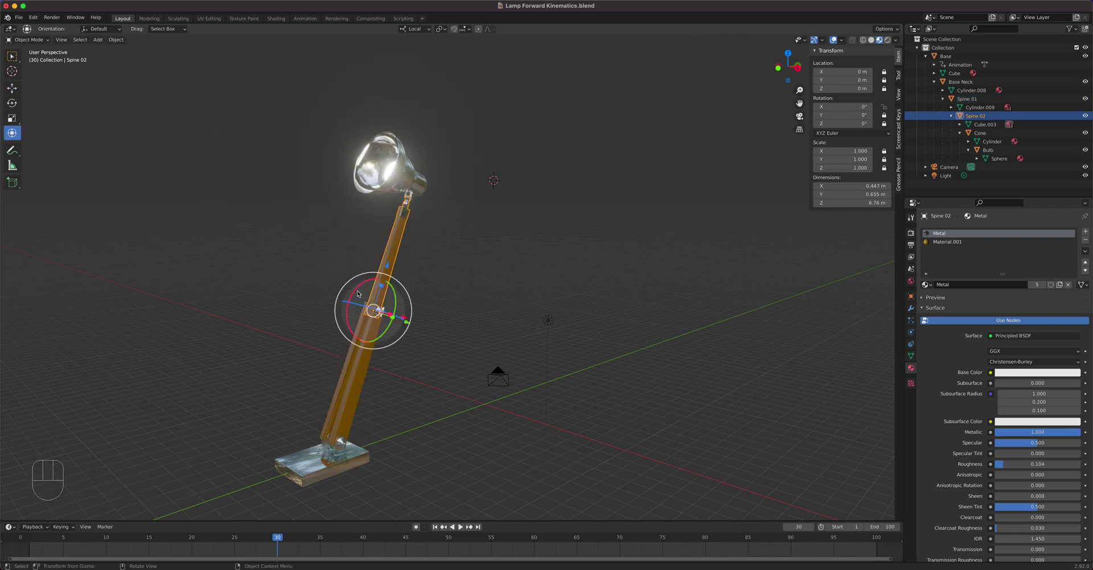
left_click_drag(357, 292, 337, 319)
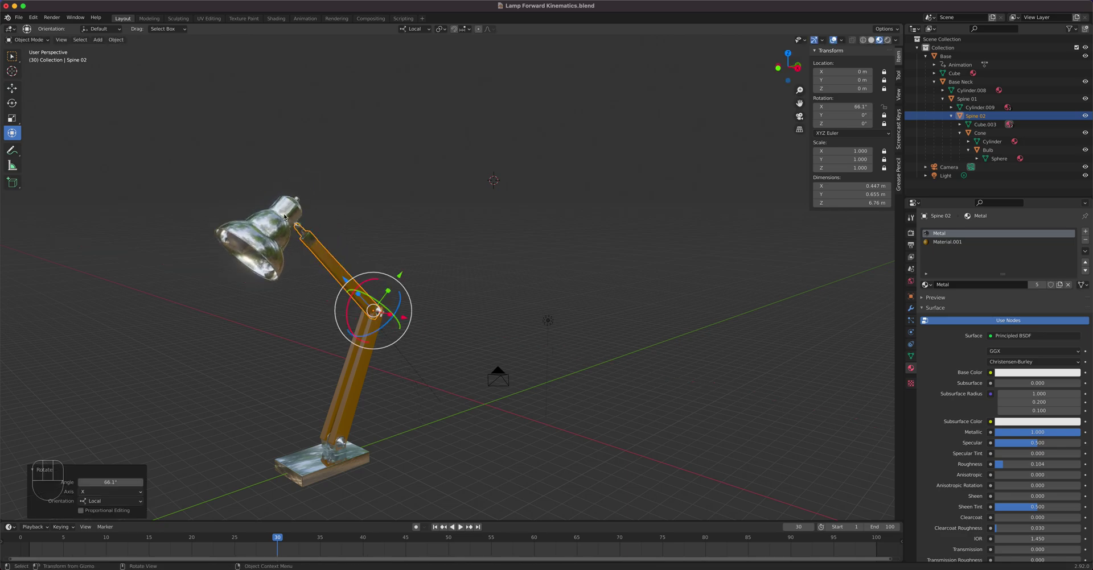
left_click(292, 216)
left_click_drag(292, 216, 414, 367)
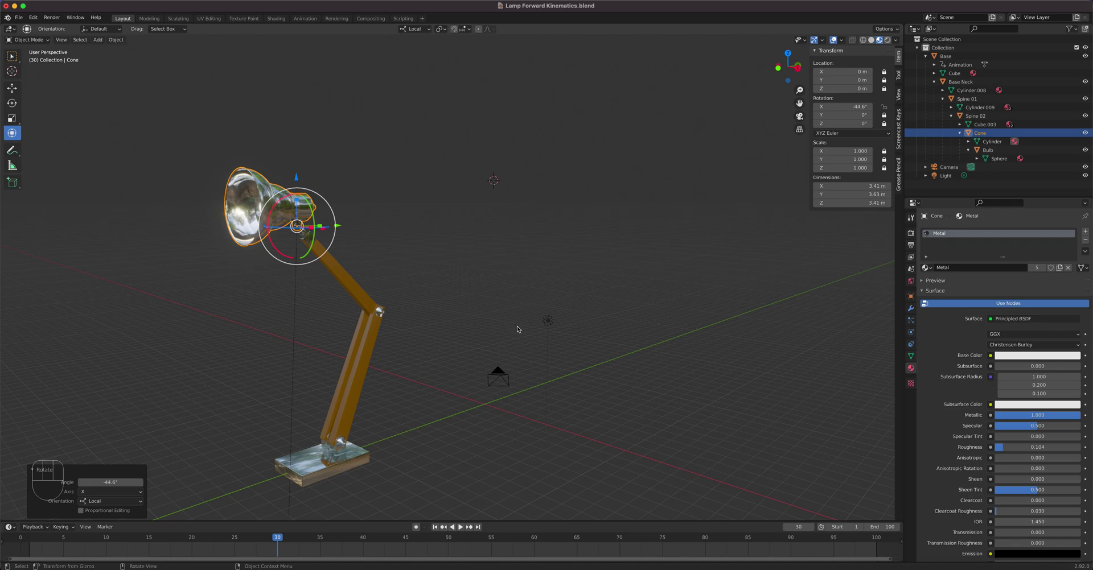
Step: Undo the trial rotations of the Cone, Spine 02 and Spine 01 back to the upright lamp with the Base selected
key("super+z")
key("super+z")
key("super+z")
key("super+z")
key("super+z")
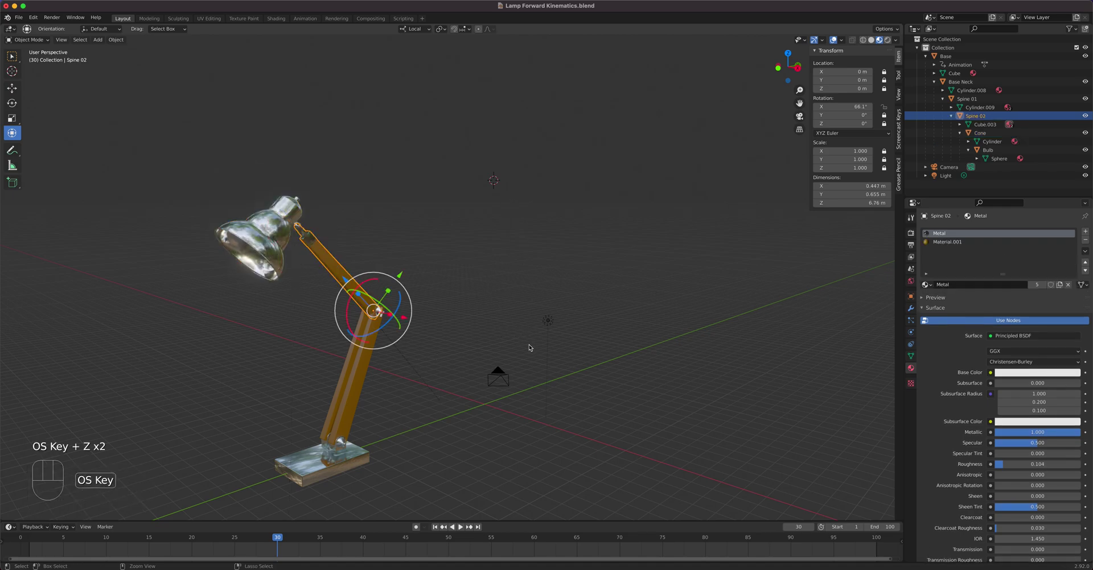
key("super+z")
key("super+z")
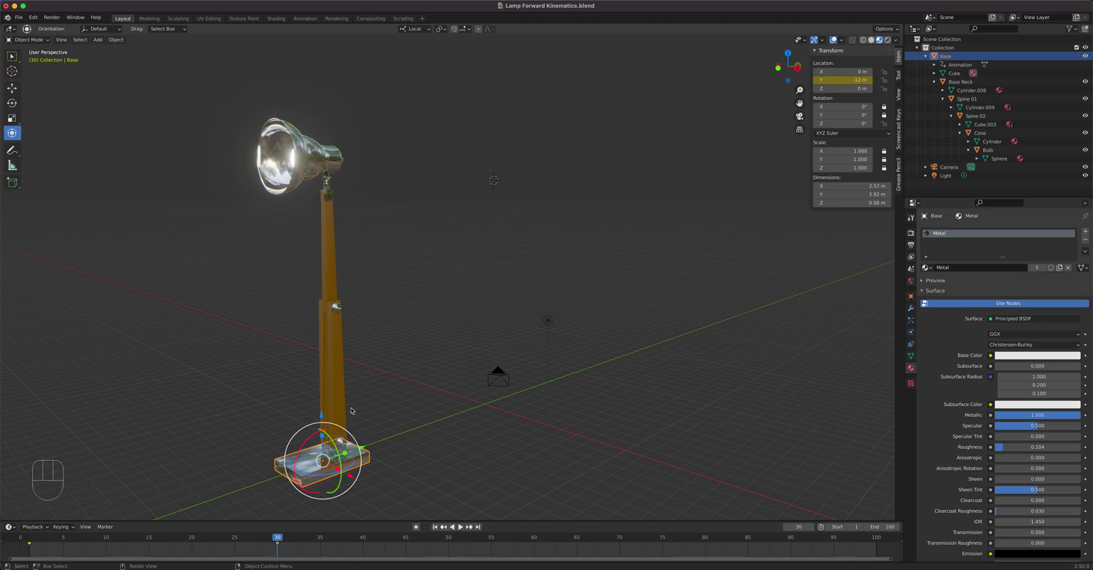
Step: Select Spine 01, move to frame 5 and try jumping between keyframes with that object selected
left_click(341, 393)
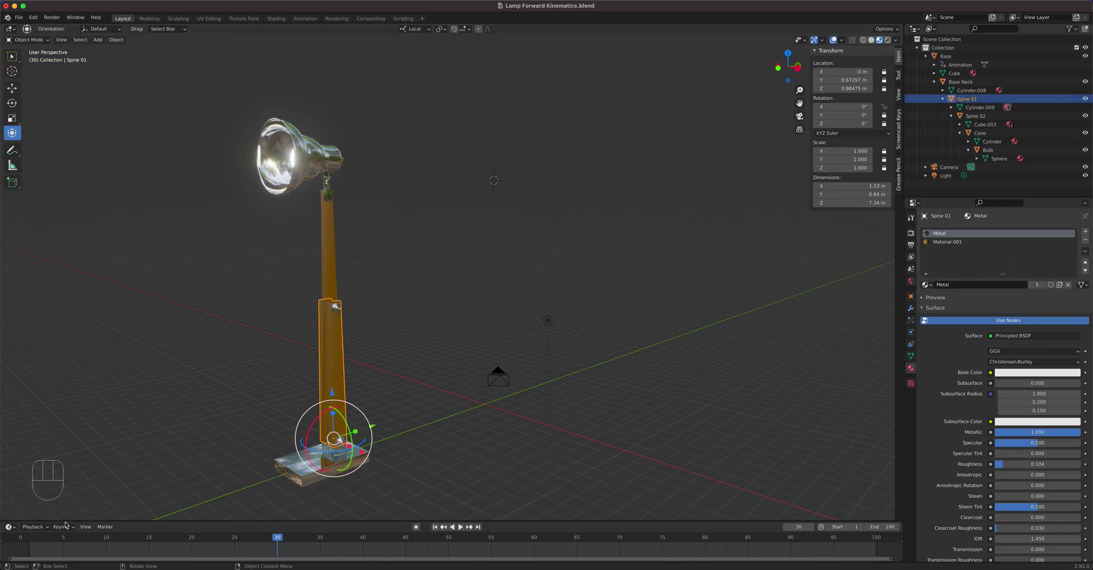
left_click_drag(41, 546, 64, 546)
key("Up")
key("Down")
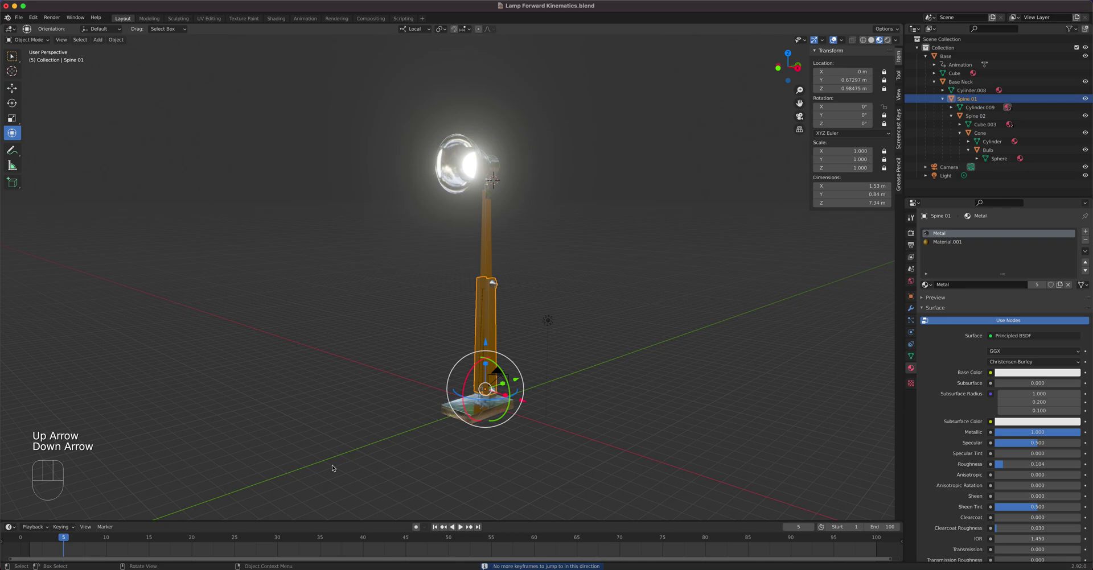
key("Up")
key("Up")
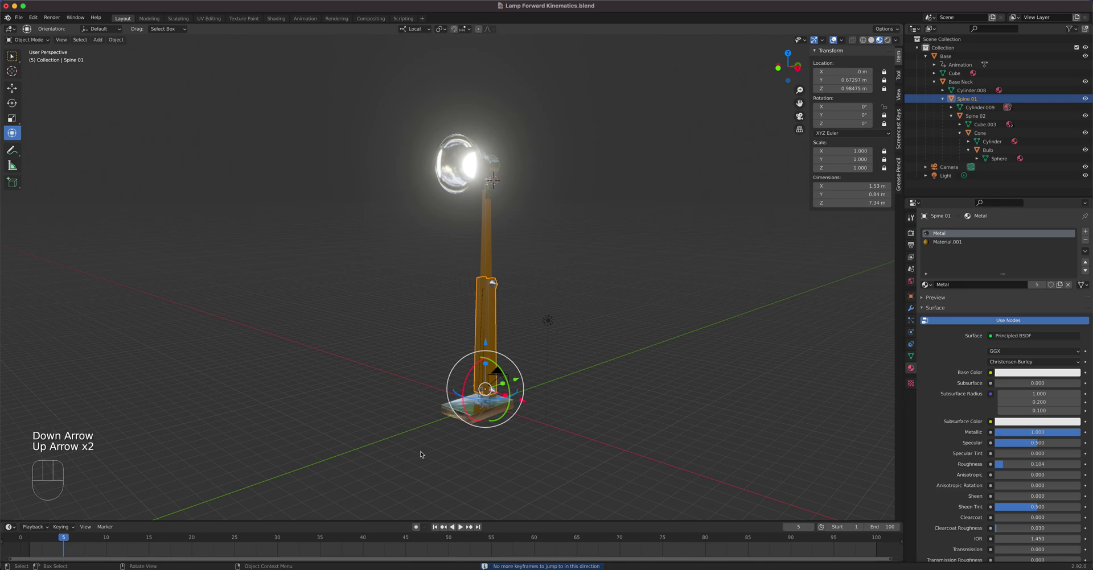
Step: Select the Base, jump back and forth between its keyframes, step through single frames, and finish at frame 1
left_click(452, 418)
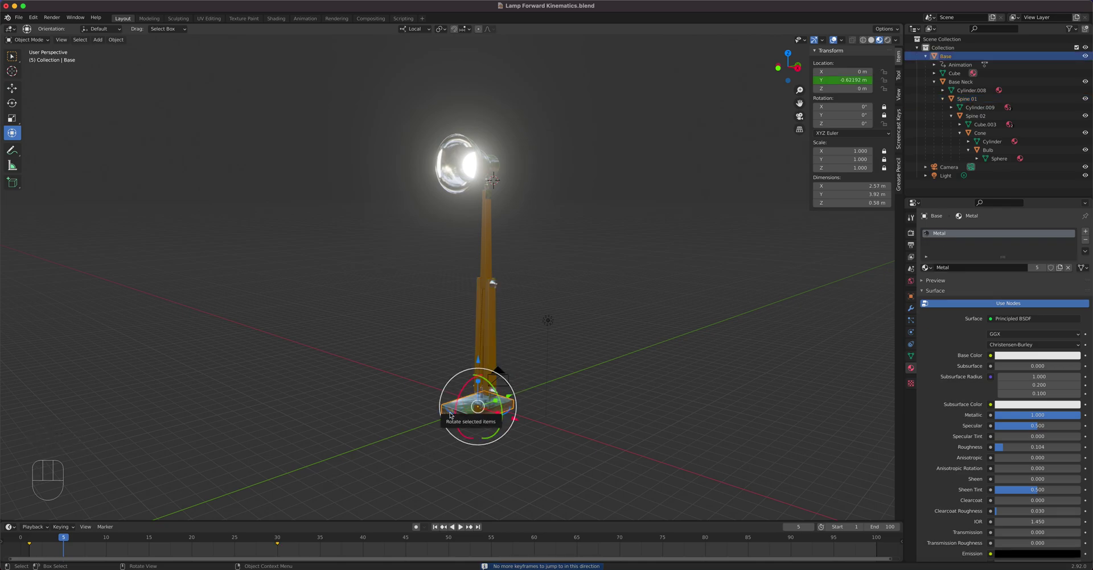
key("Up")
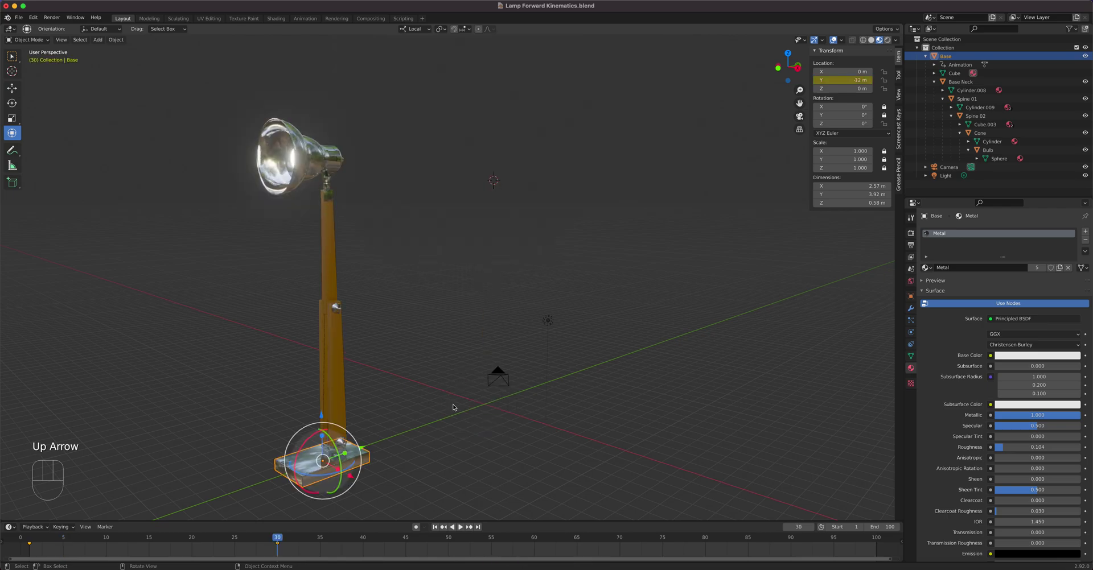
key("Down")
key("Up")
key("Down")
key("Left")
key("Right")
key("Right")
key("Right")
key("Right")
key("Right")
key("Right")
key("Left")
key("Left")
key("Left")
key("Up")
key("Down")
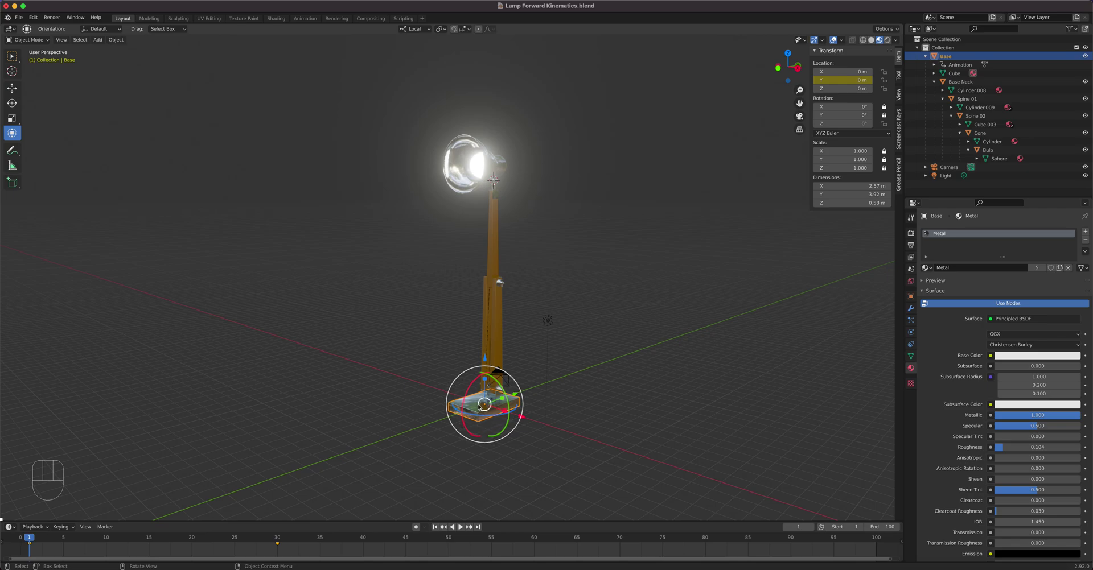
key("Down")
key("Up")
key("Down")
key("Up")
key("Down")
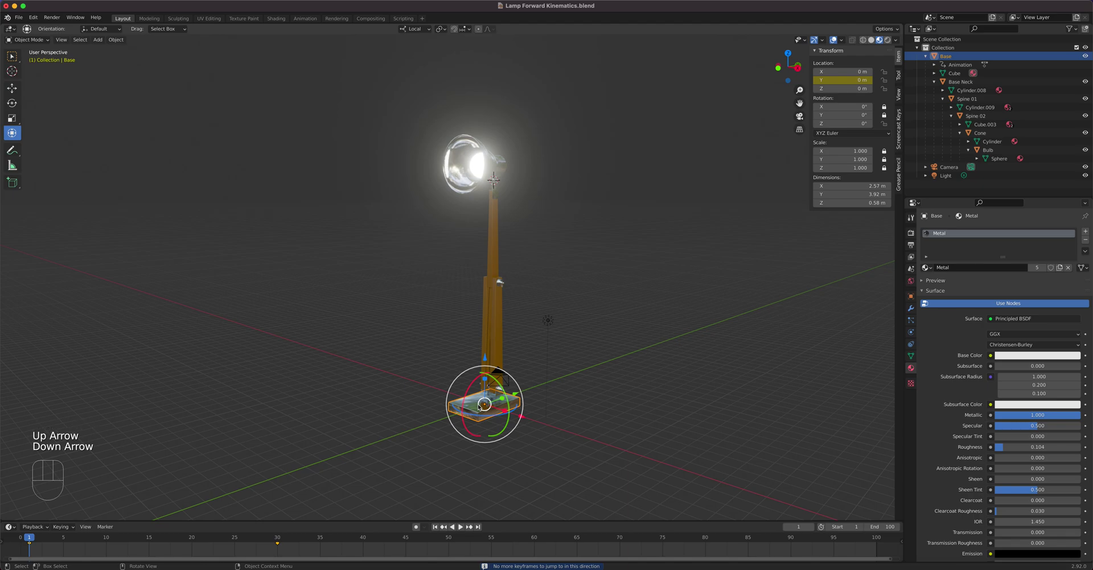
Step: Keyframe only Spine 01's X rotation, at 0° on frame 1 and at about -28.3° on frame 30
left_click(497, 349)
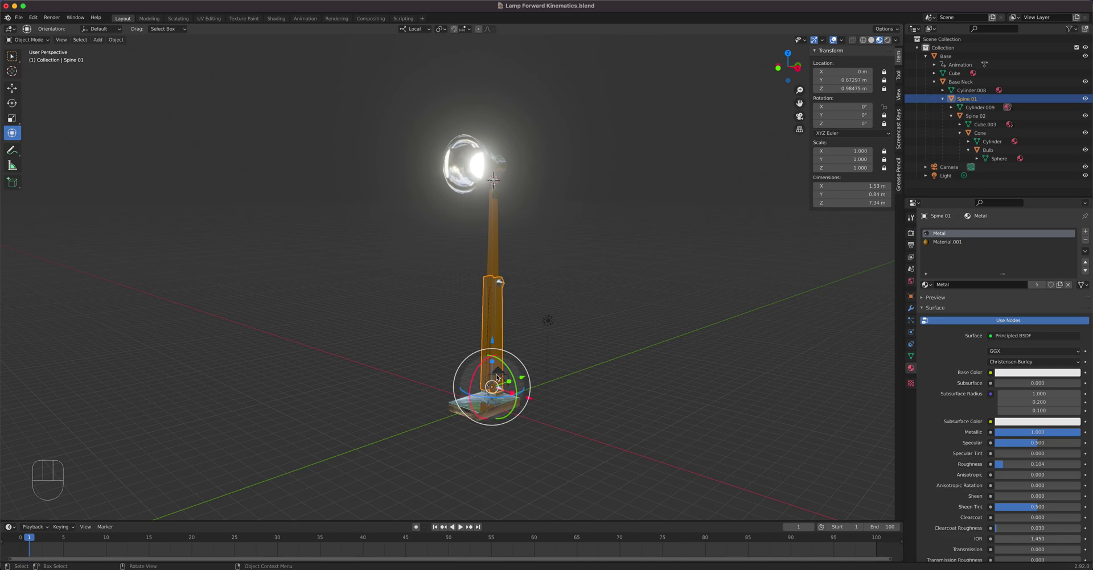
right_click(843, 107)
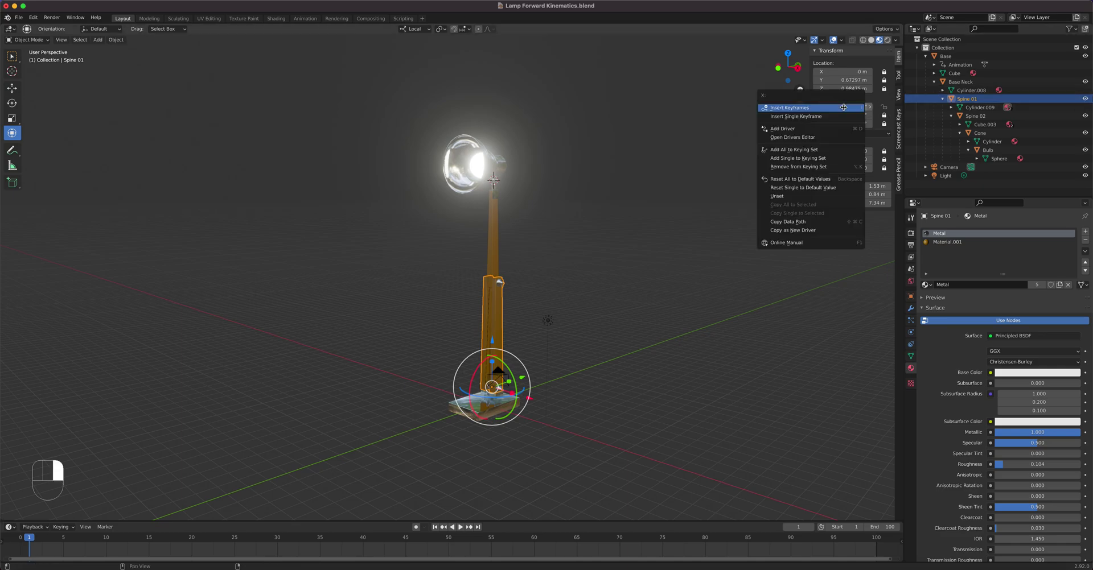
left_click(825, 117)
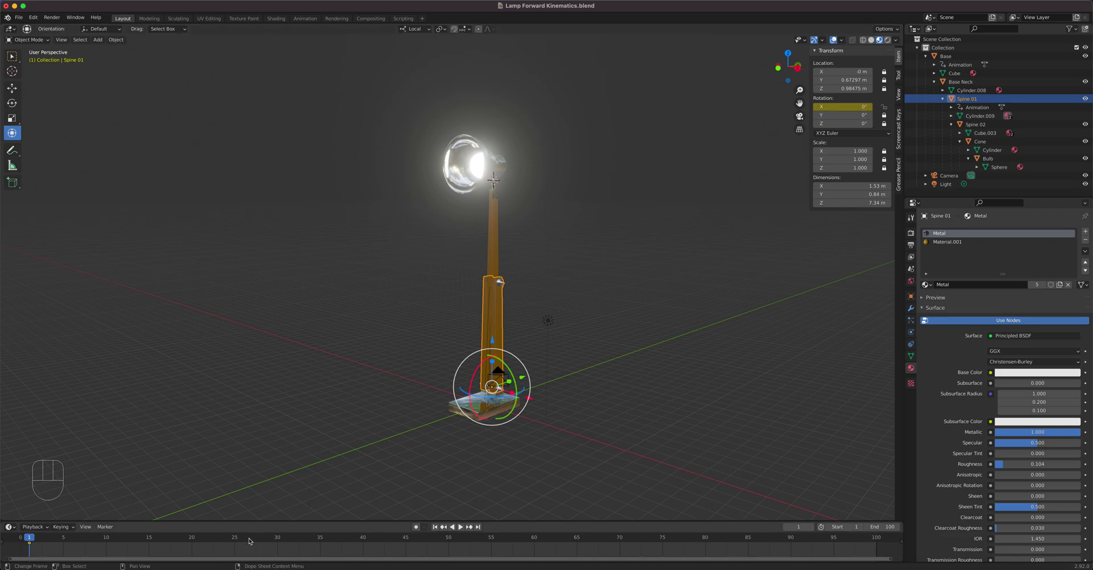
left_click_drag(236, 545, 278, 541)
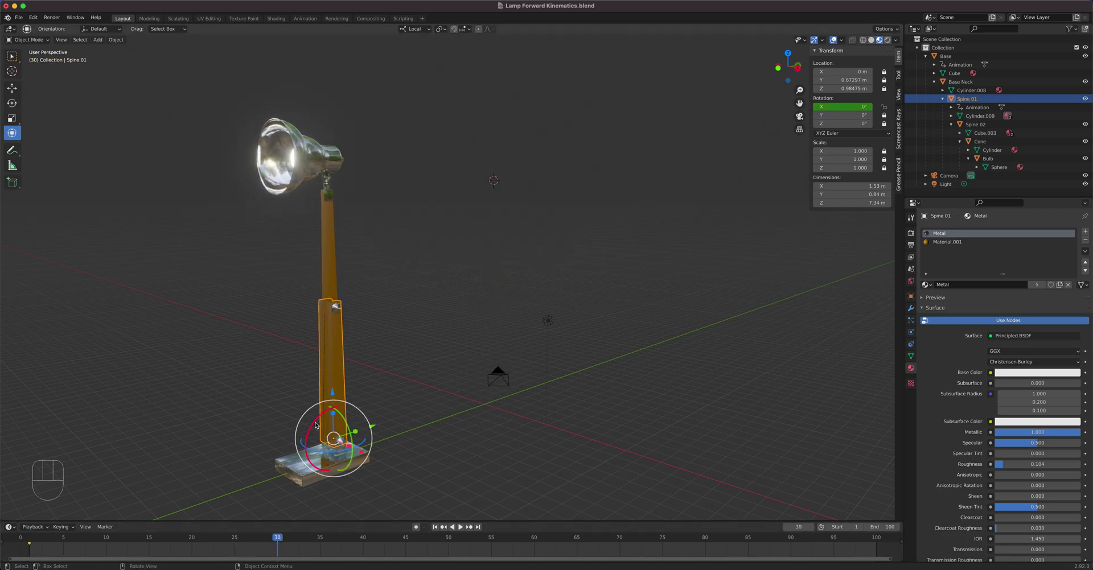
left_click_drag(315, 425, 330, 421)
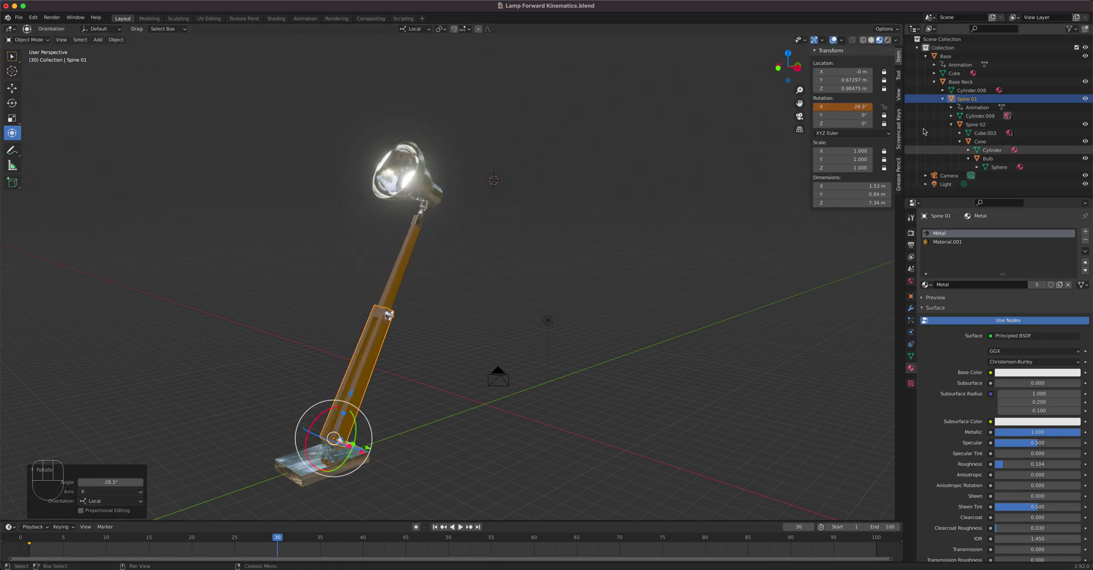
right_click(842, 107)
left_click(841, 105)
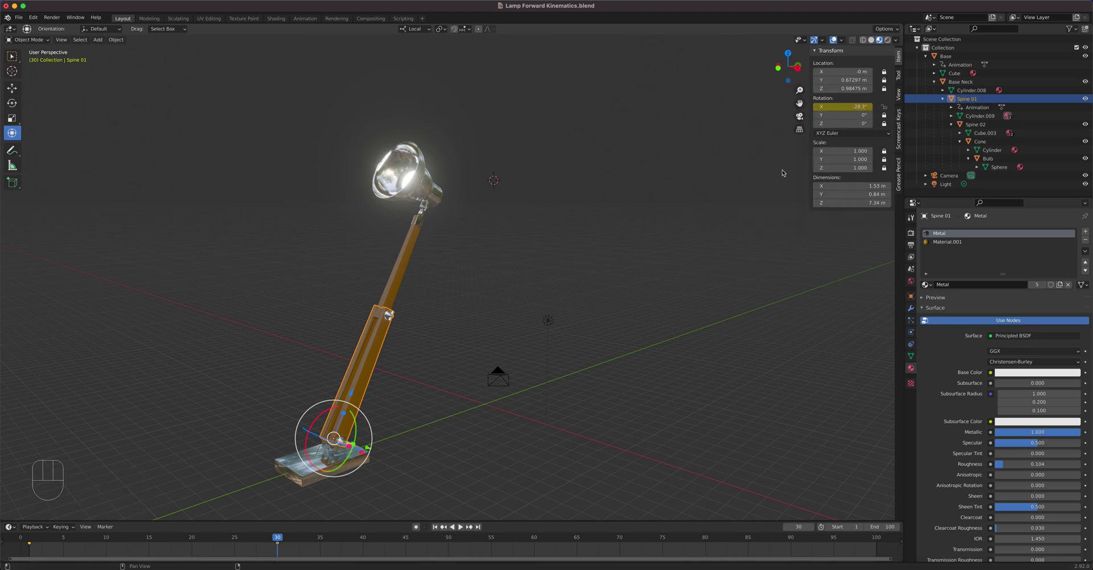
Step: Play back Spine 01's bend from the start and return to frame 1
key("shift+Left")
key("space")
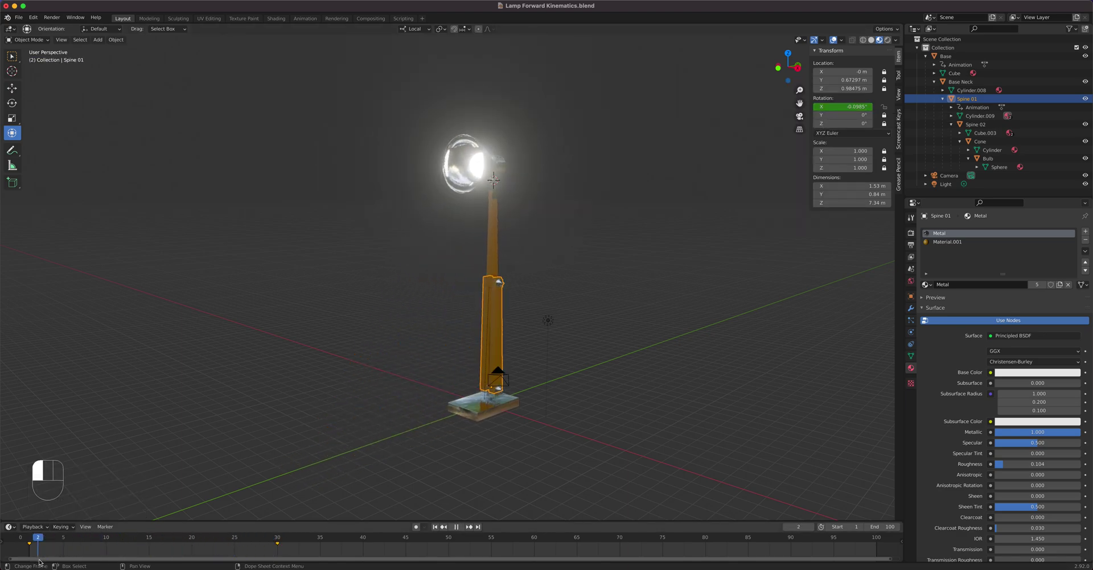
key("Escape")
Step: Keyframe Spine 02's X rotation at 0° on frame 1 and about 69.6° on frame 30, and preview the motion
left_click(496, 254)
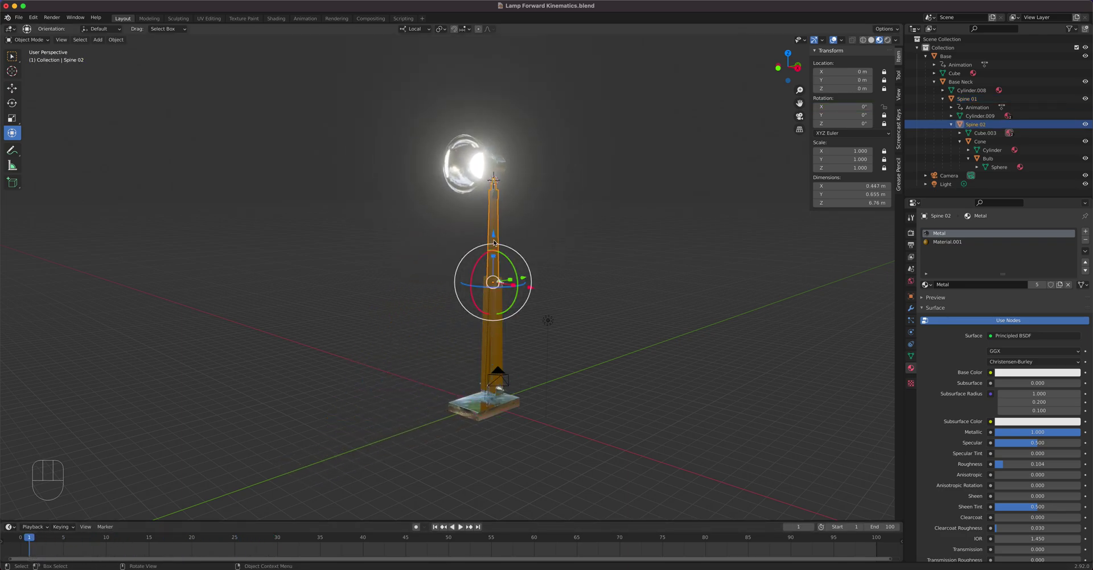
right_click(841, 109)
left_click(841, 109)
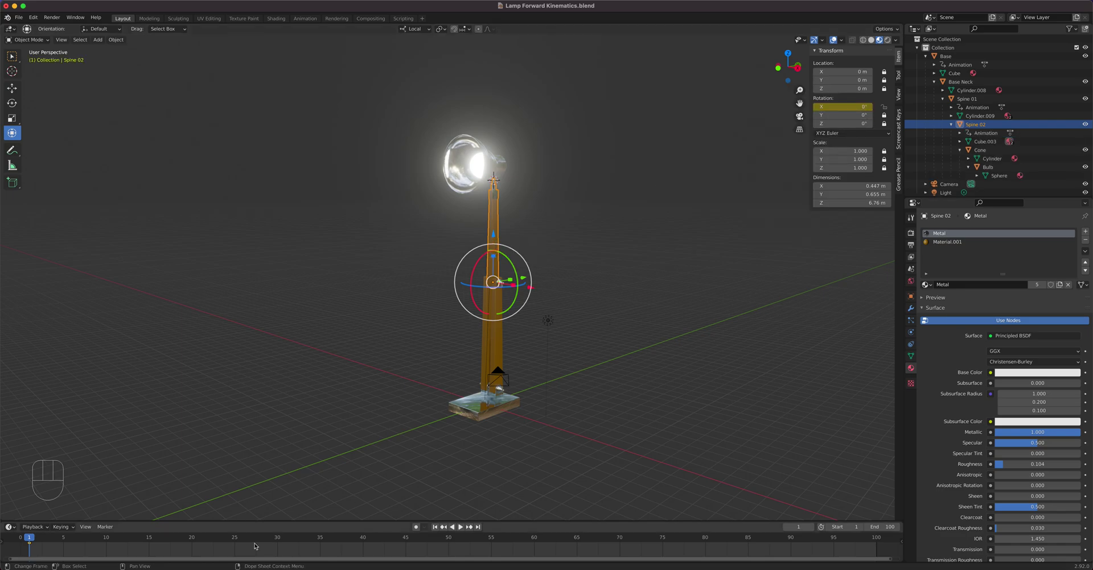
key("space")
key("space")
left_click_drag(374, 300, 348, 317)
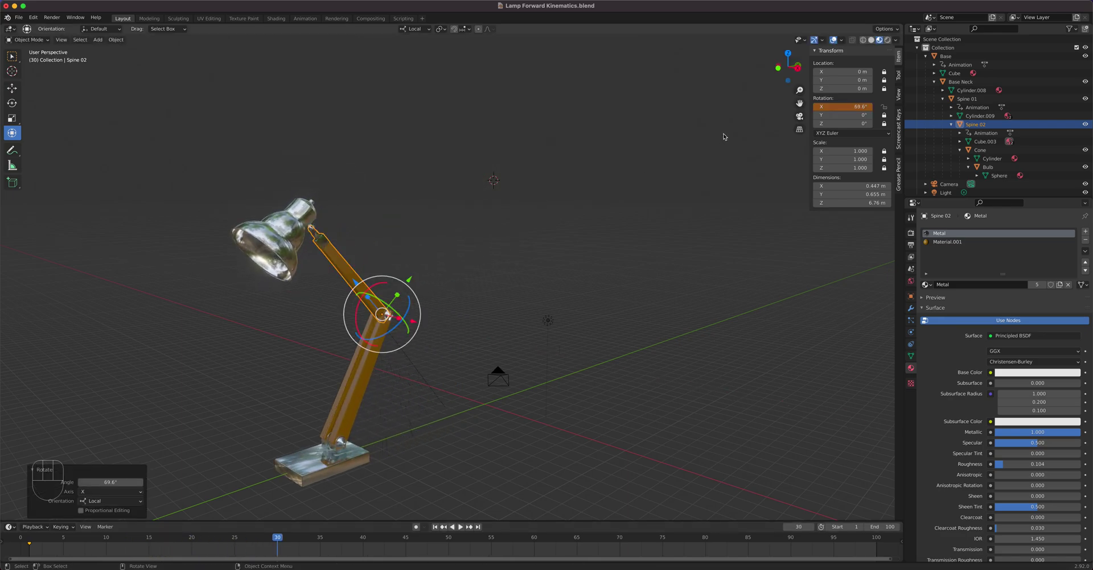
right_click(840, 107)
left_click(839, 107)
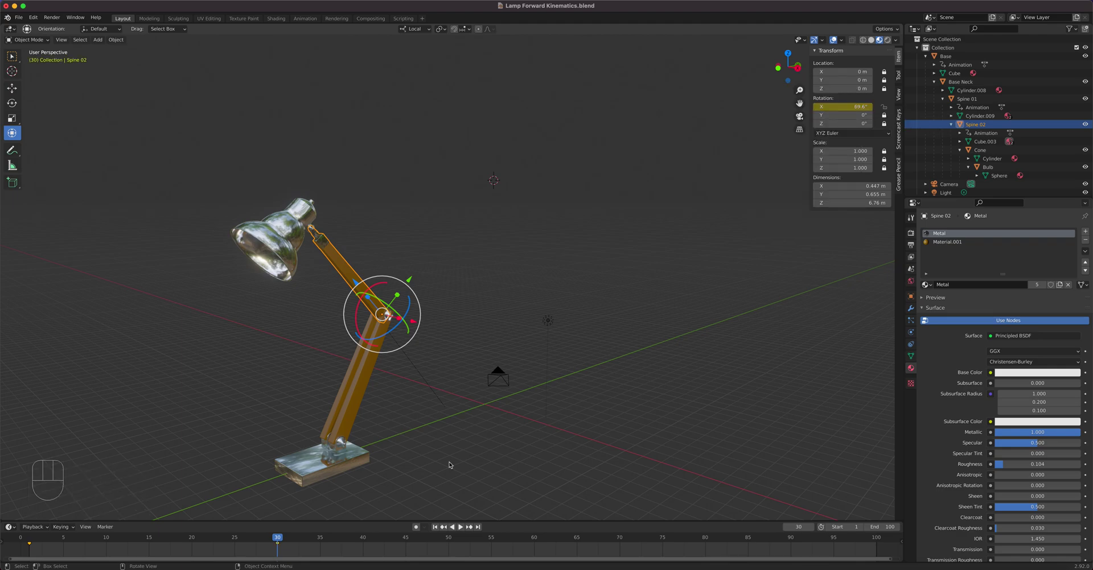
key("Escape")
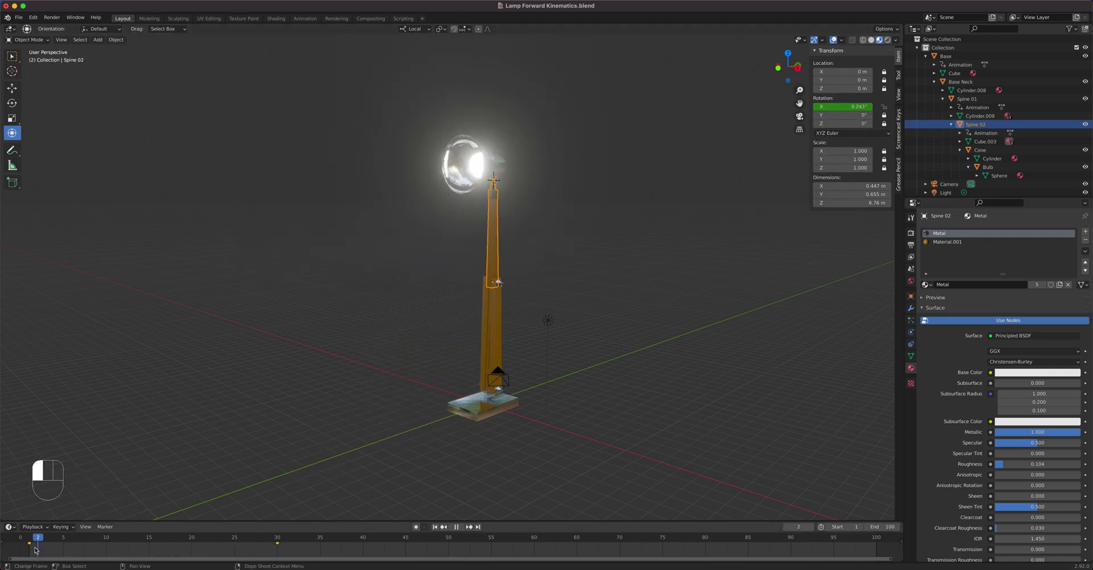
Step: Keyframe only the Cone's X rotation, at 0° on frame 1 and at about -42° on frame 30
left_click(497, 165)
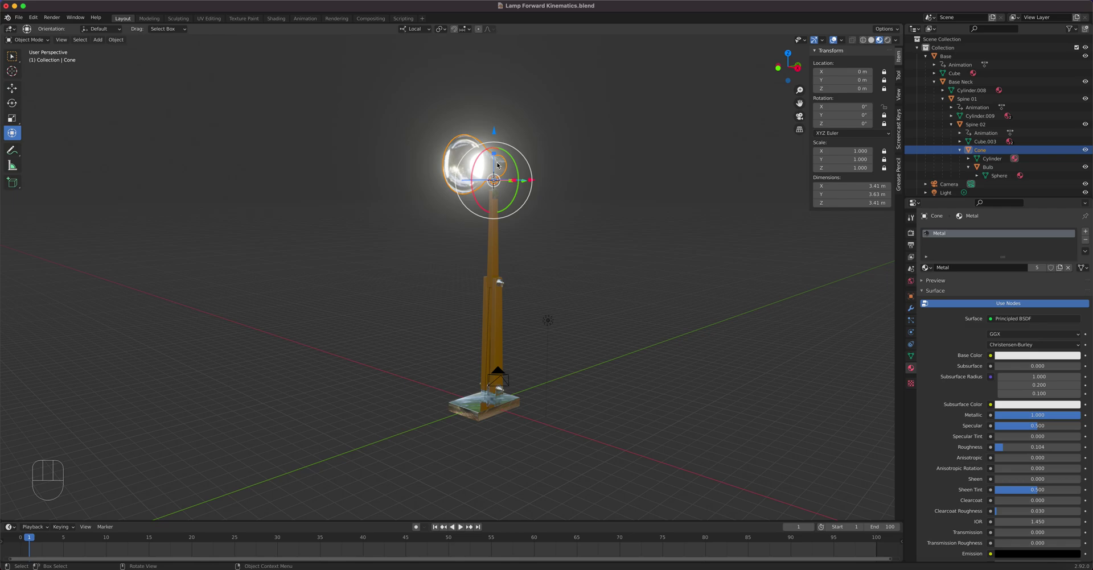
right_click(846, 106)
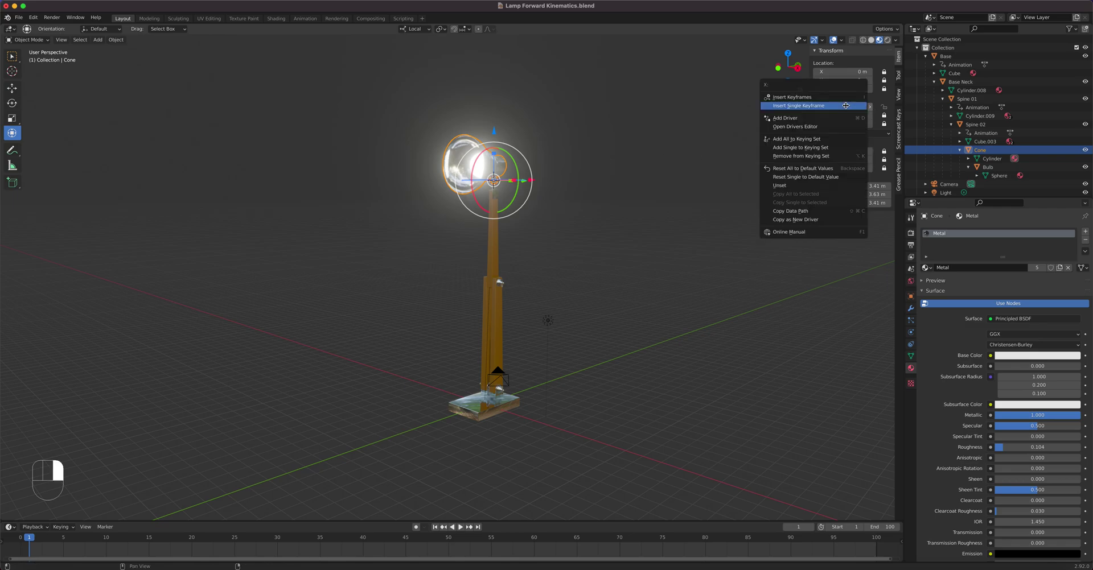
left_click(845, 106)
left_click_drag(264, 543, 275, 542)
left_click_drag(316, 201, 334, 194)
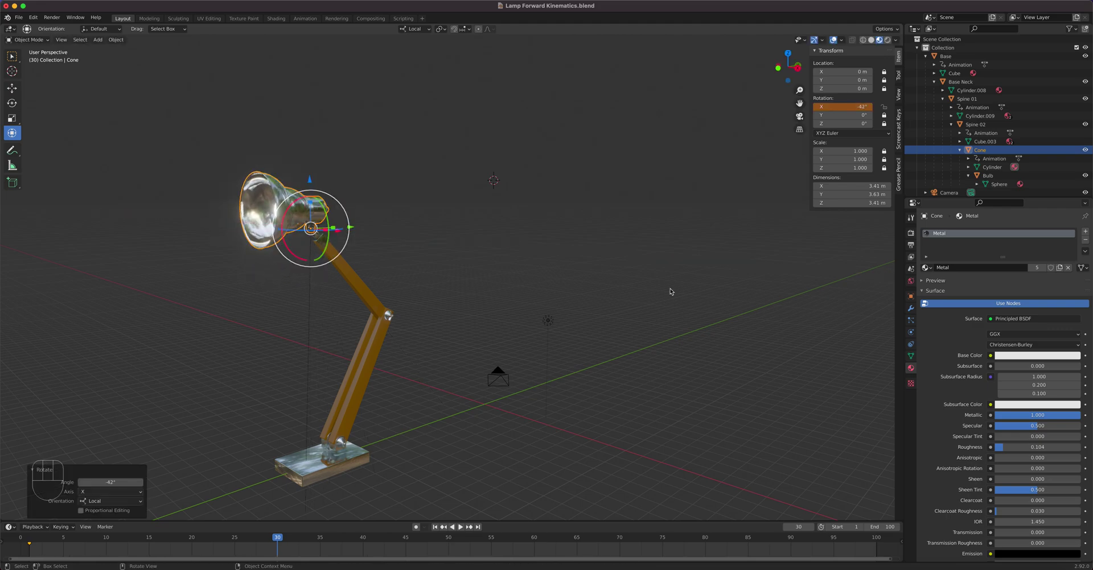
right_click(852, 106)
left_click(850, 106)
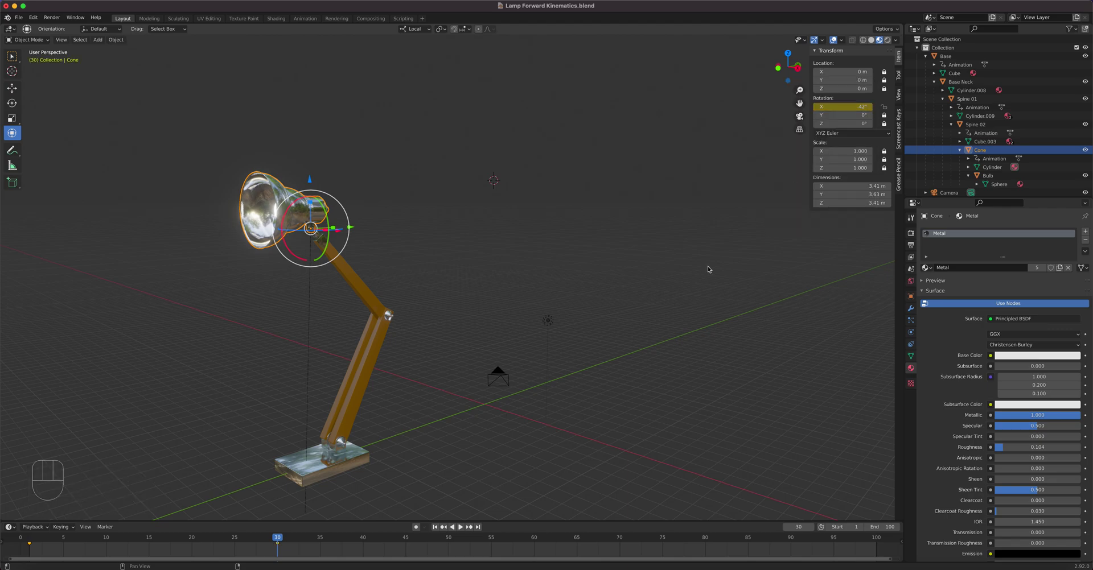
Step: Play back the combined movement of the Base, spine parts and Cone, and return to frame 30
left_click(235, 538)
key("shift+Left")
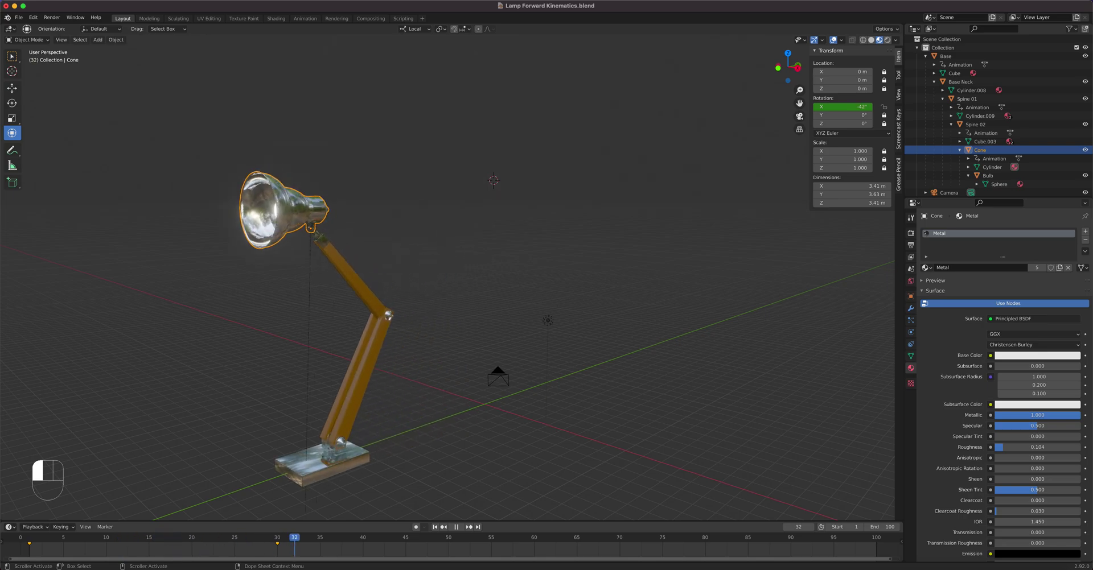
key("space")
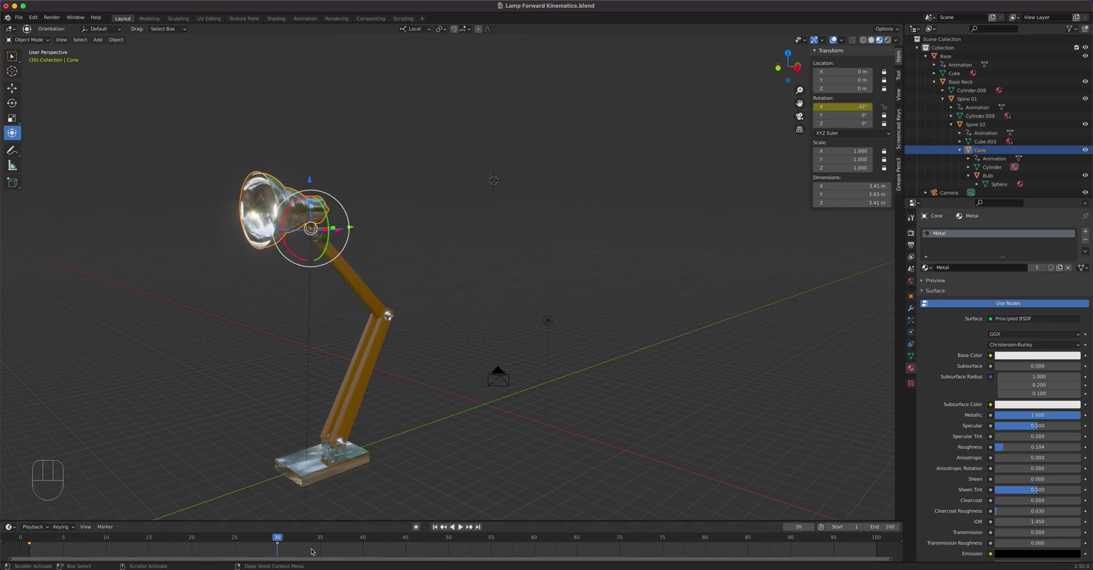
Step: Select the Base Neck and keyframe its Z rotation at 0° on frame 1
left_click(333, 455)
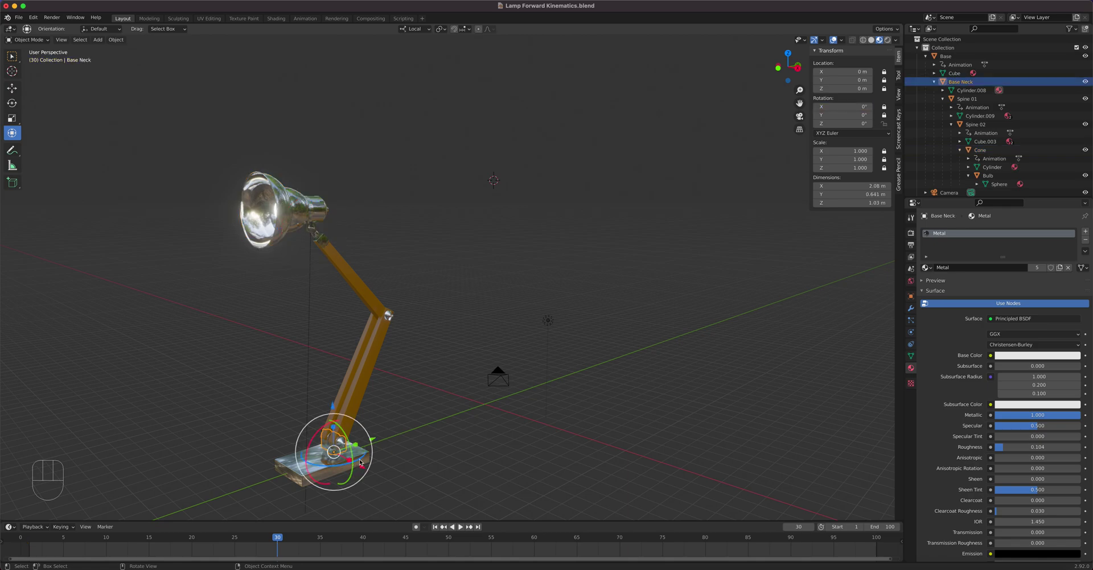
left_click_drag(360, 462, 29, 539)
key("Escape")
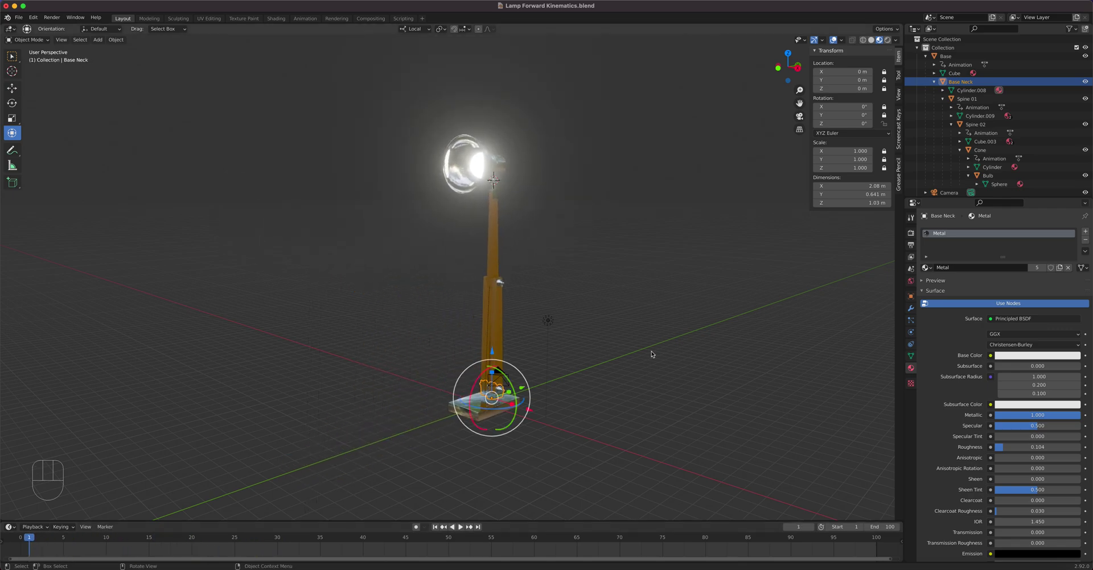
right_click(837, 123)
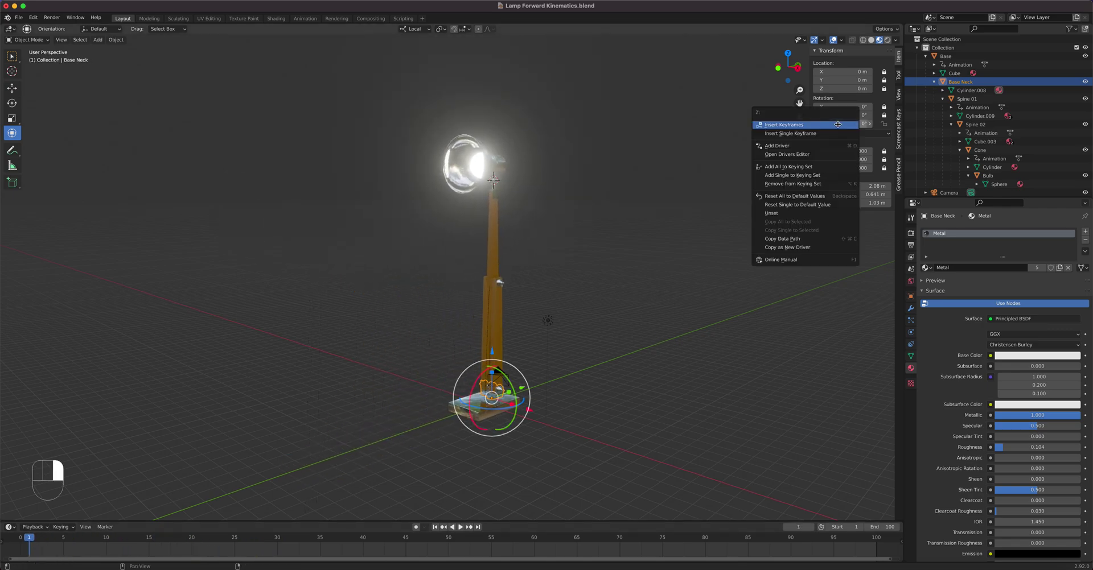
left_click(837, 125)
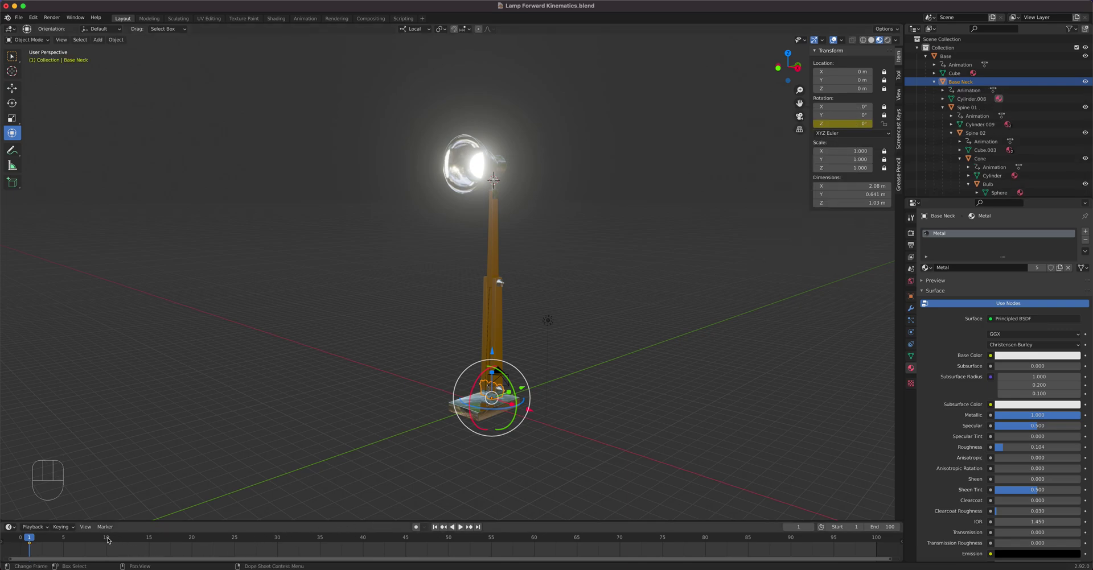
Step: At frame 10, set the Base Neck's Z rotation to -30° and keyframe it
left_click_drag(93, 540, 106, 539)
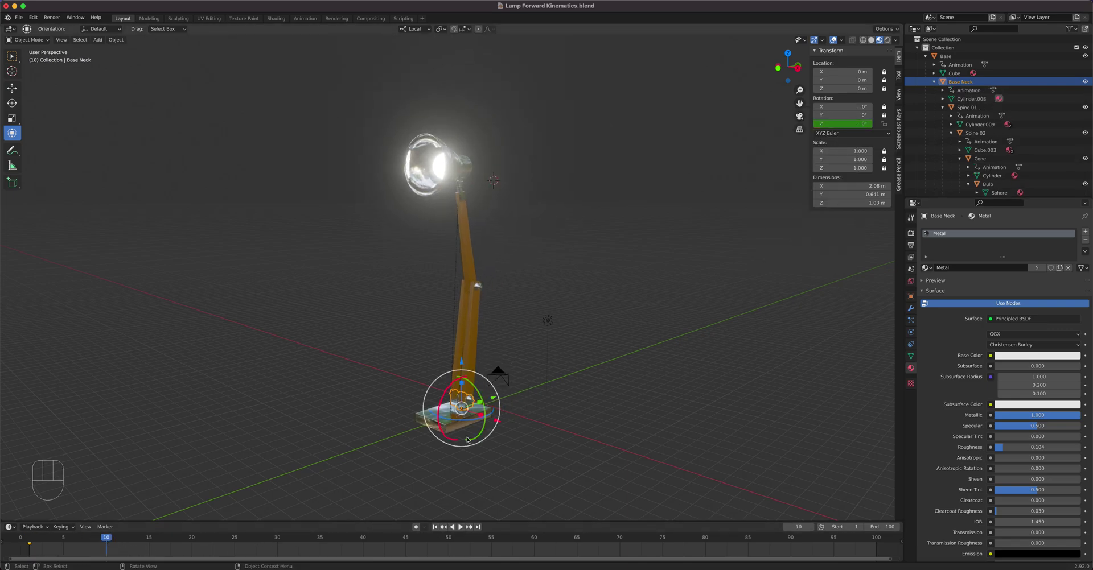
left_click_drag(493, 419, 474, 423)
left_click(848, 123)
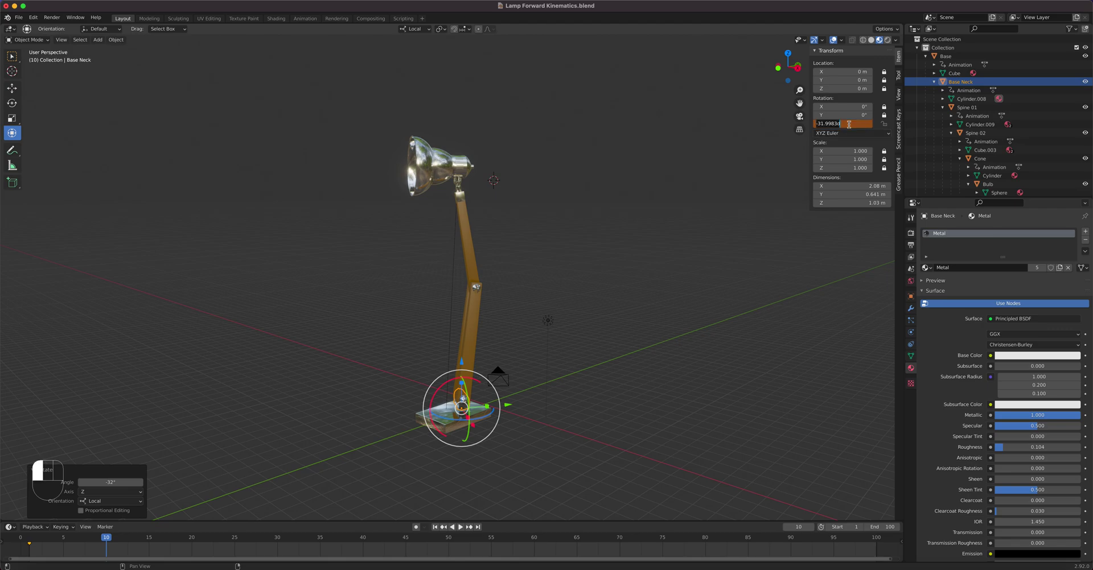
type("-30")
key("Return")
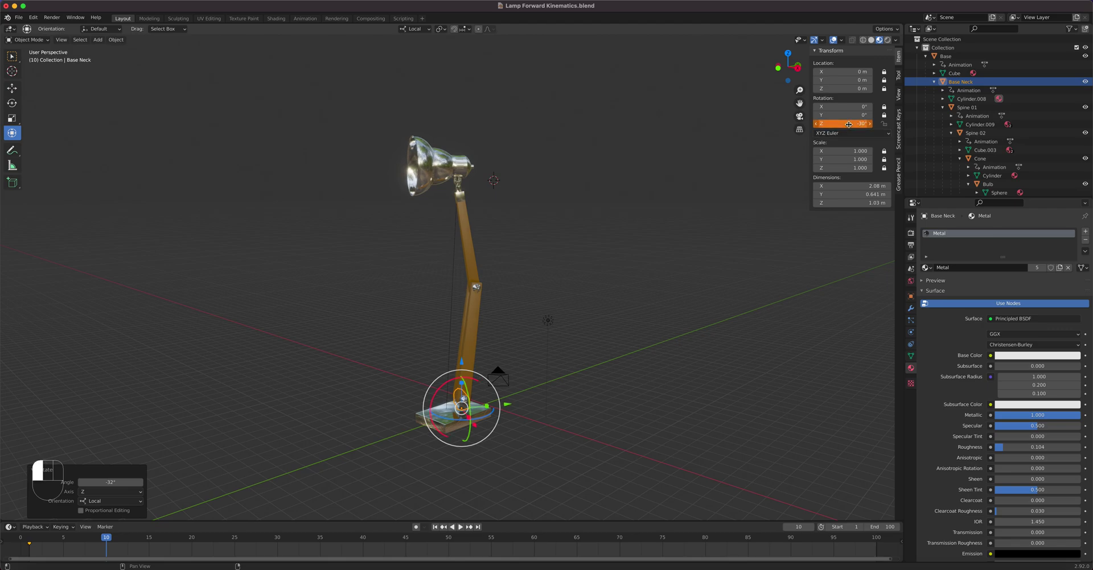
right_click(849, 123)
left_click(849, 126)
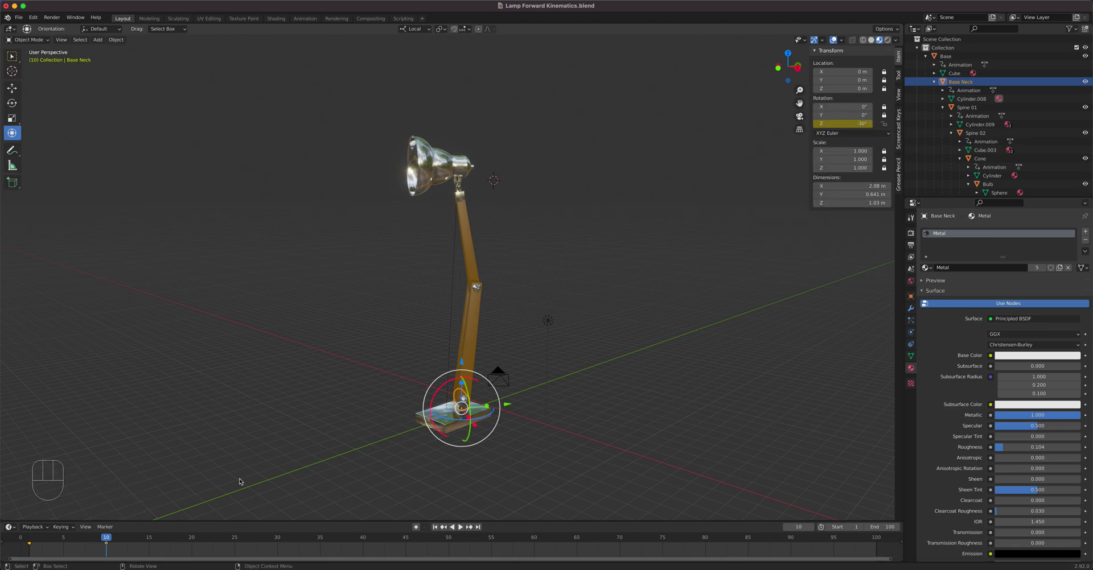
Step: At frame 20, set the Base Neck's Z rotation to 30° and keyframe it
left_click_drag(118, 540, 192, 541)
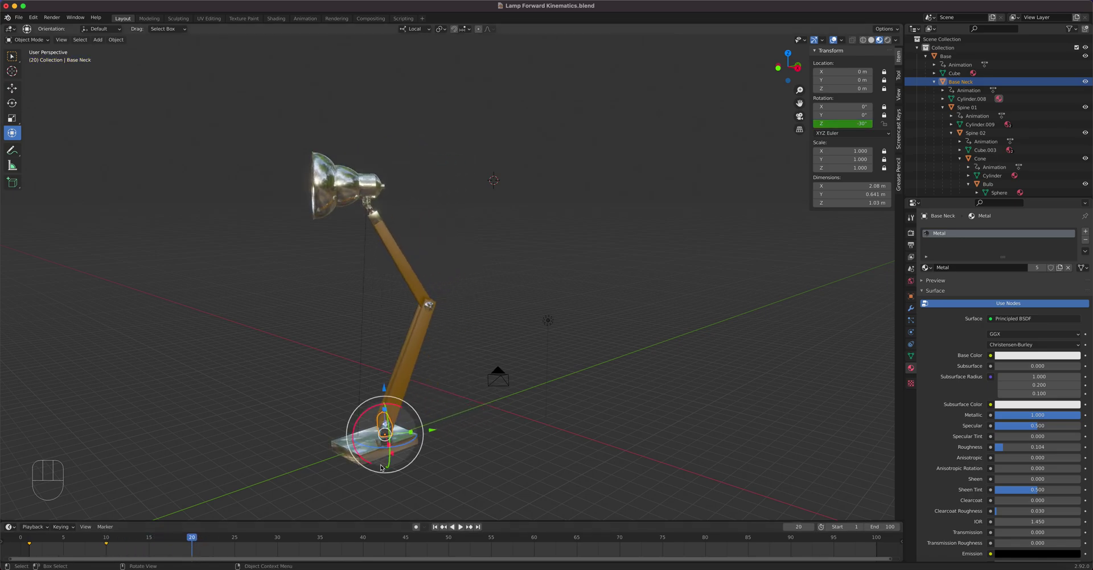
left_click_drag(376, 446, 391, 448)
left_click(837, 123)
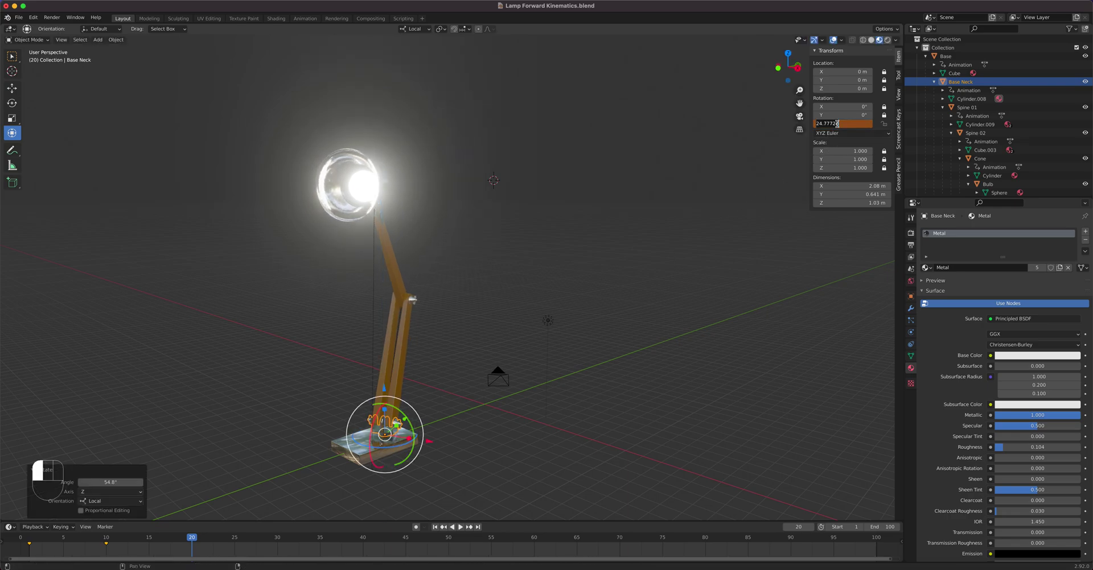
key("Return")
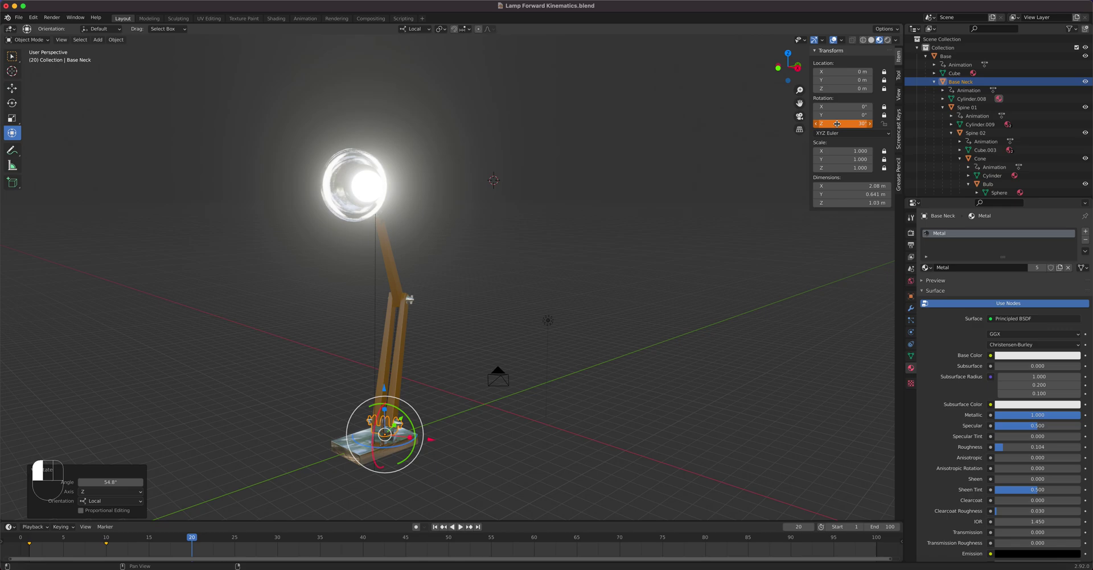
right_click(836, 124)
left_click(837, 123)
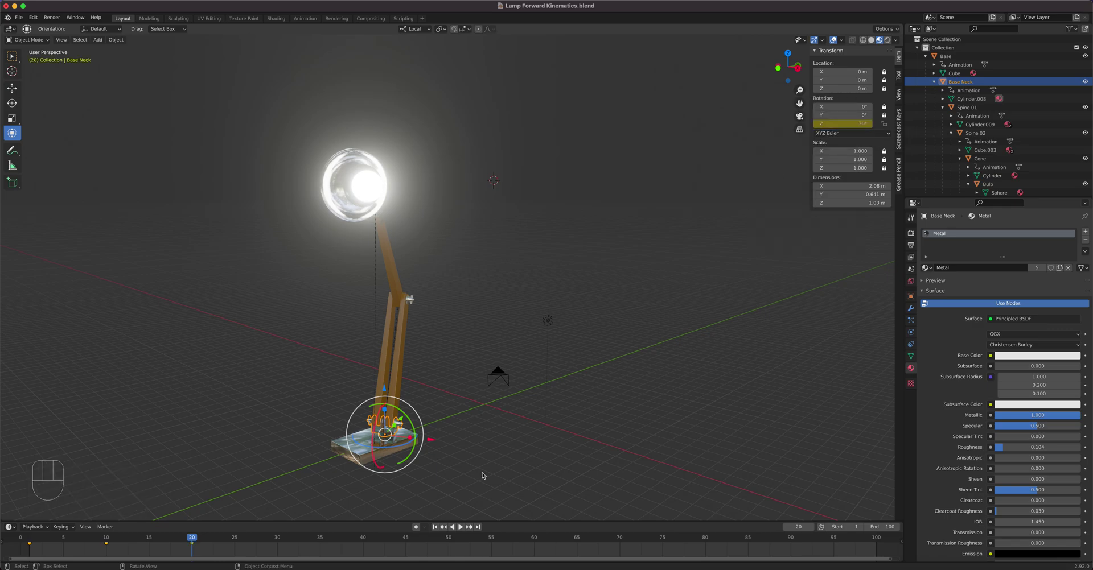
Step: At frame 30, set the Base Neck's Z rotation back to 0° and keyframe it
left_click_drag(195, 541, 278, 543)
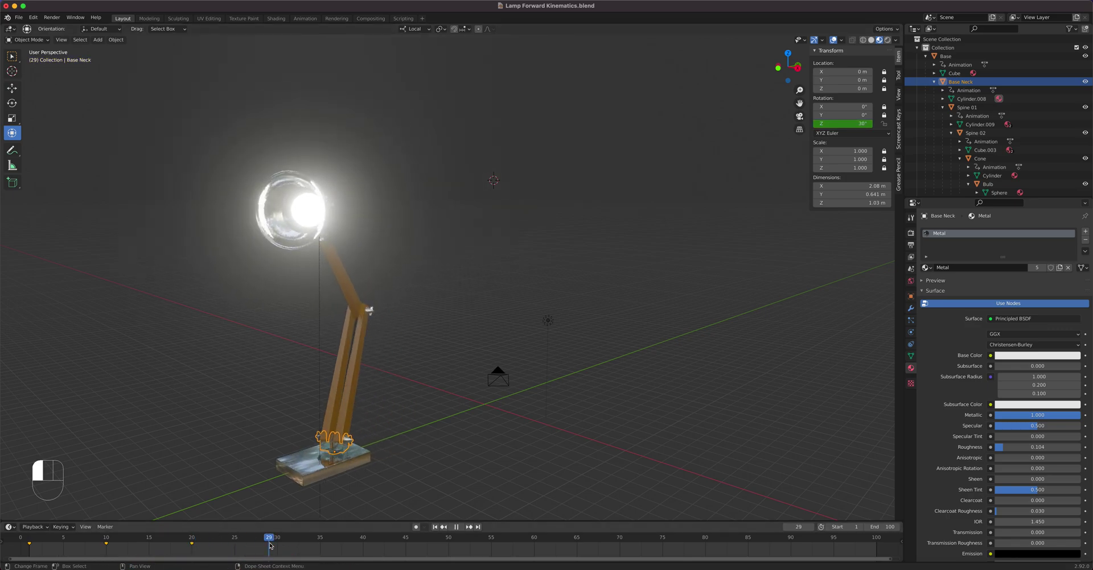
double_click(854, 124)
type("0")
key("Return")
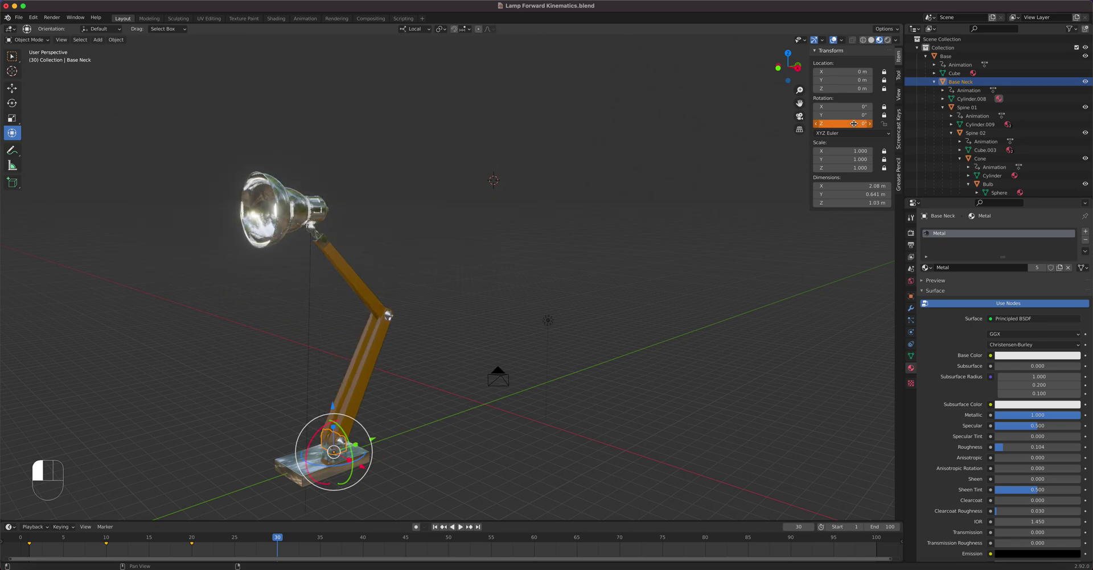
right_click(853, 124)
left_click(854, 120)
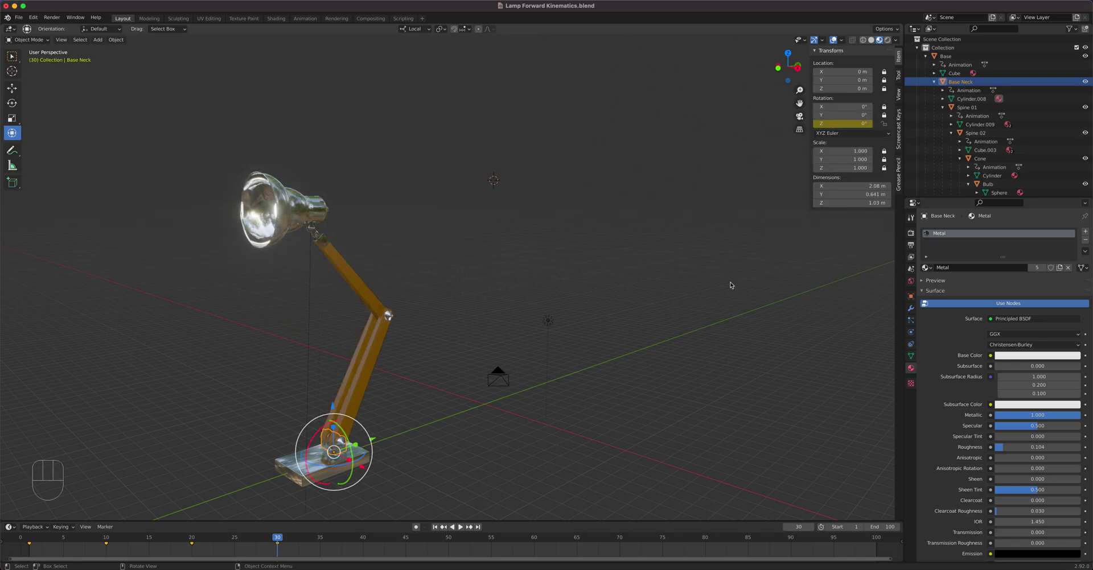
Step: Return to frame 1 and set the animation's end frame to 30
left_click_drag(279, 538, 29, 538)
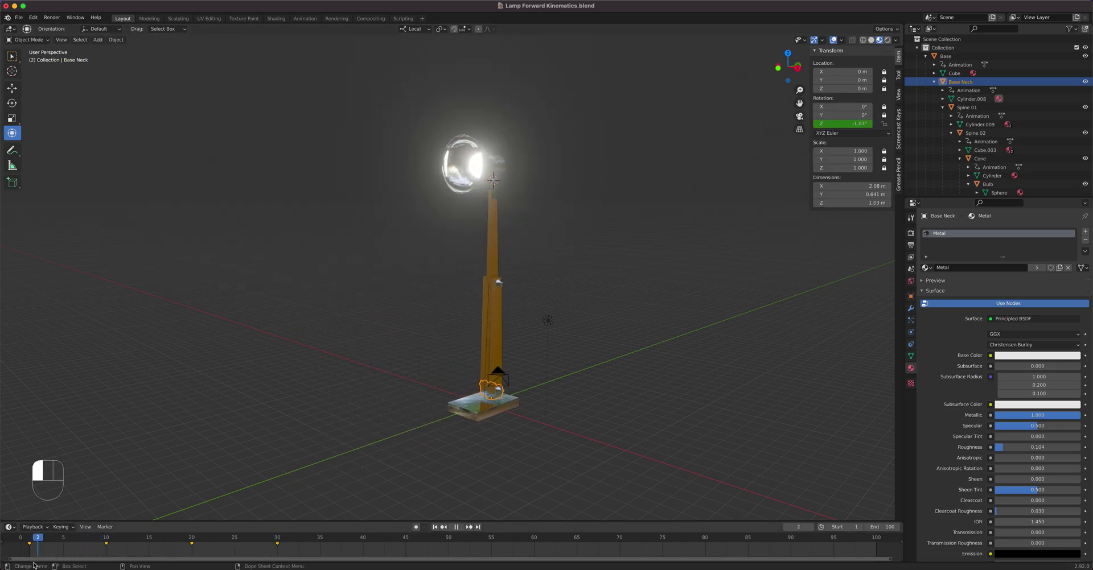
left_click(886, 526)
type("30")
key("Return")
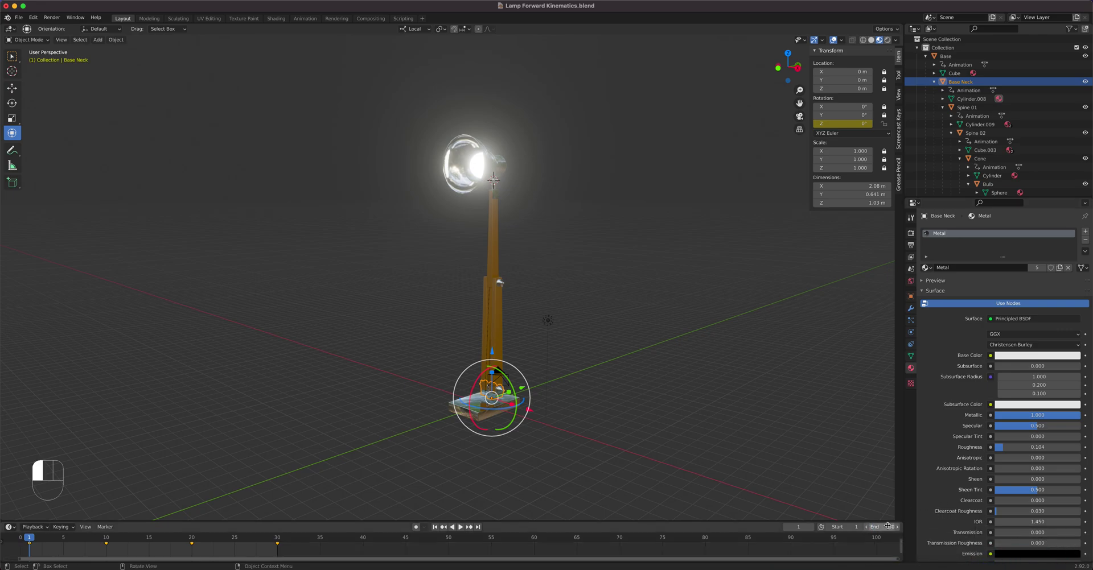
Step: Deselect the Base Neck, play back the lamp's 30-frame animation, and stop it to examine the lamp's pose up close
left_click(630, 385)
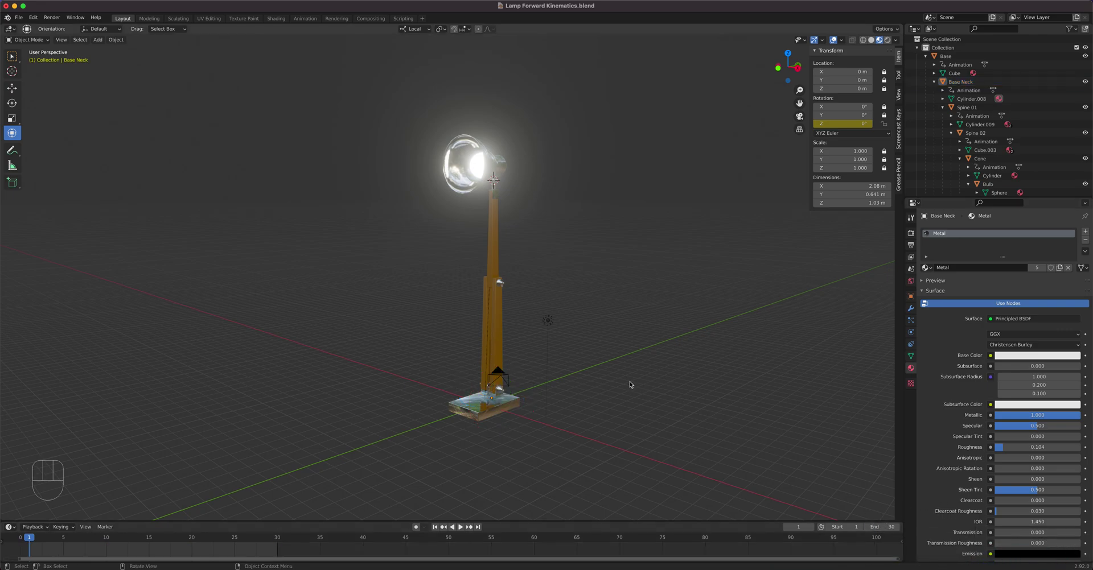
key("space")
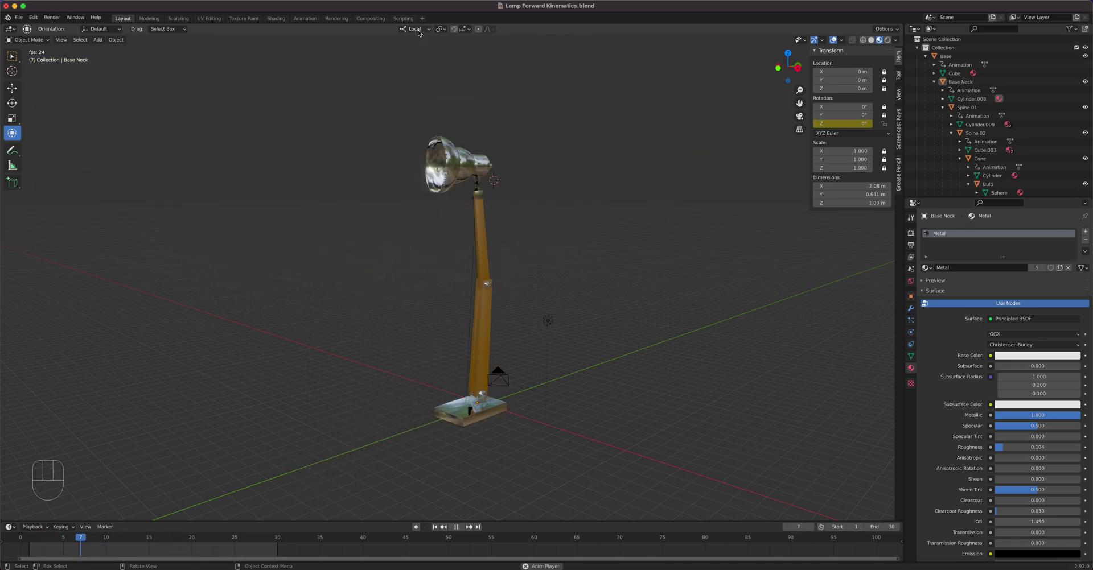
left_click(460, 527)
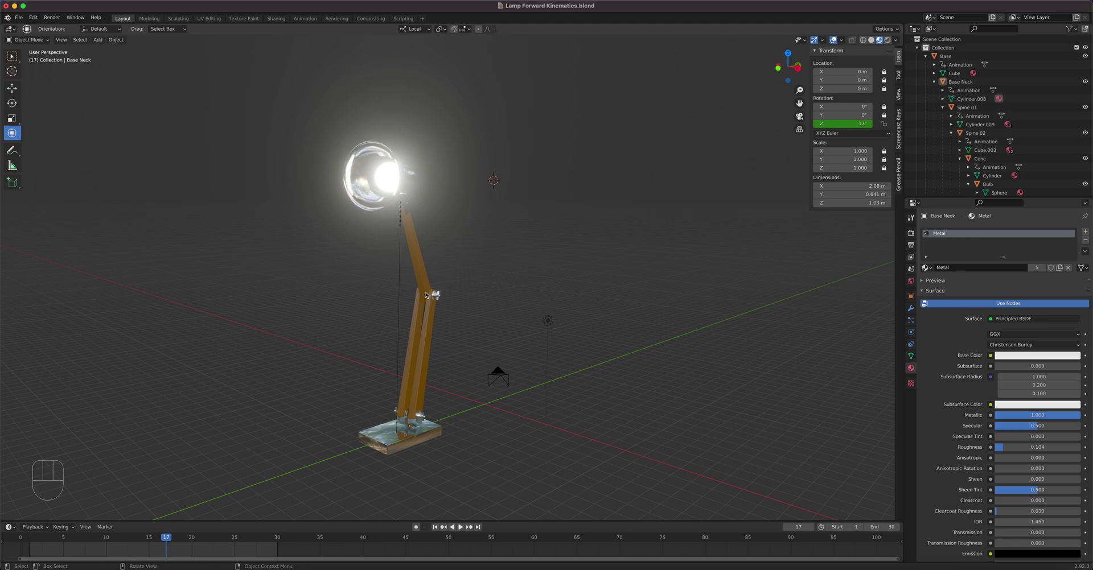
scroll(455, 317, "up", 5)
middle_click_drag(446, 300, 421, 356)
scroll(421, 356, "down", 5)
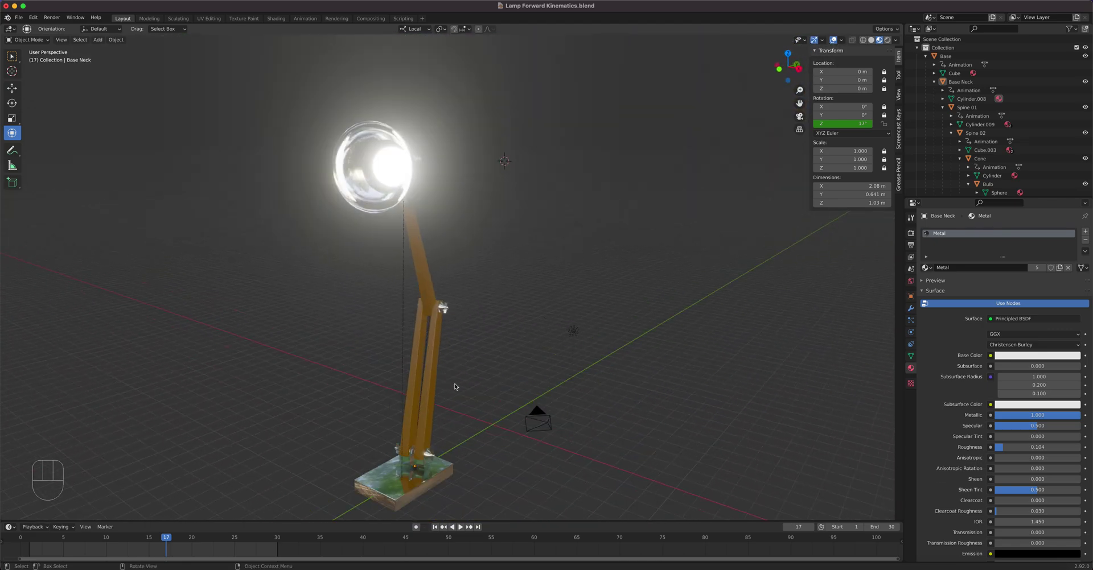
mouse_move(496, 412)
middle_mouse_down("shift")
mouse_move(519, 391)
mouse_move(505, 411)
middle_mouse_up("shift")
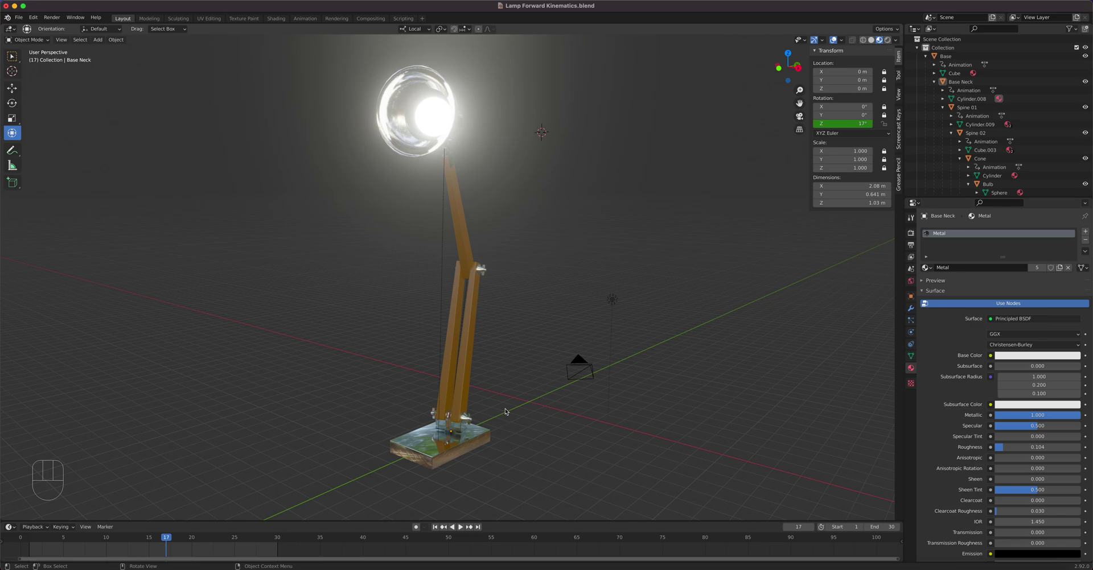